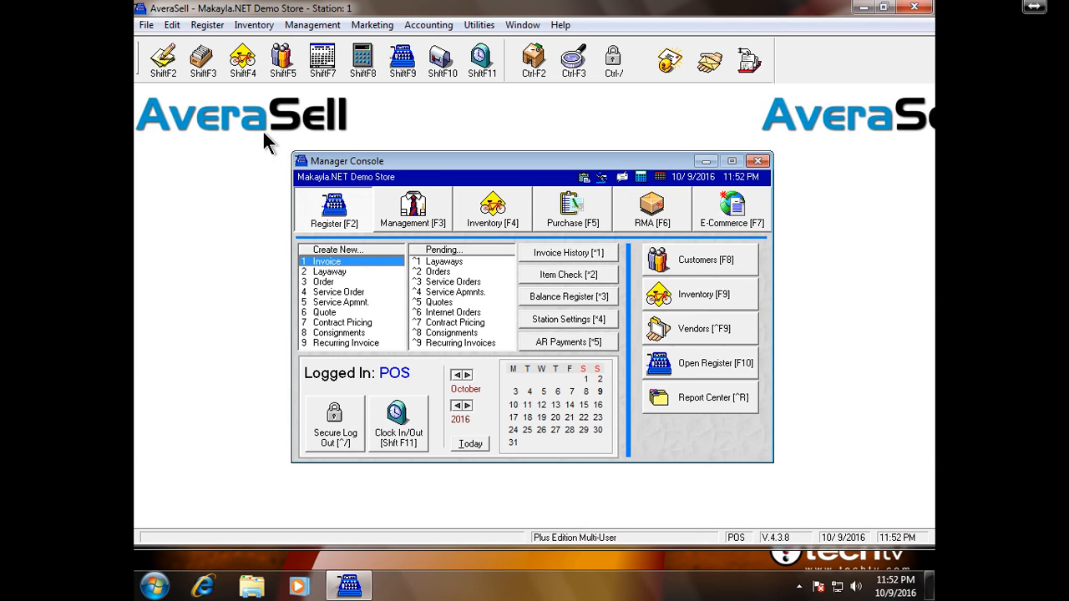
# - Start a new transaction and choose Invoice as its type
pyautogui.click(172, 66)
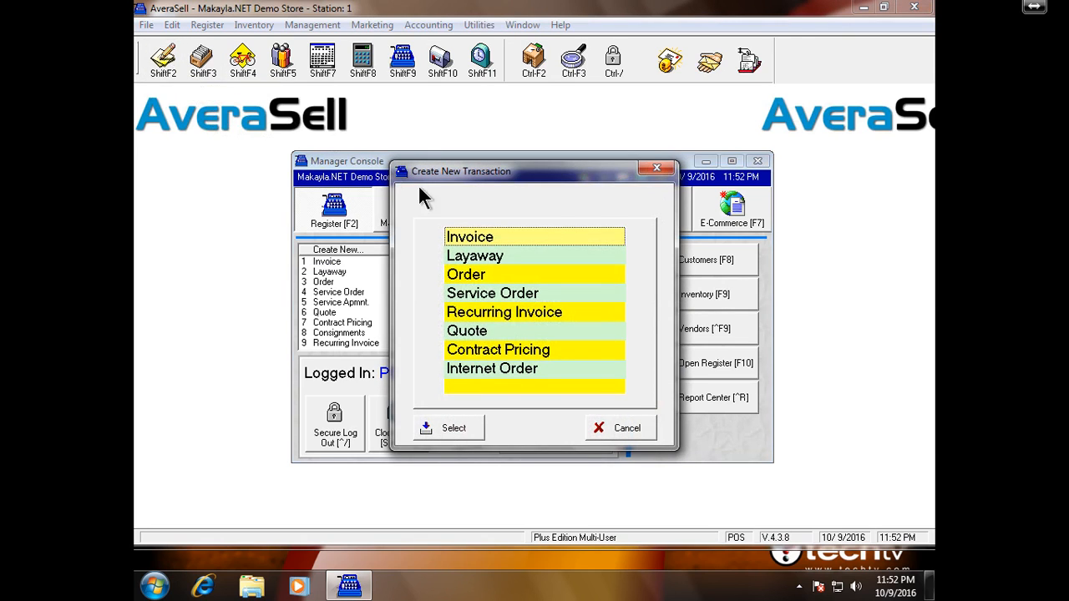
pyautogui.doubleClick(550, 237)
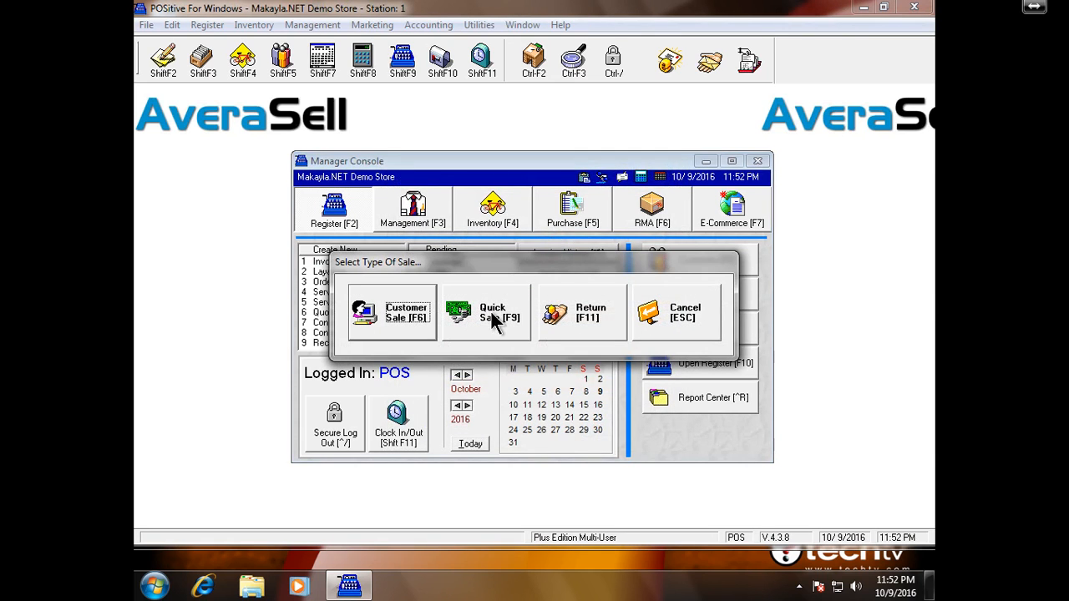
# - Ring up a quick sale of 20MTN (20 OZ MTN DEW, 2.83), then try 2/20PEPSI, which isn't found
pyautogui.click(495, 316)
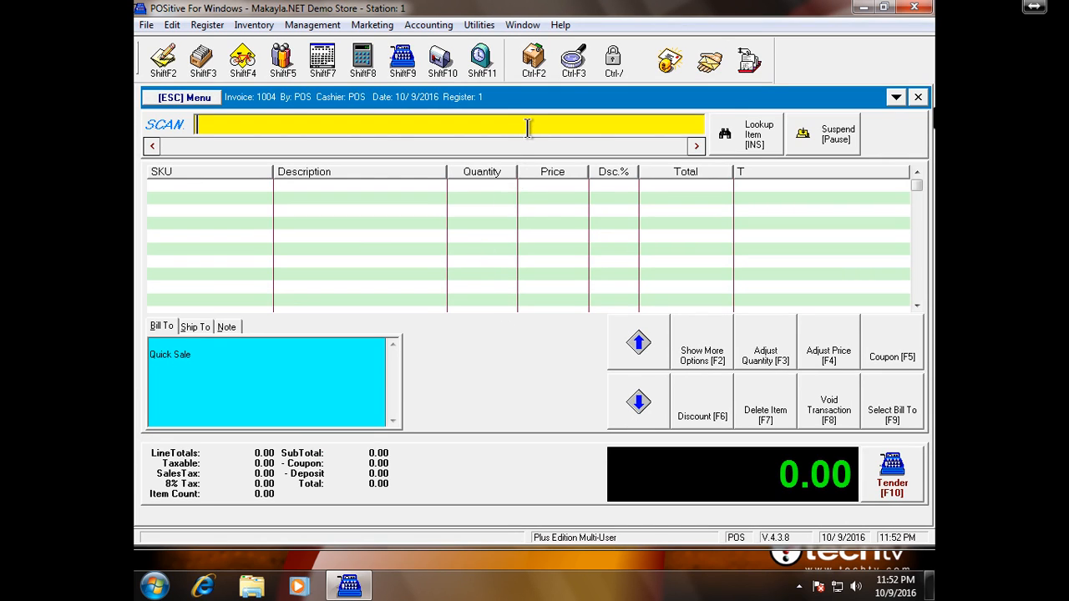
pyautogui.write('2')
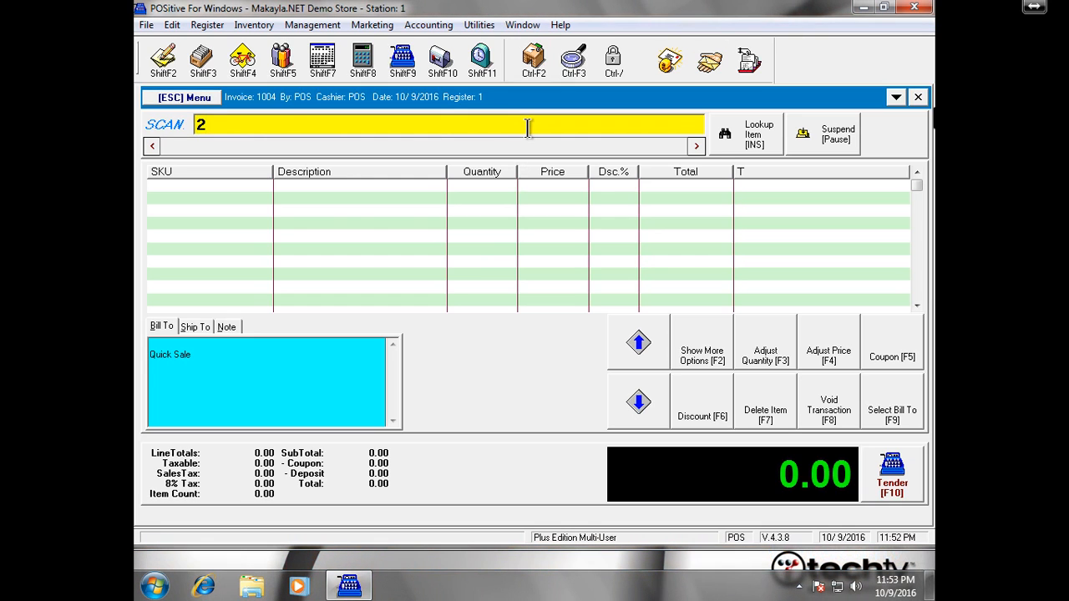
pyautogui.write('0MTN')
pyautogui.press('Return')
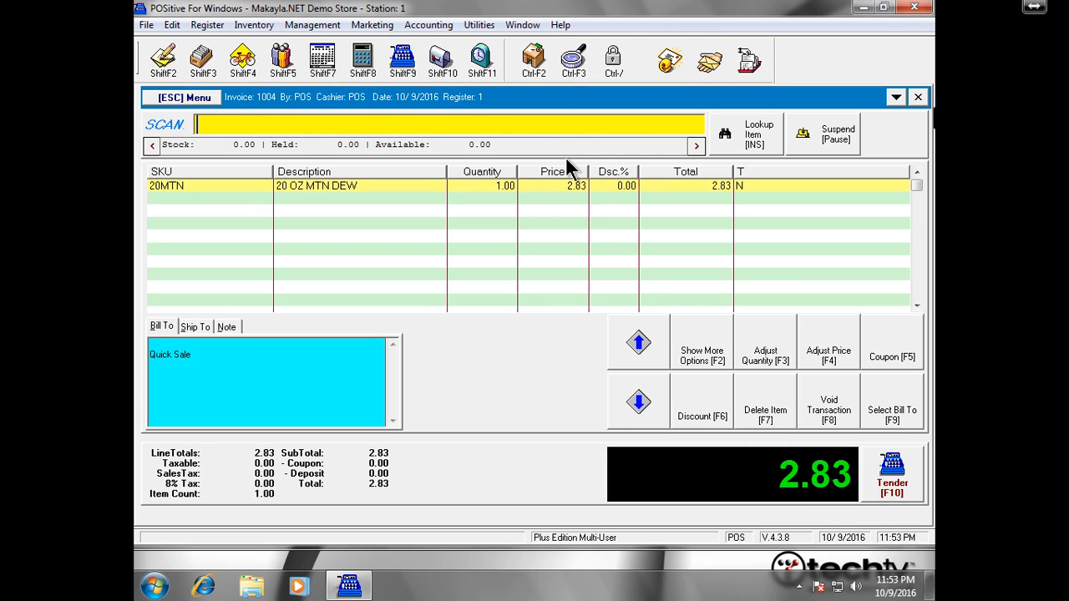
pyautogui.write('2/20PEPSI')
pyautogui.press('Return')
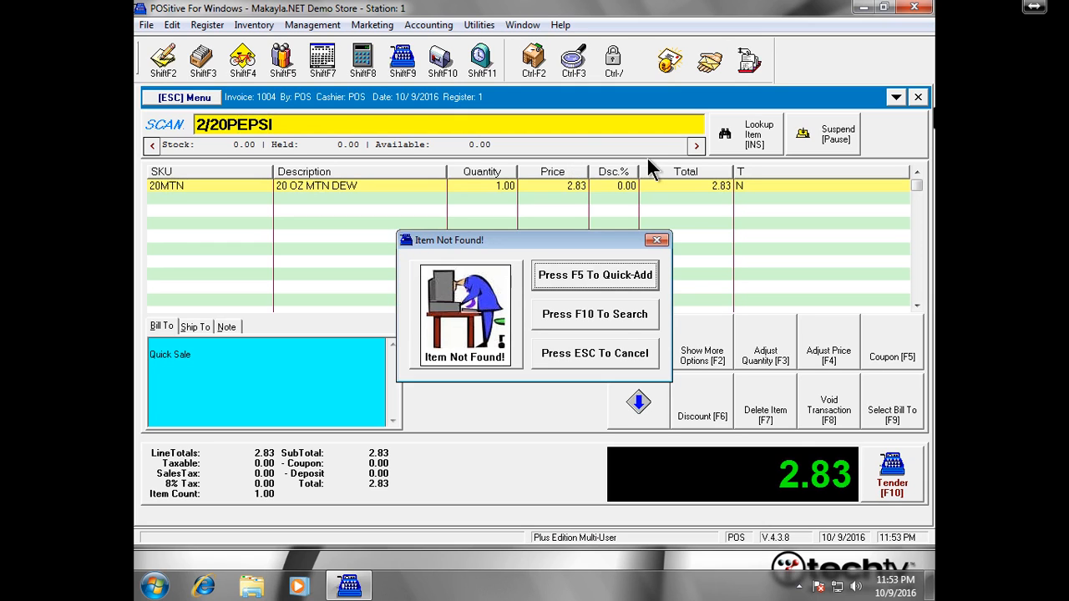
# - Dismiss the vendor list and manager console, then add PEPSI20 via inventory search (total 8.49)
pyautogui.press('Escape')
pyautogui.press('Escape')
pyautogui.click(710, 331)
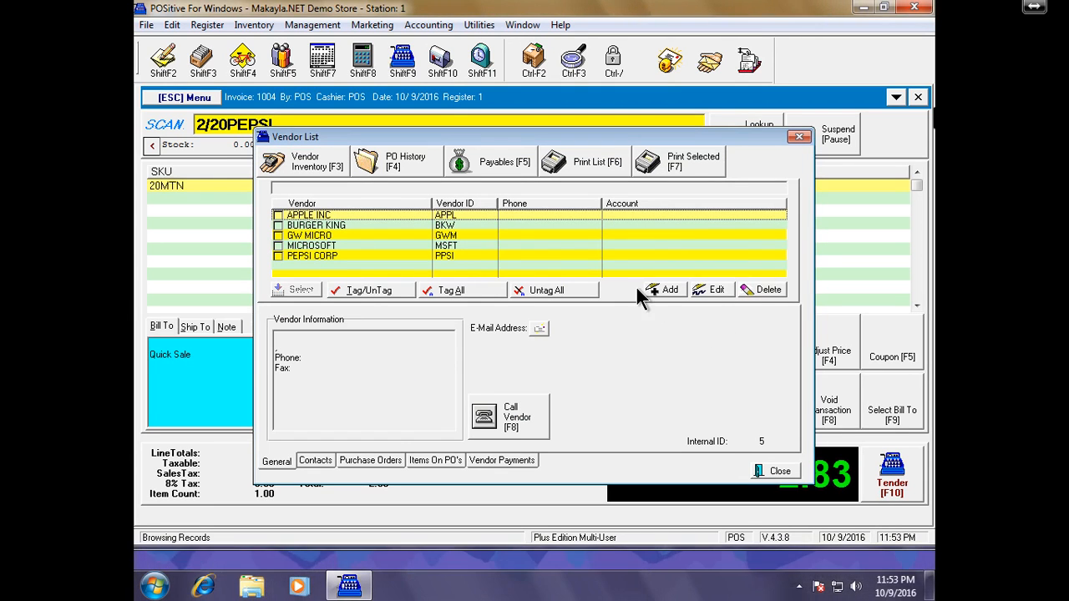
pyautogui.click(800, 136)
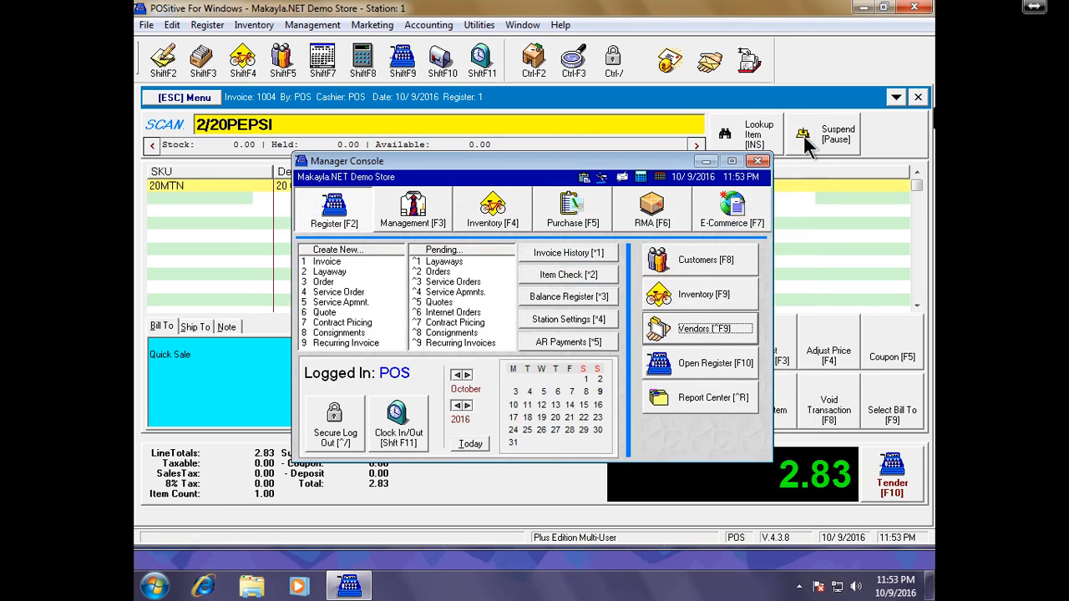
pyautogui.click(758, 162)
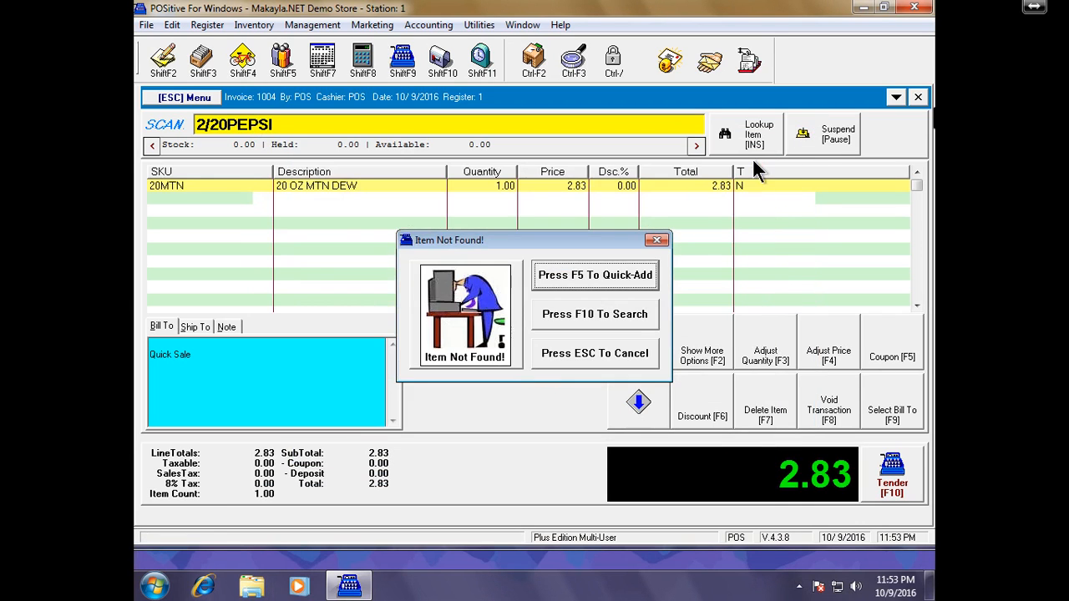
pyautogui.click(646, 320)
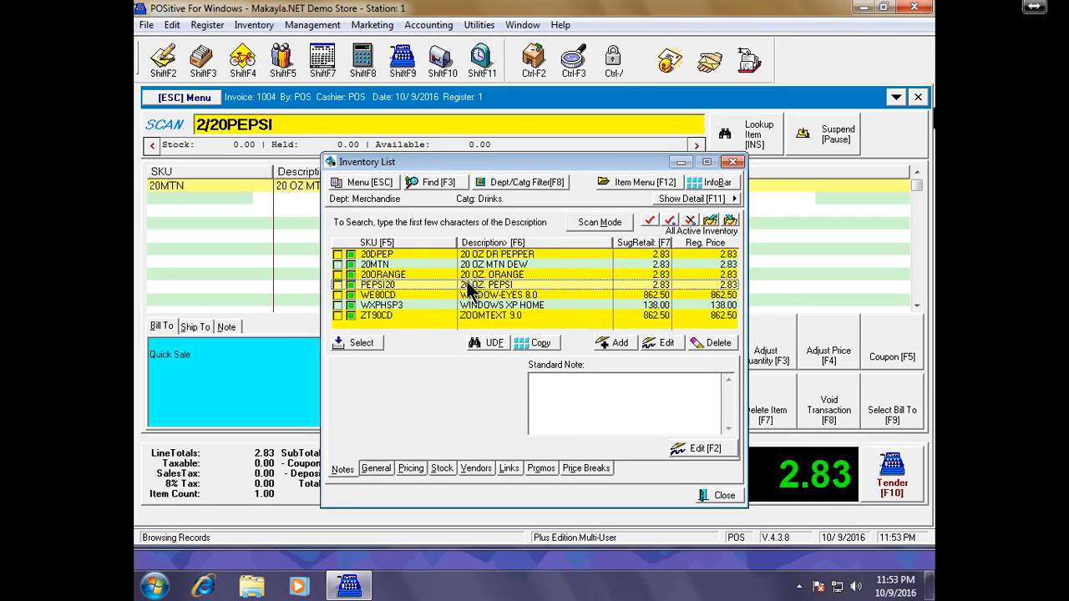
pyautogui.click(356, 343)
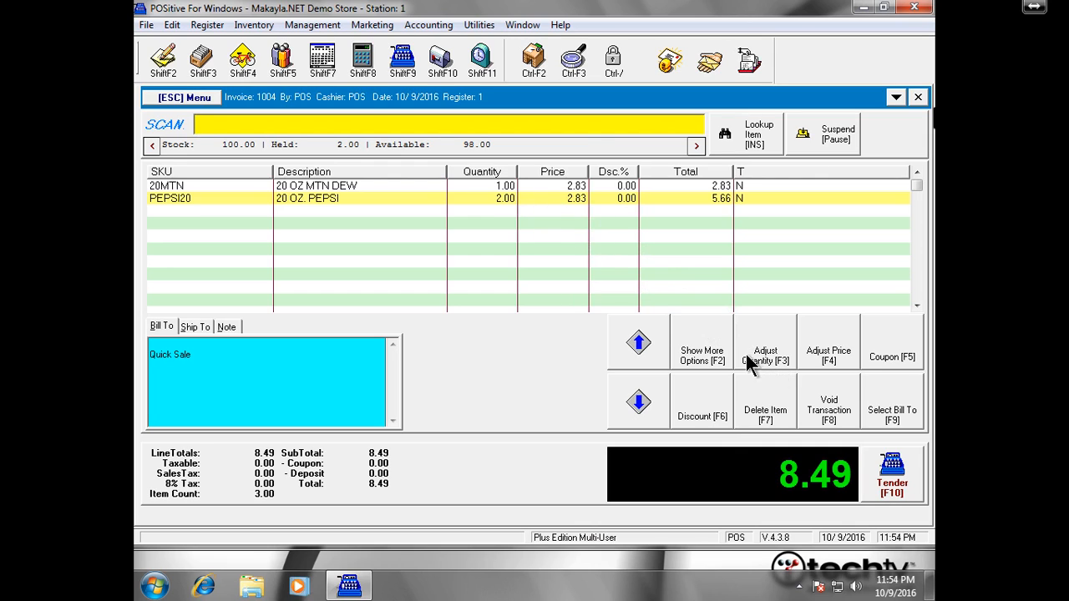
# - Reprice the 20 OZ. PEPSI line to the Manager price of 1.70
pyautogui.rightClick(488, 206)
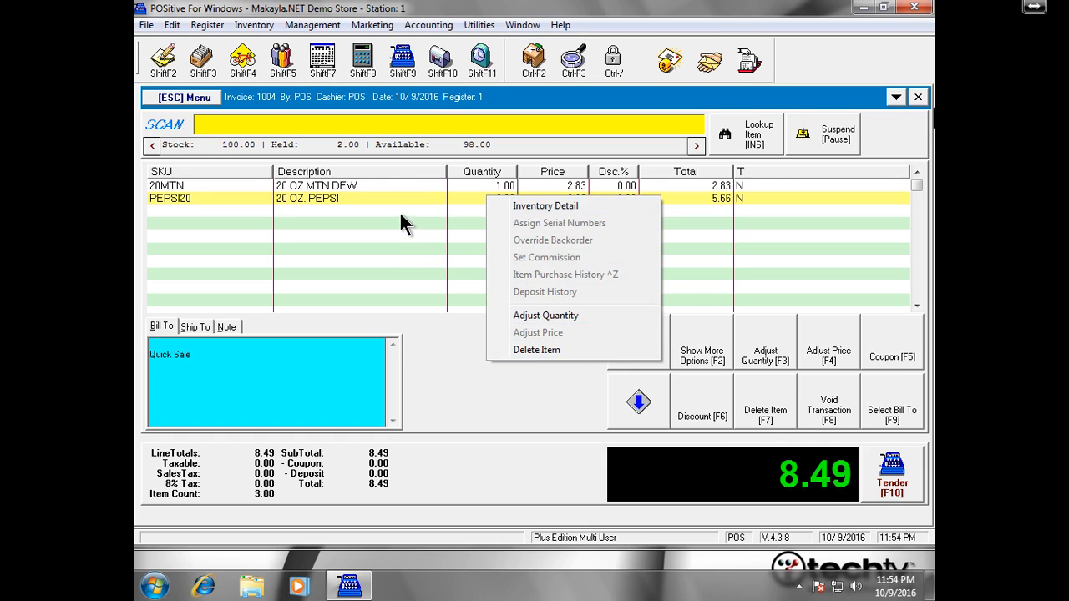
pyautogui.click(421, 198)
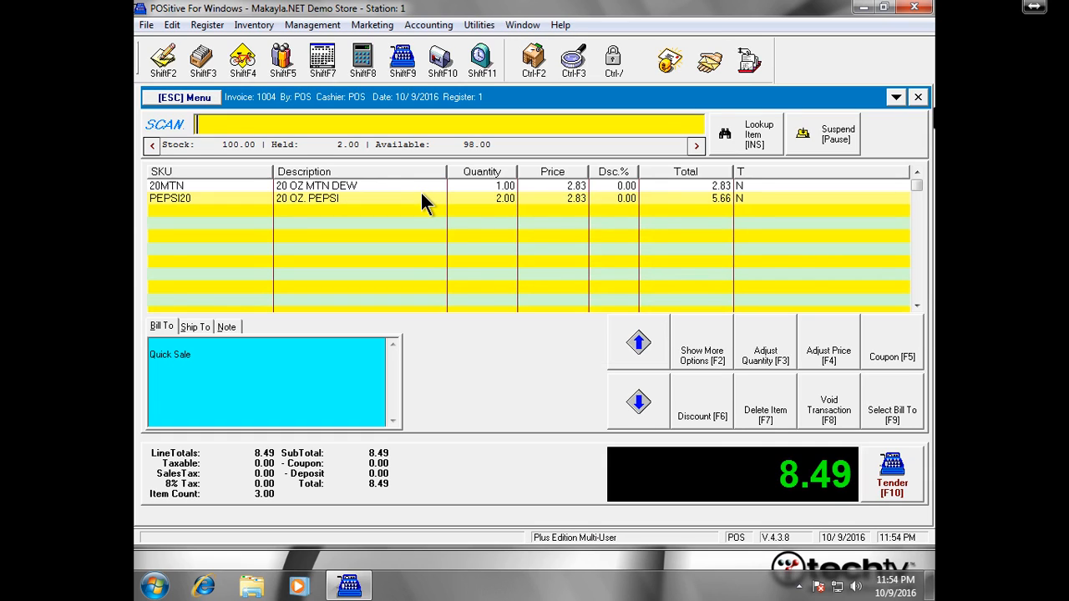
pyautogui.rightClick(422, 198)
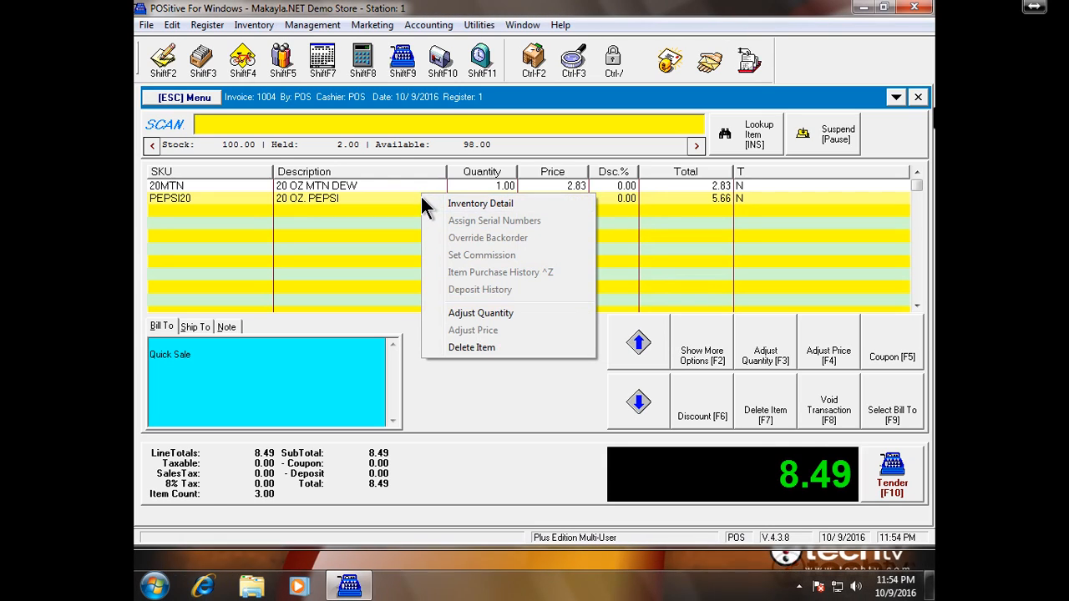
pyautogui.click(421, 198)
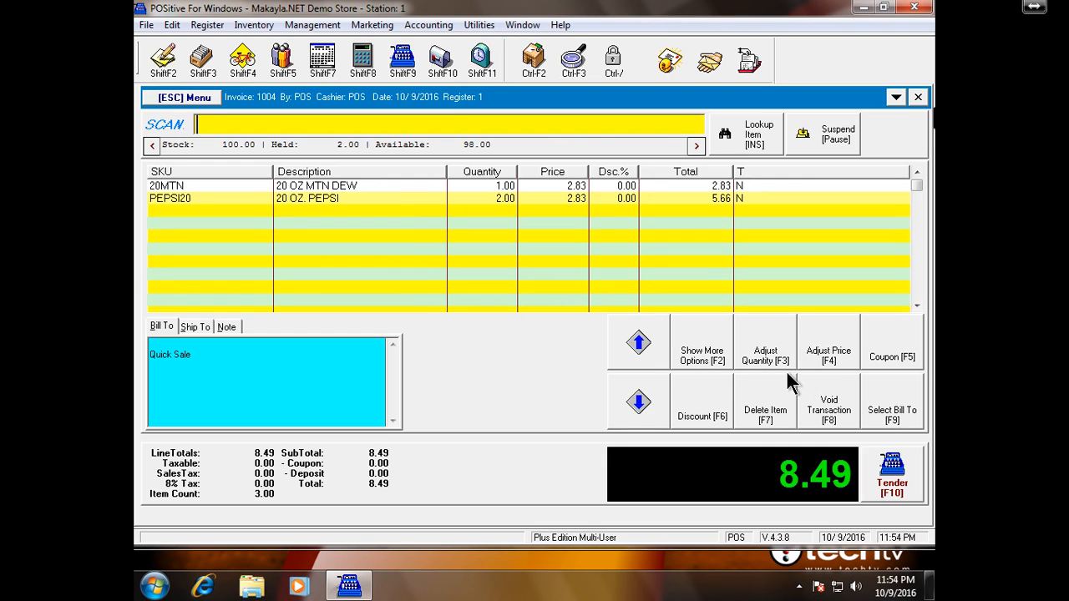
pyautogui.click(828, 355)
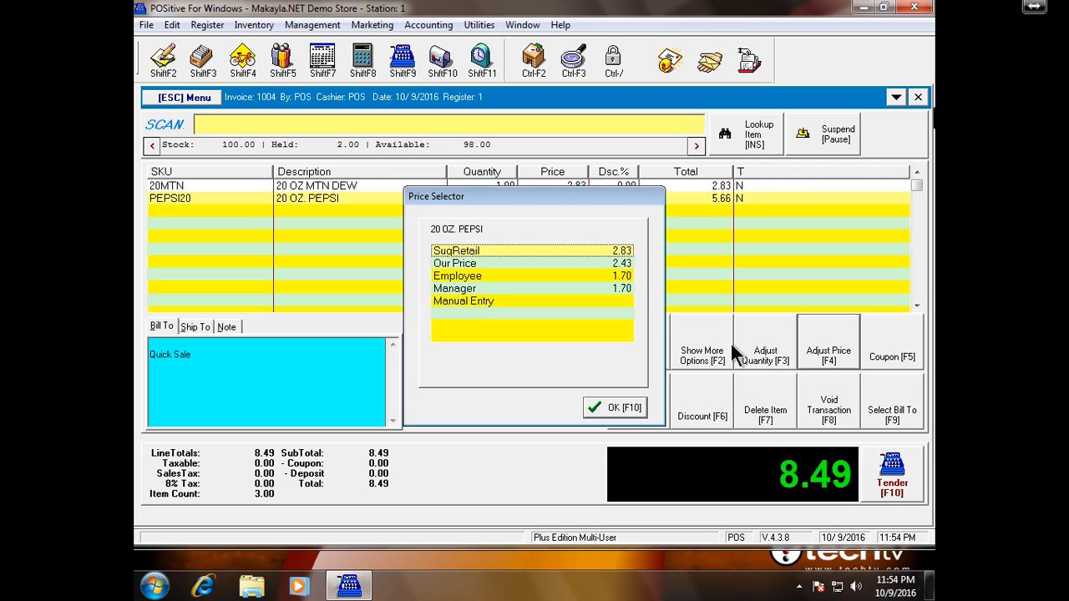
pyautogui.click(603, 287)
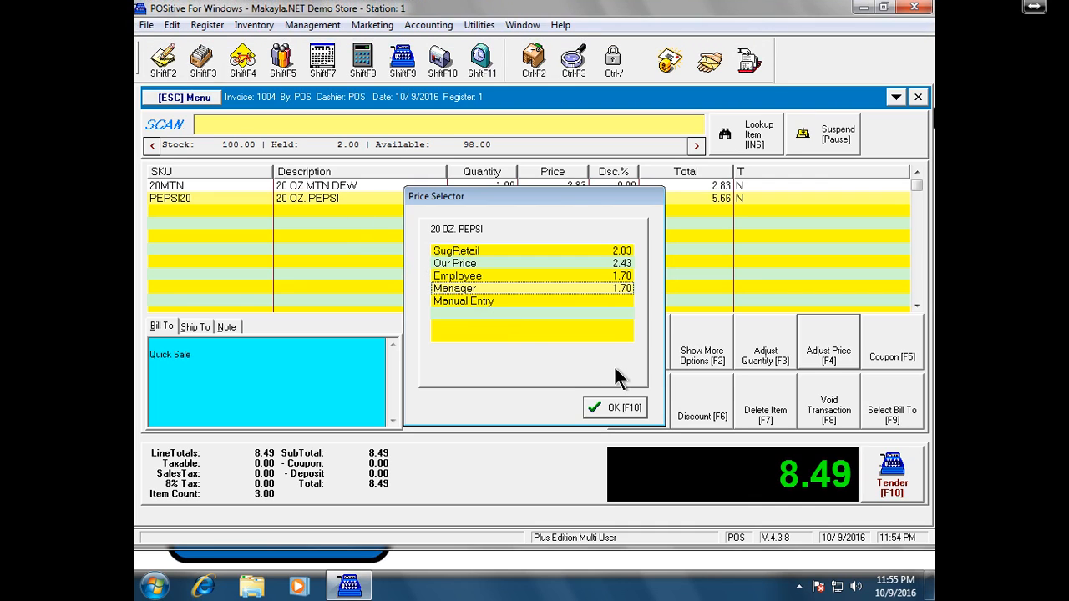
pyautogui.click(625, 407)
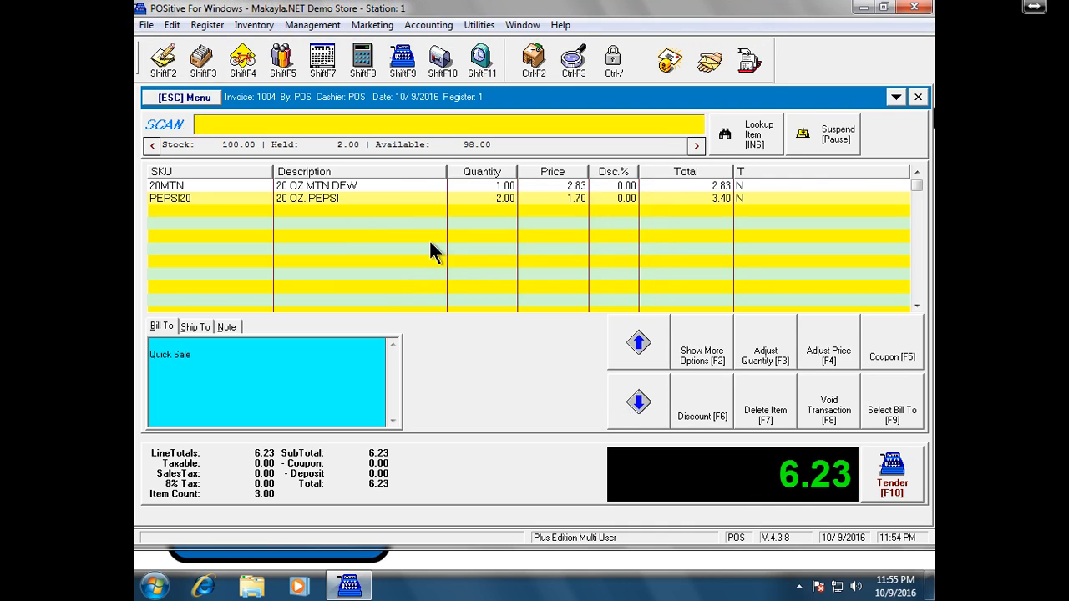
# - Reprice the 20 OZ MTN DEW line to the Manager price of 1.70, bringing the total to 5.10
pyautogui.click(451, 184)
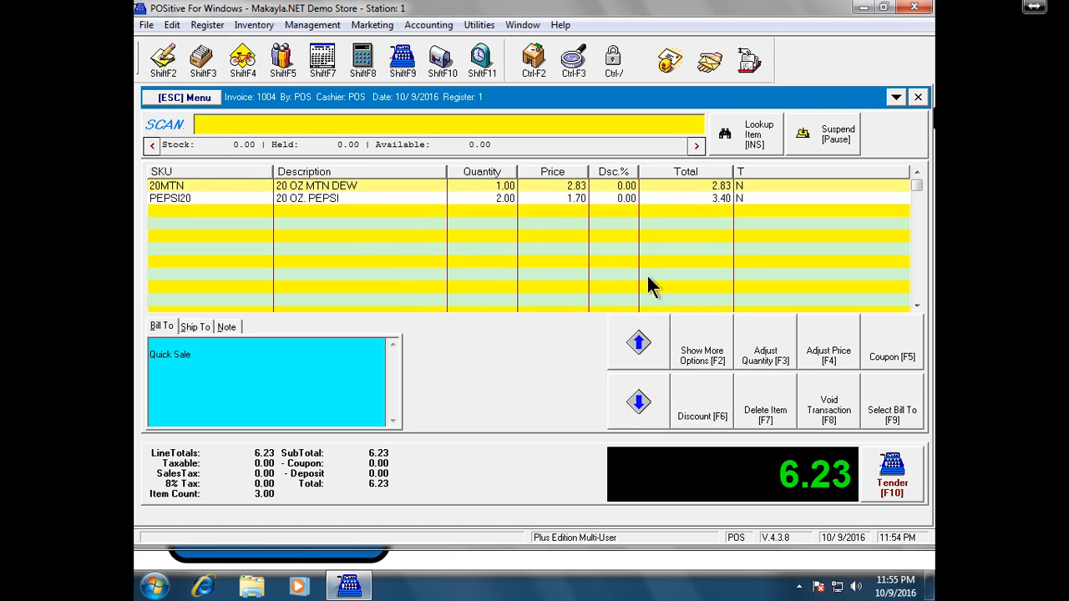
pyautogui.click(831, 352)
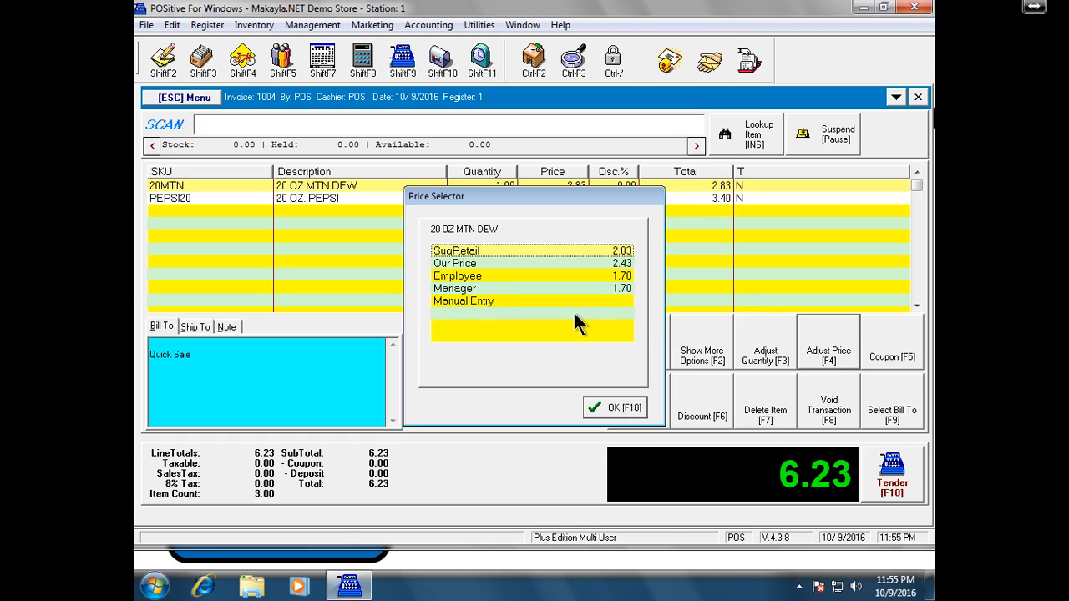
pyautogui.click(520, 286)
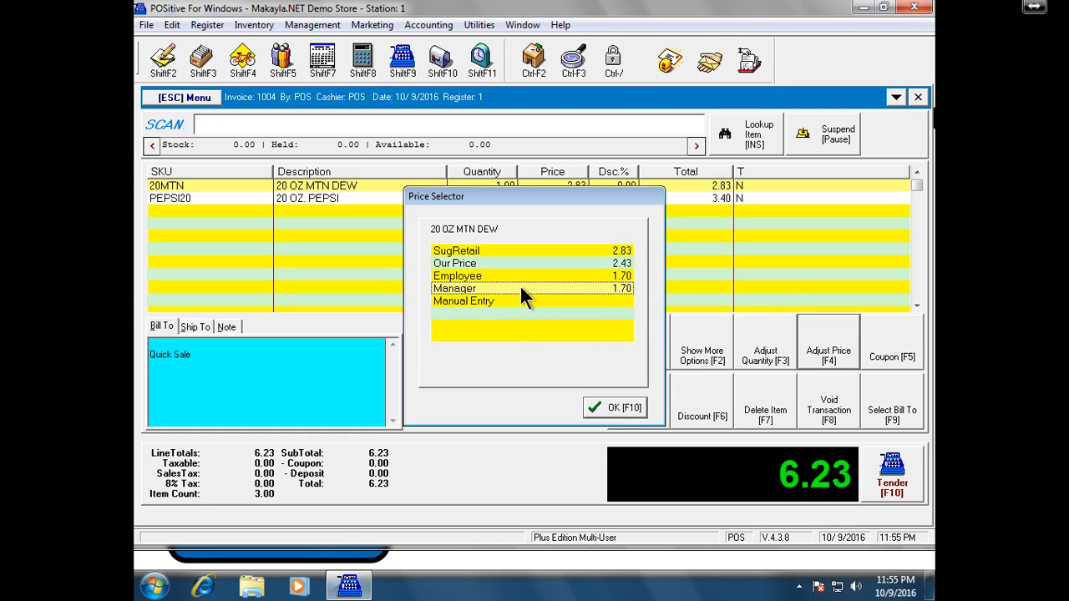
pyautogui.click(644, 409)
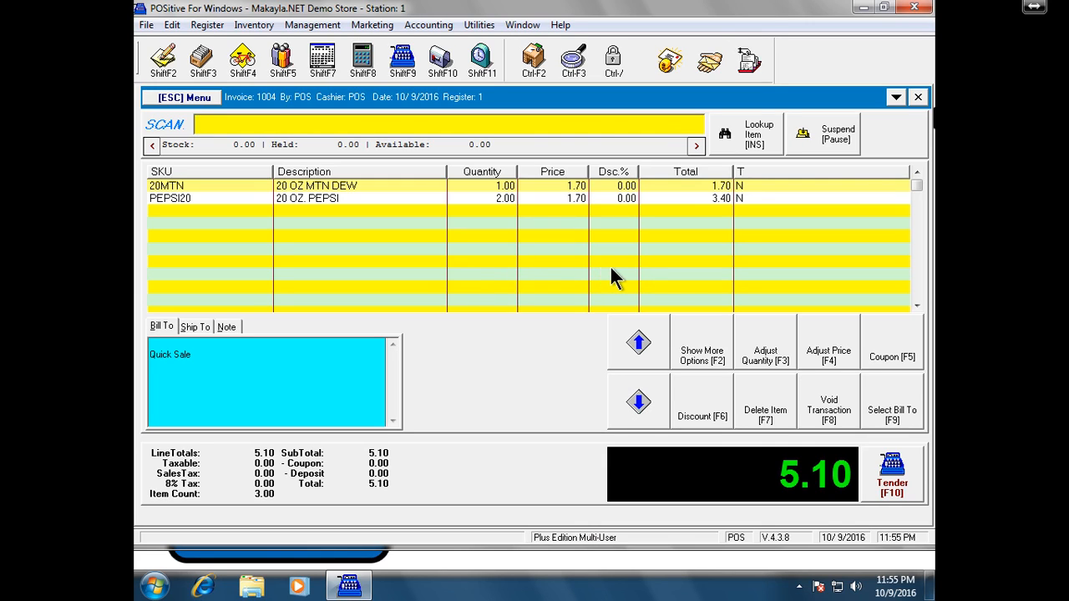
pyautogui.click(909, 469)
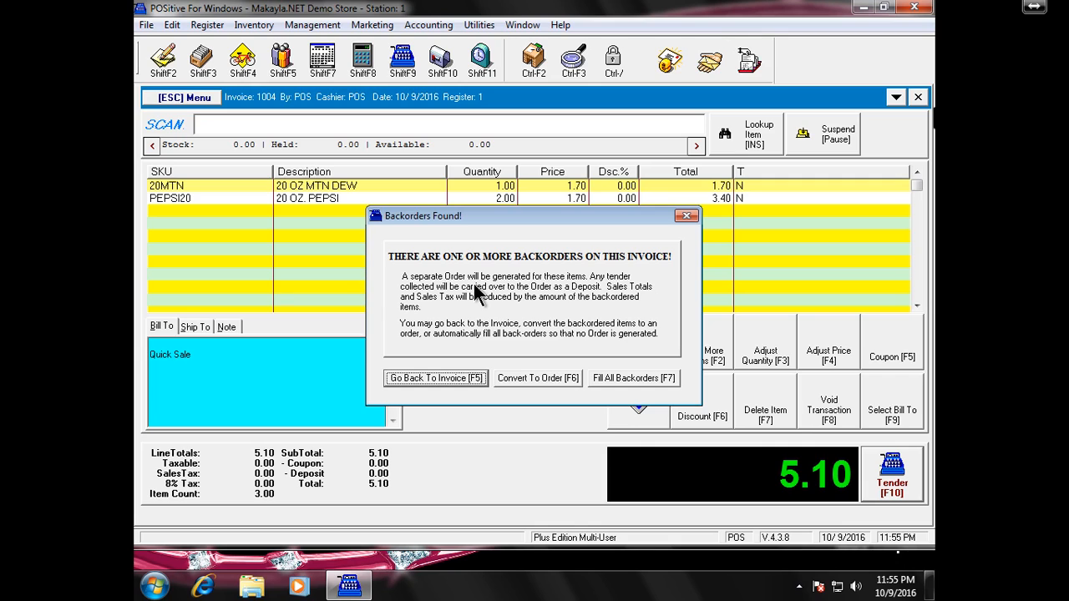
# - Convert the backordered items to an order, return to the 5.10 invoice, and choose Change Customer
pyautogui.click(539, 378)
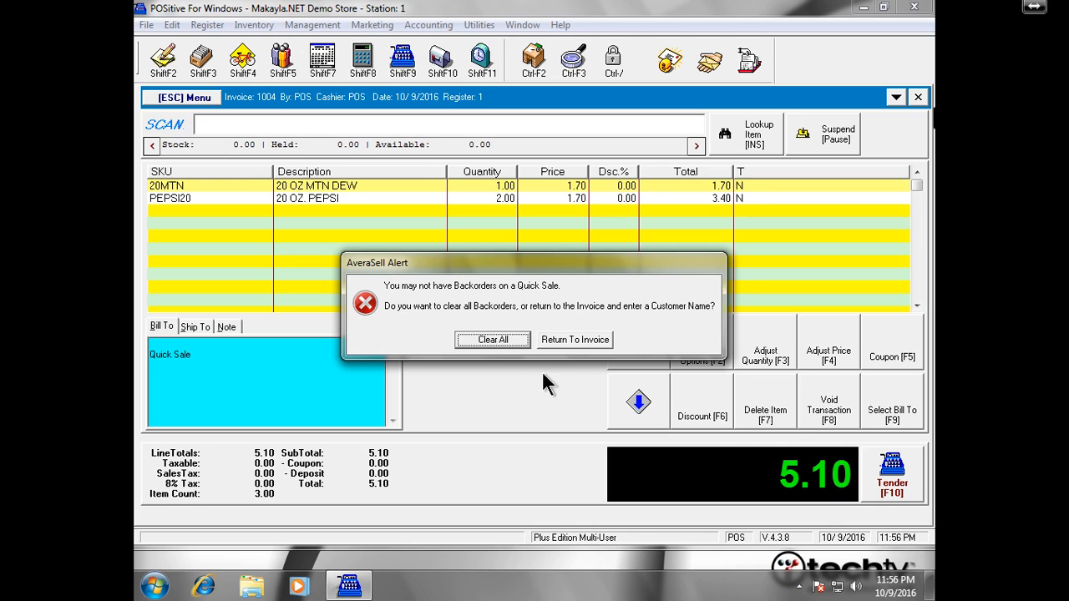
pyautogui.click(586, 339)
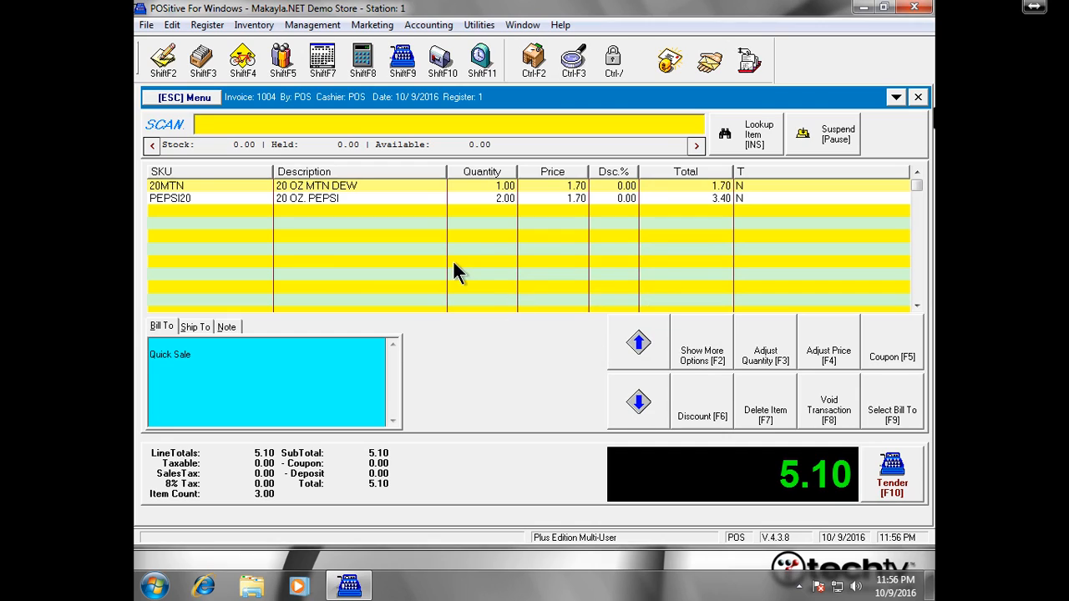
pyautogui.click(211, 100)
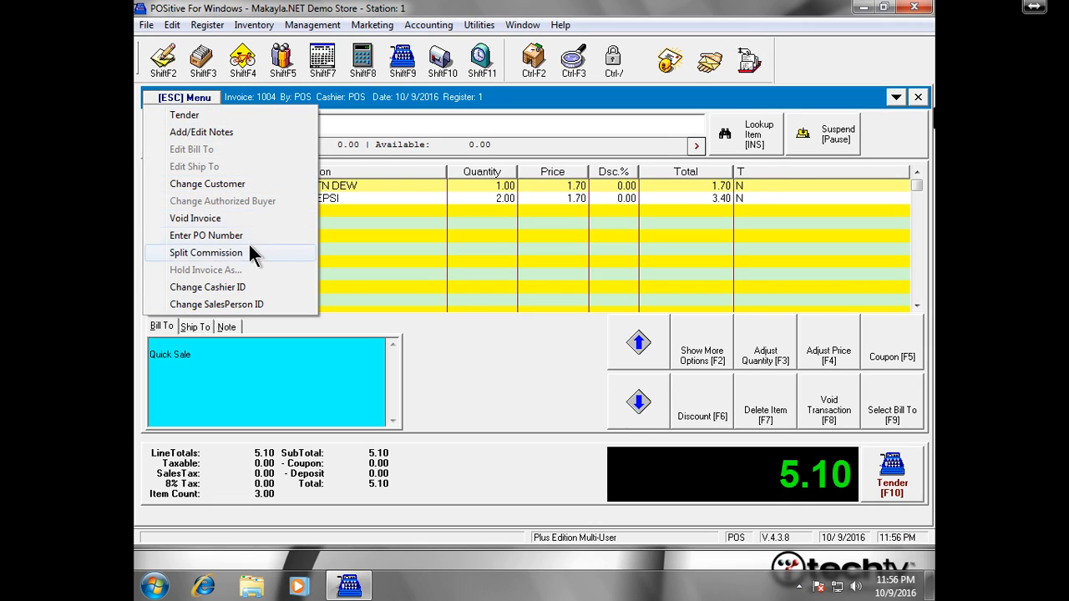
pyautogui.click(253, 184)
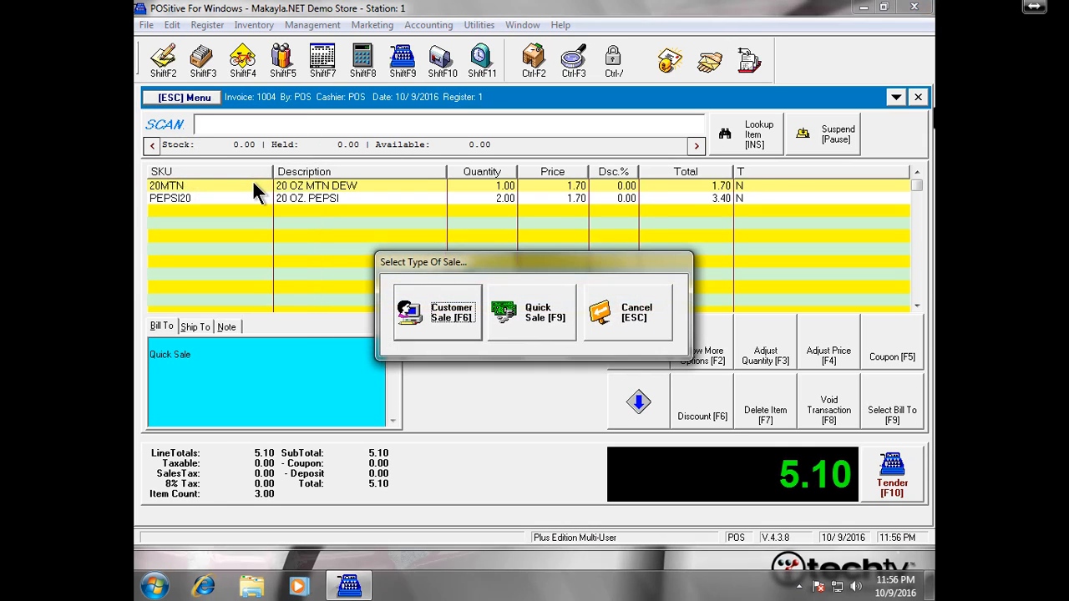
# - Make it a customer sale and create a new customer record with the customer's first and last name
pyautogui.click(451, 313)
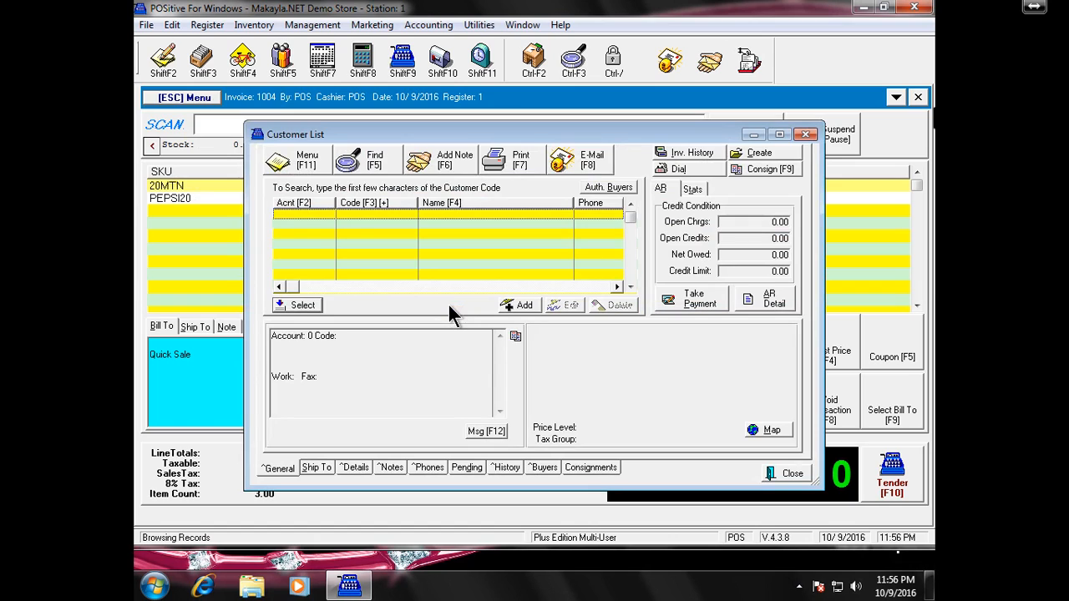
pyautogui.click(524, 306)
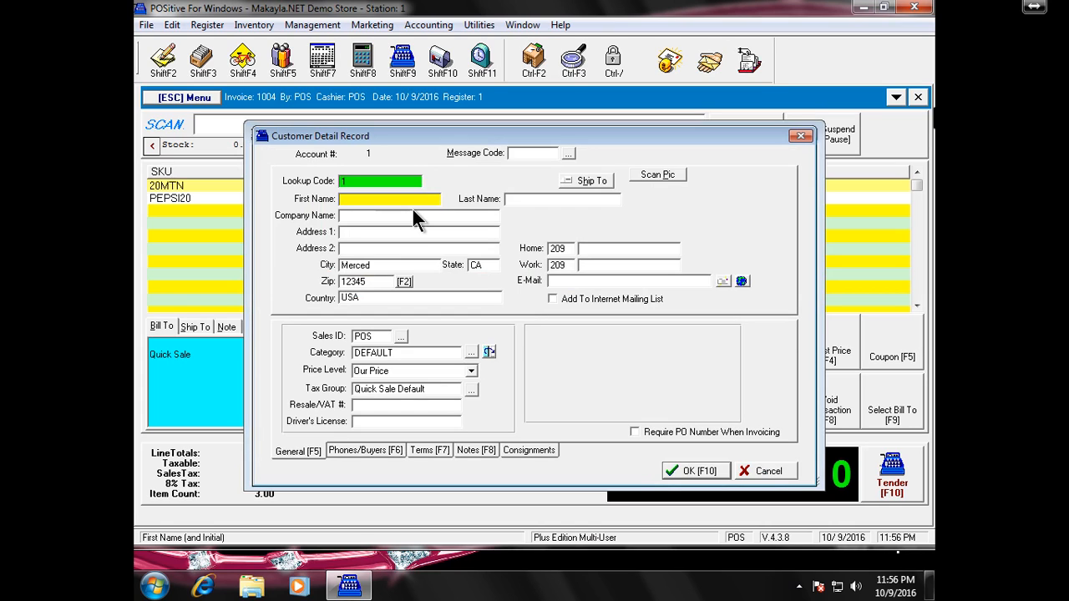
pyautogui.press('Tab')
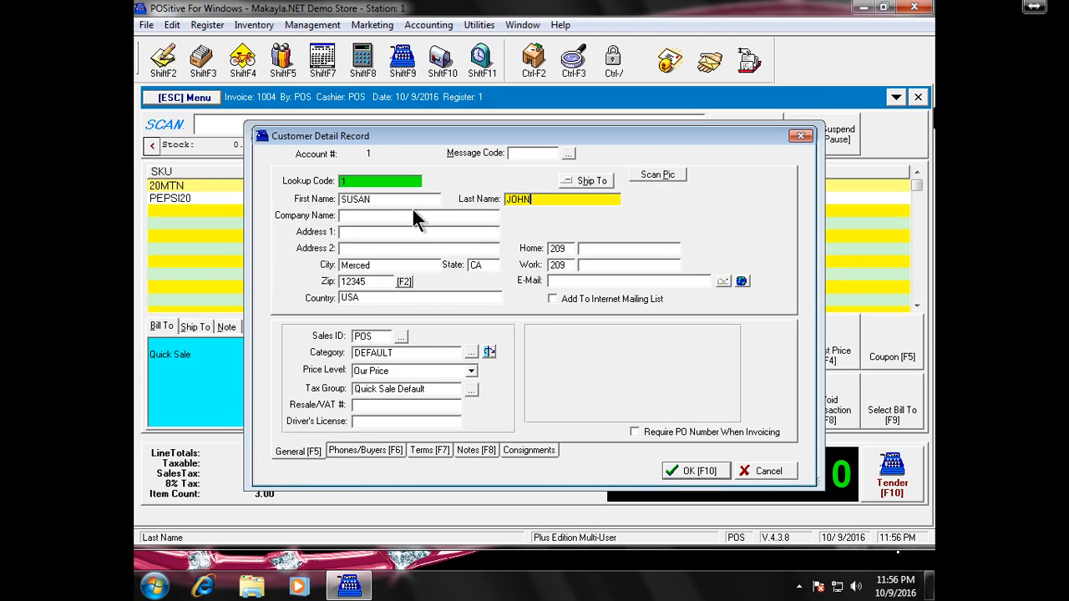
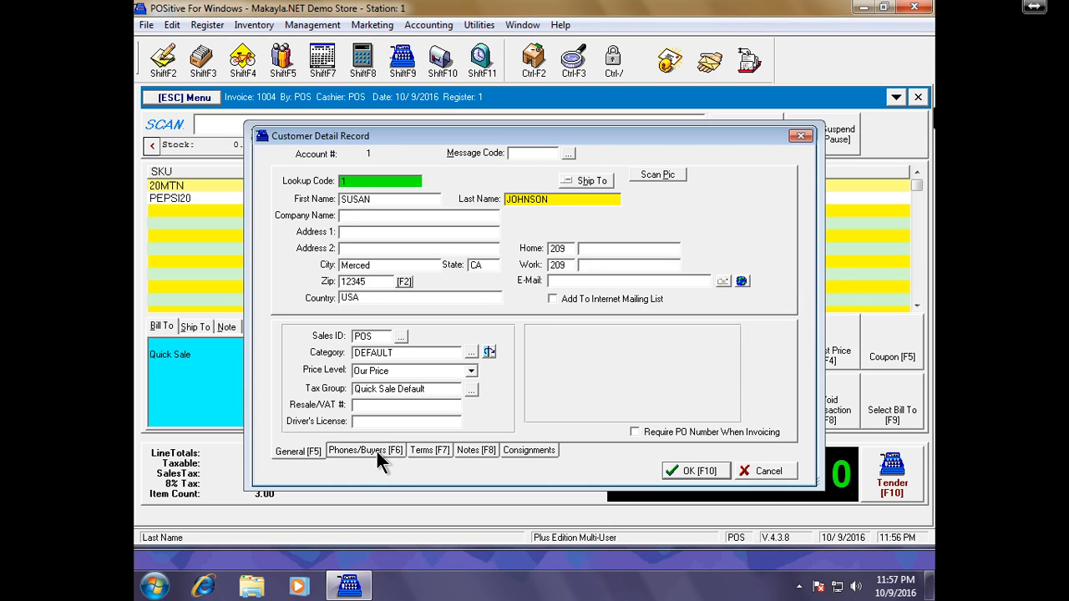
# - Set the customer's price level to Manager and review the Phones/Buyers, General and Terms tabs
pyautogui.click(461, 372)
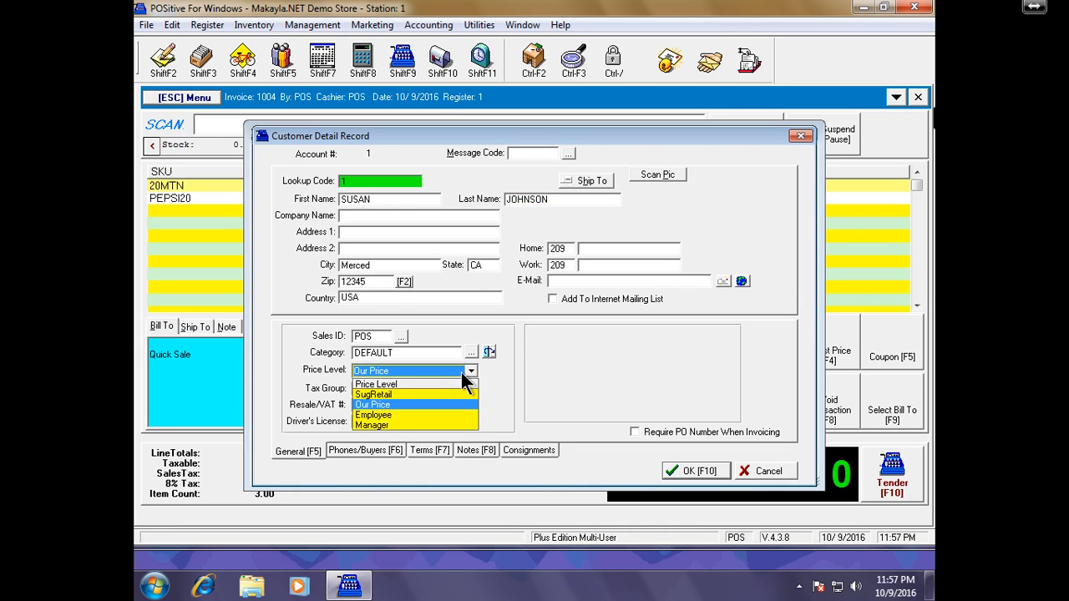
pyautogui.click(400, 426)
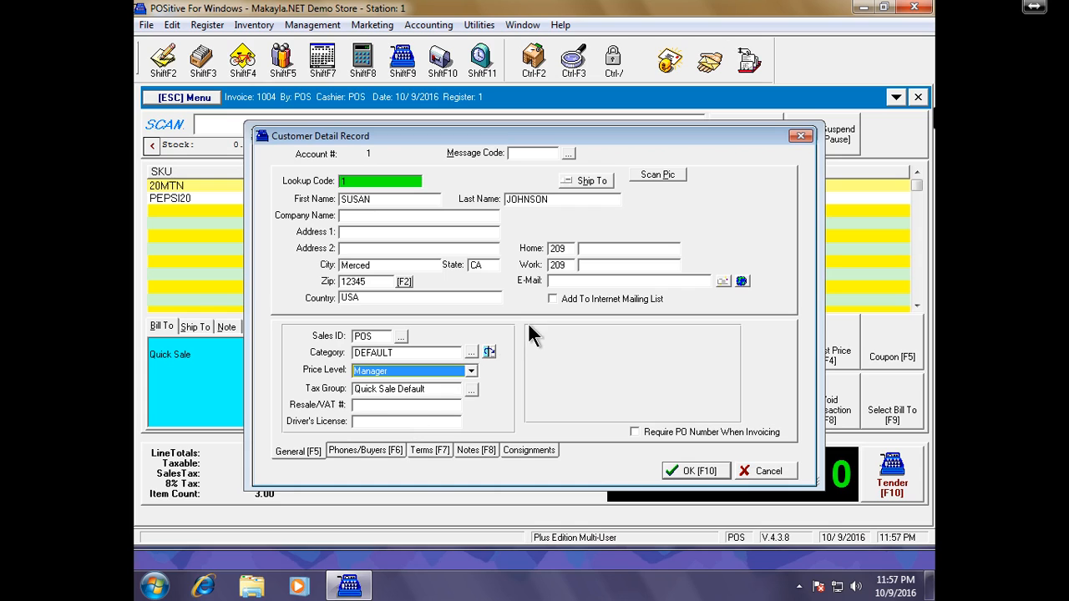
pyautogui.click(366, 451)
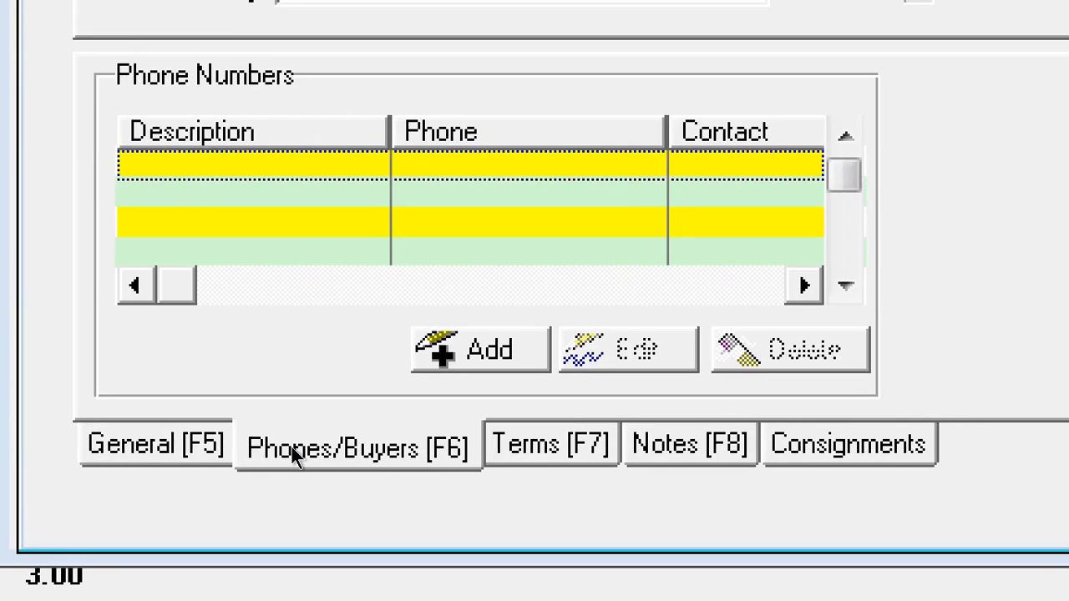
pyautogui.press('F5')
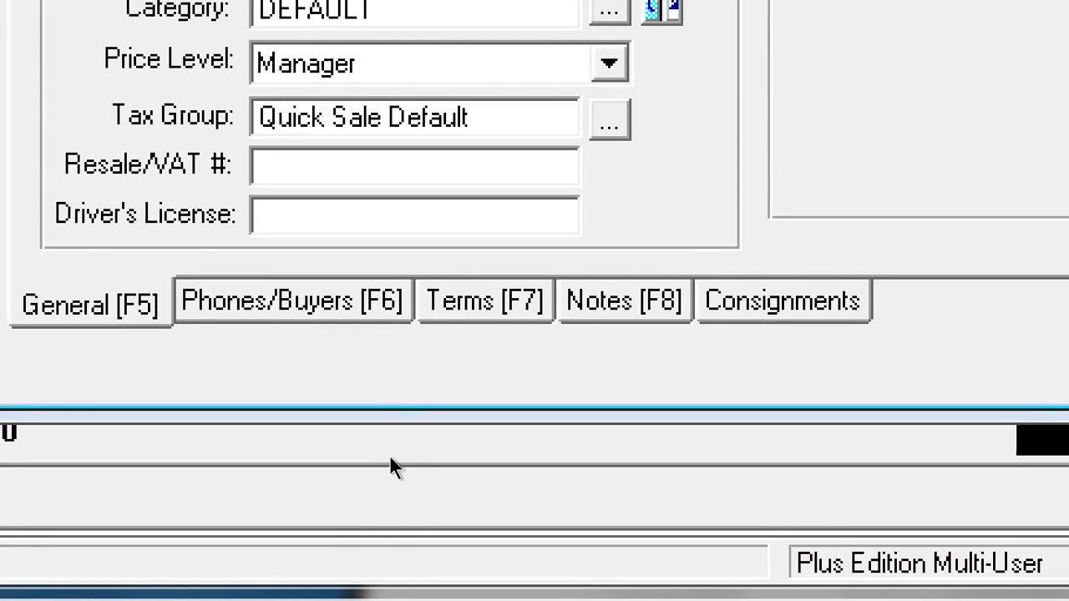
pyautogui.press('F6')
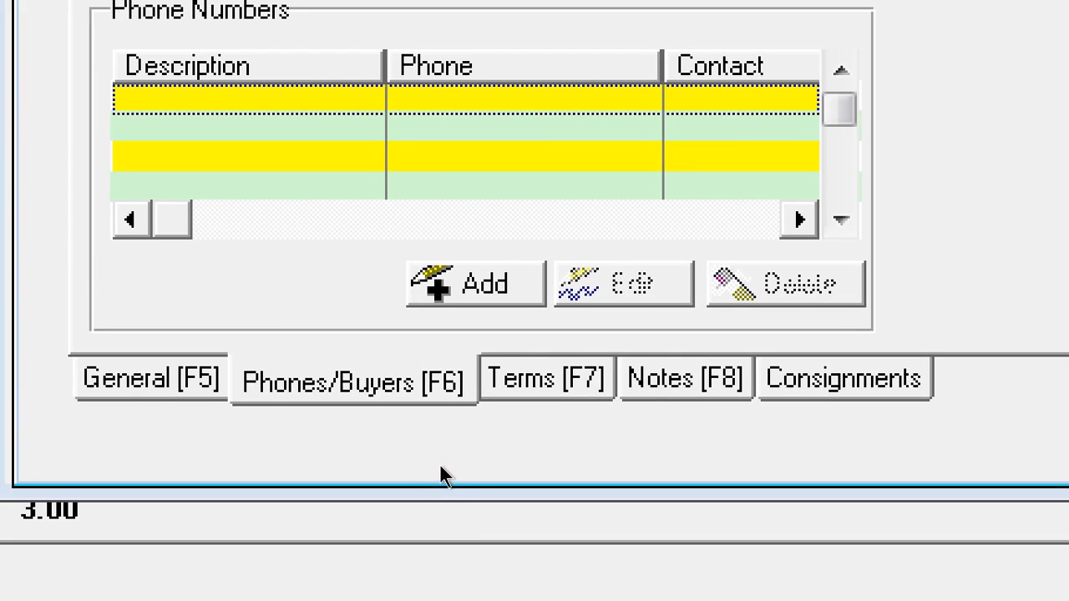
pyautogui.press('F7')
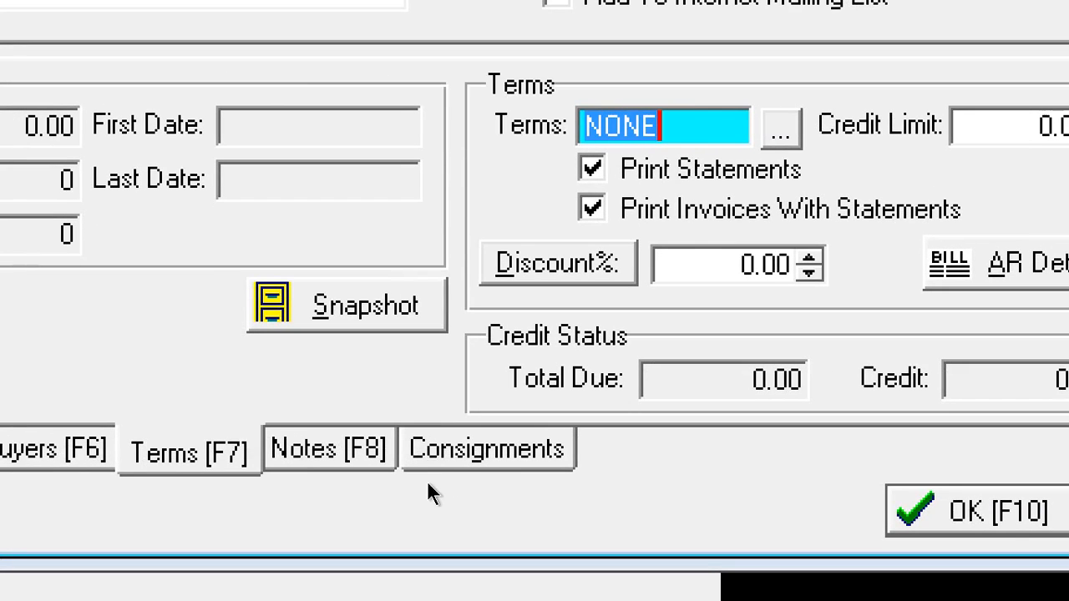
# - Switch the customer record to its Notes tab
pyautogui.press('F8')
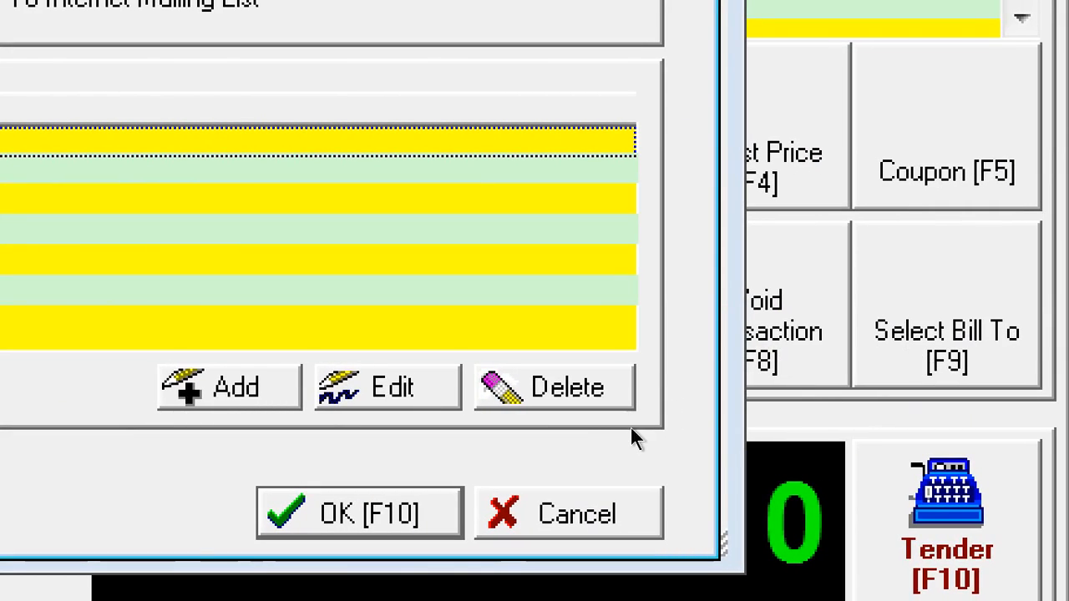
# - Add a short note about the customer, save the record, and bill the invoice to this customer
pyautogui.click(229, 387)
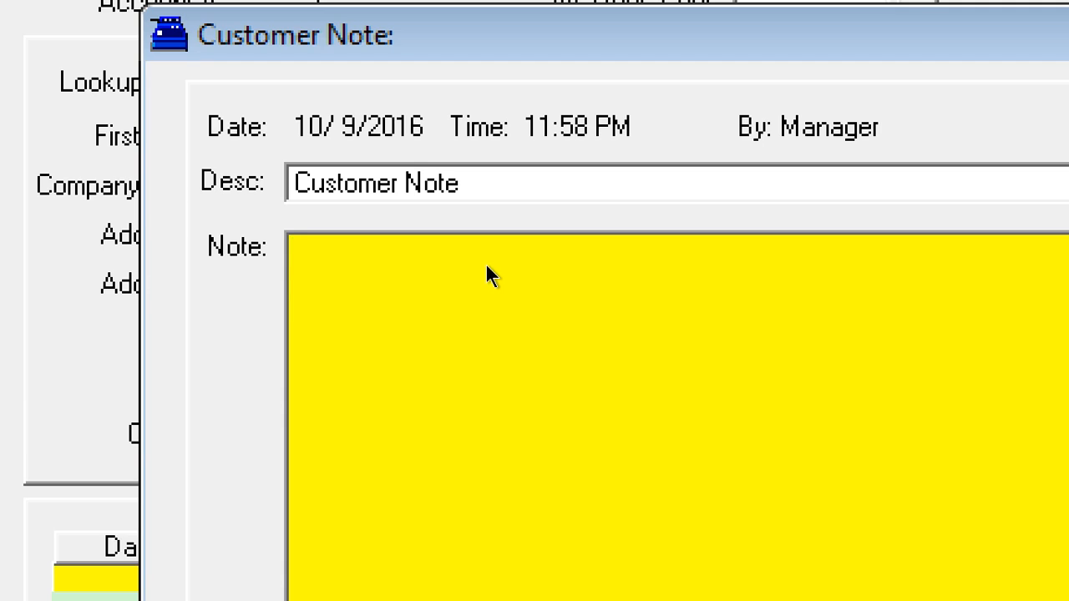
pyautogui.write('SUSAN IS A')
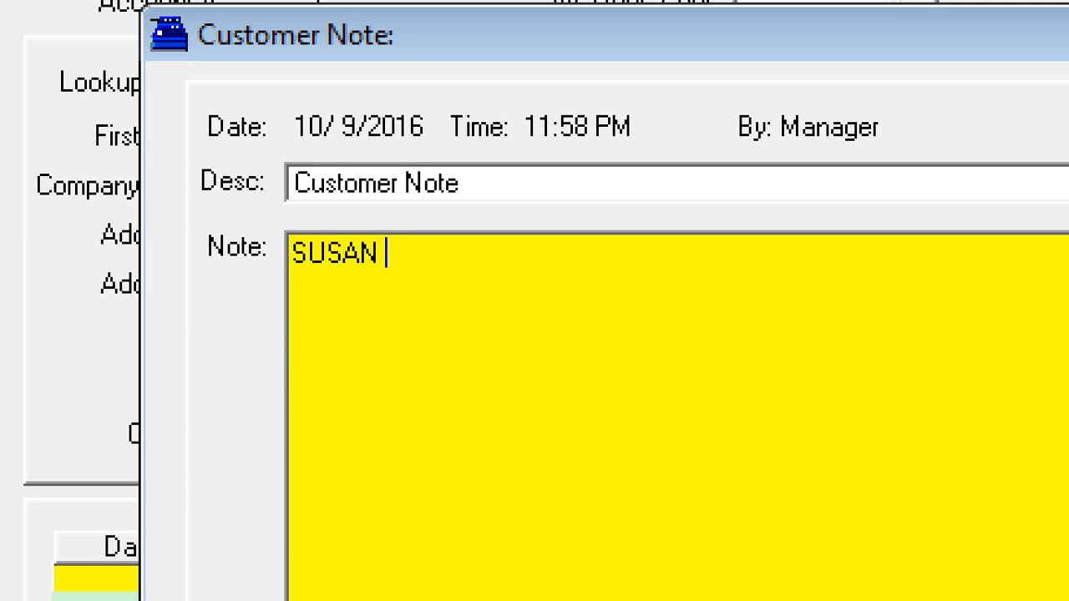
pyautogui.write('WESOME')
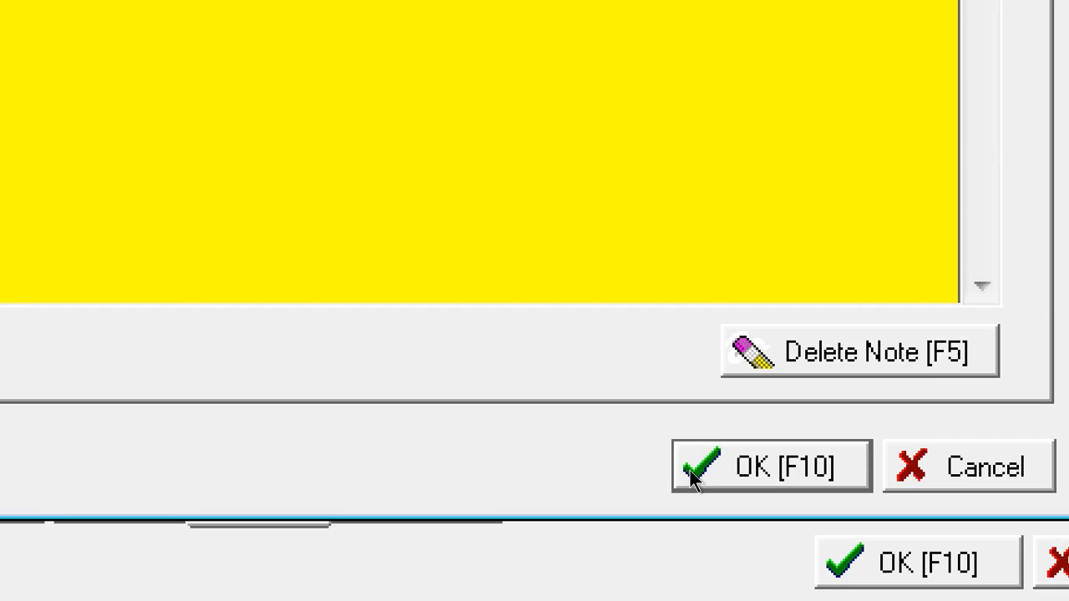
pyautogui.press('F10')
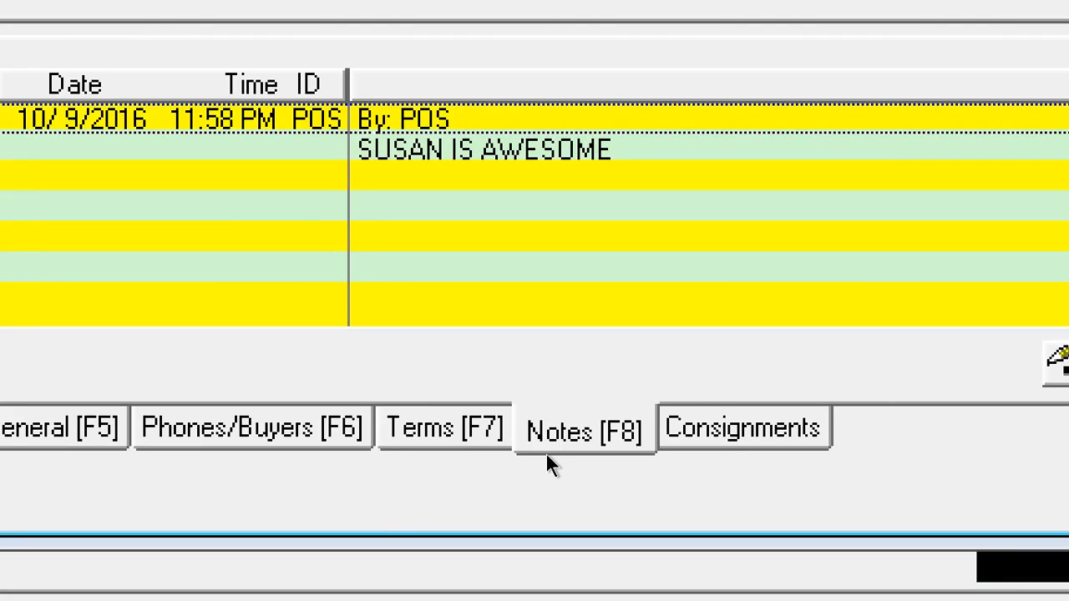
pyautogui.press('F9')
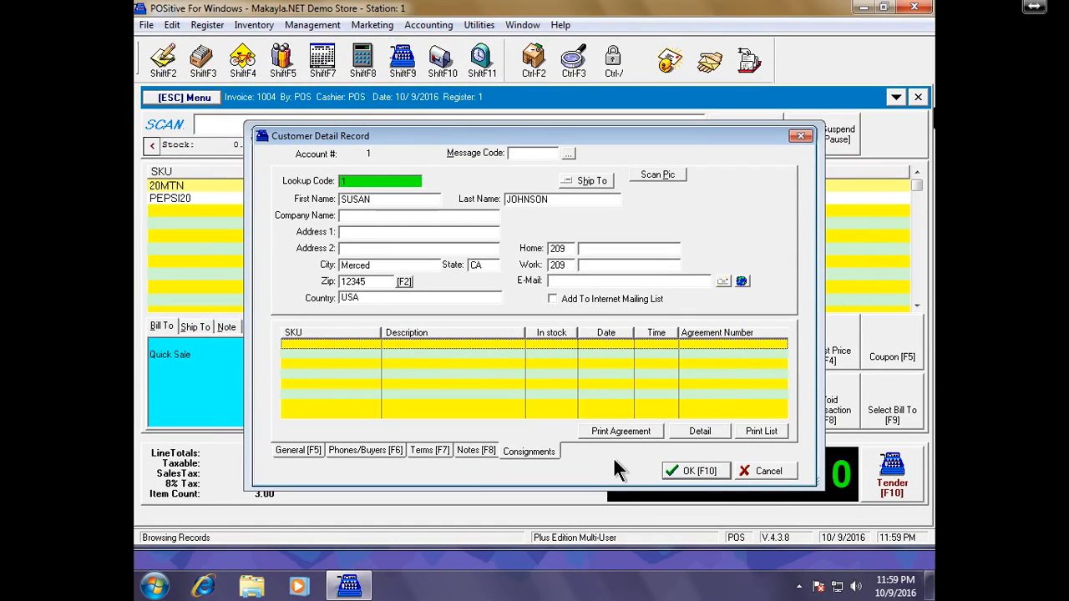
pyautogui.click(689, 471)
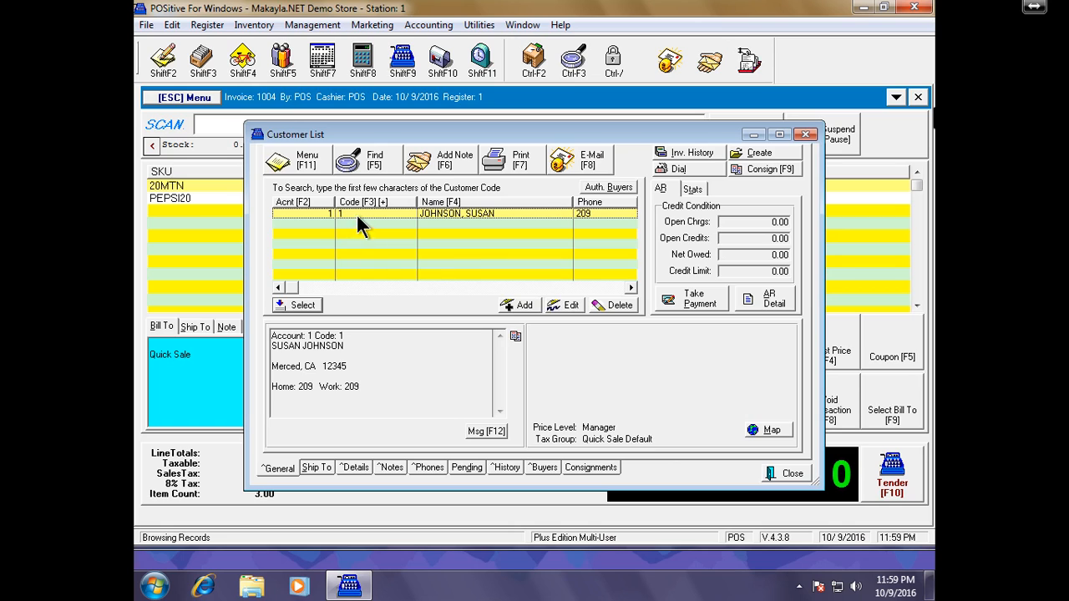
pyautogui.click(302, 306)
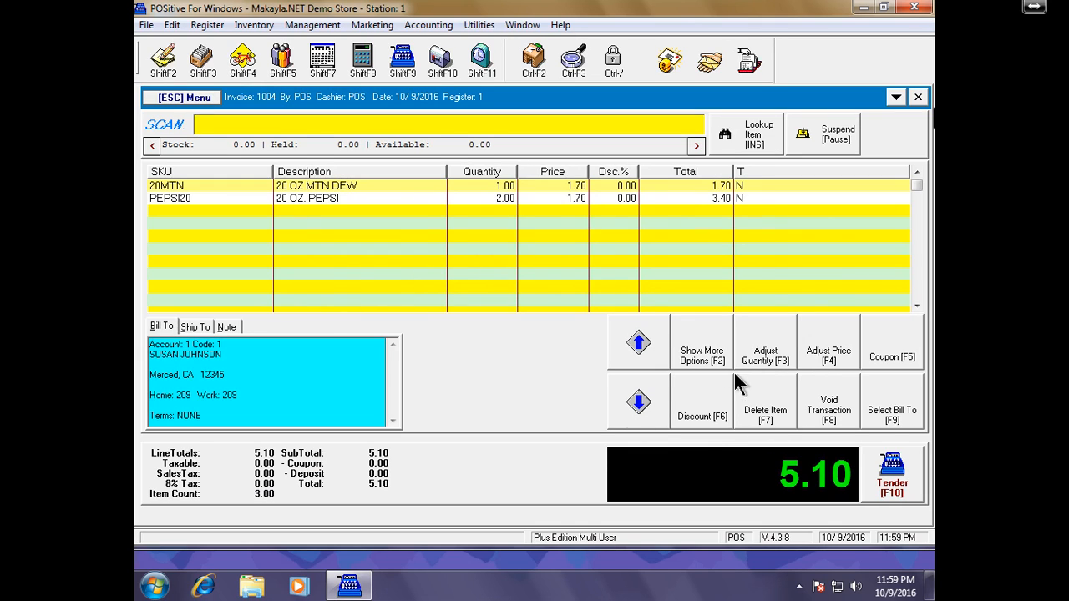
# - Tender the 5.10 invoice, converting the backordered items to an order
pyautogui.click(892, 468)
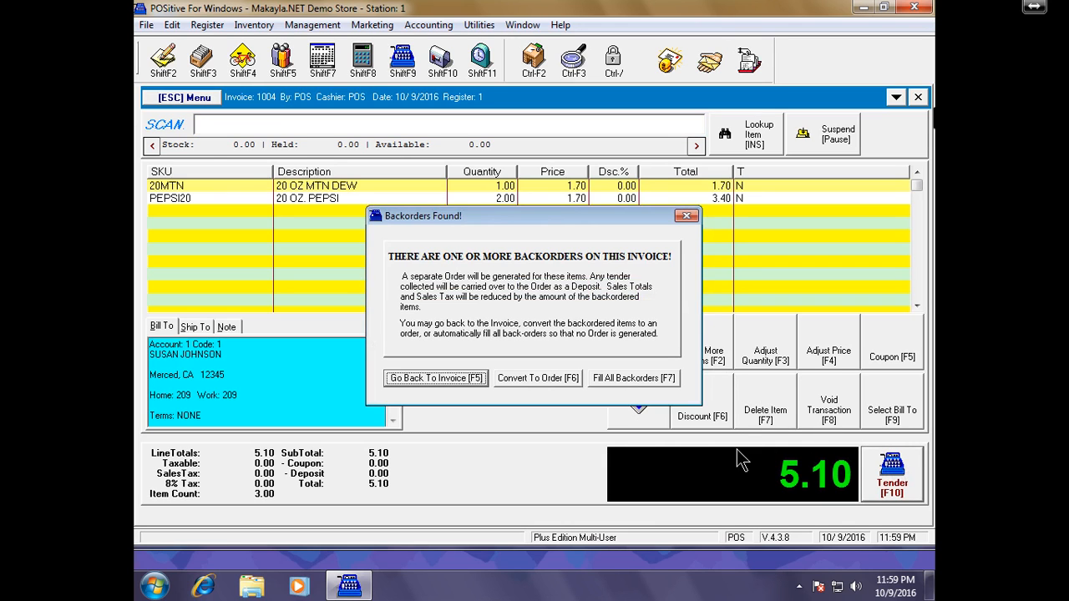
pyautogui.click(561, 378)
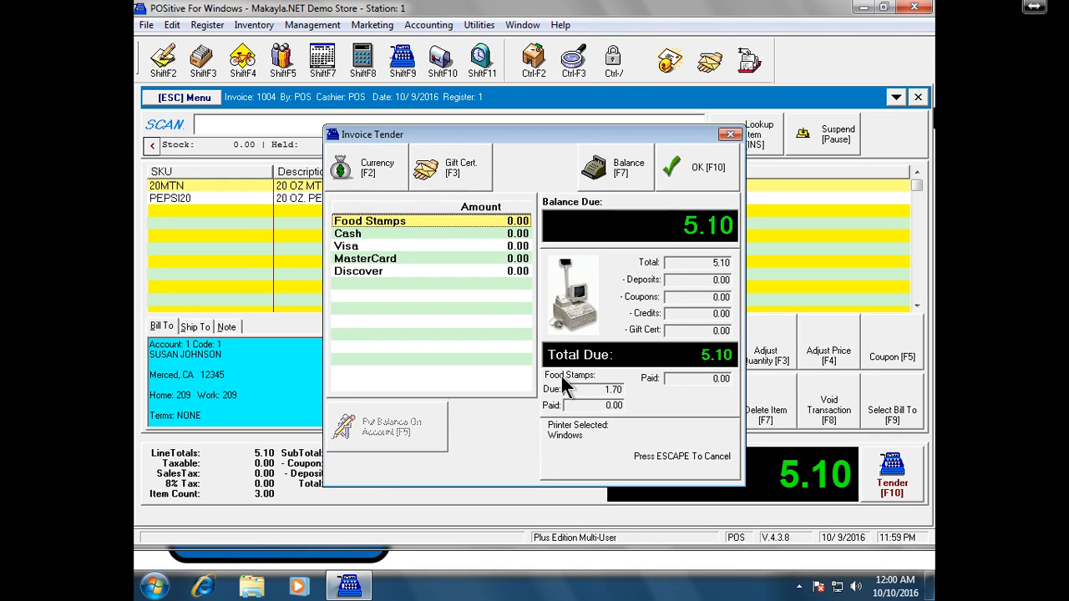
# - Tender 1.70 as Food Stamps and 3.40 as Cash, then finish and enter the card approval code
pyautogui.press('Return')
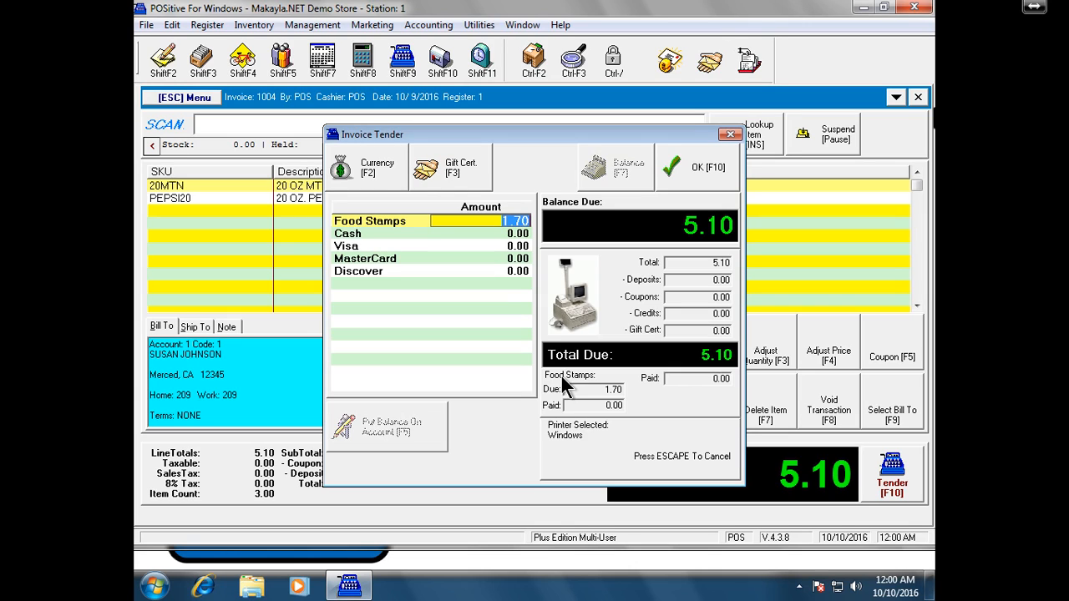
pyautogui.press('Return')
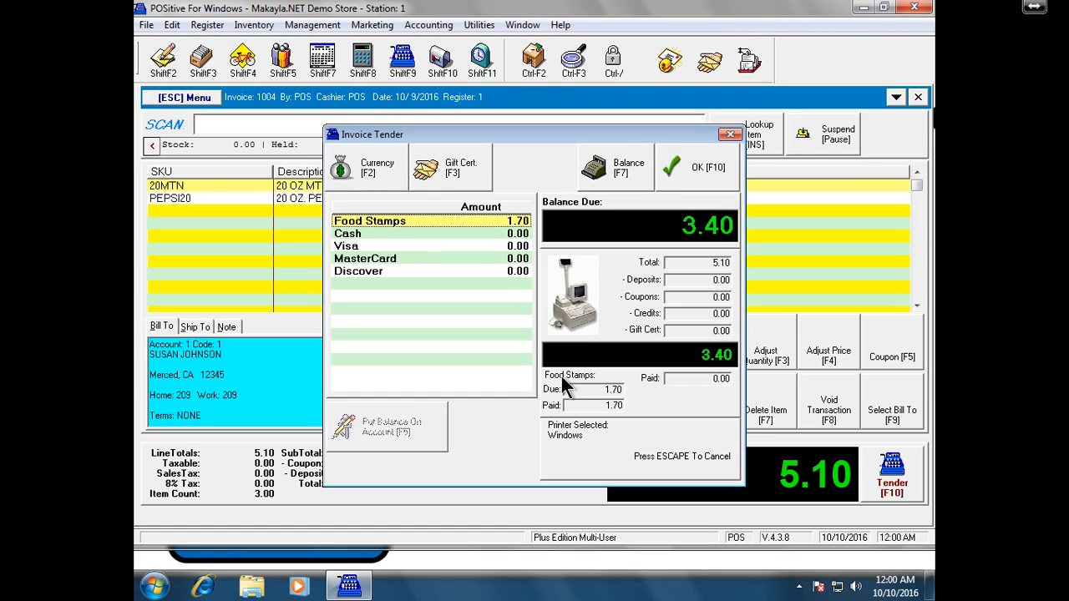
pyautogui.click(395, 234)
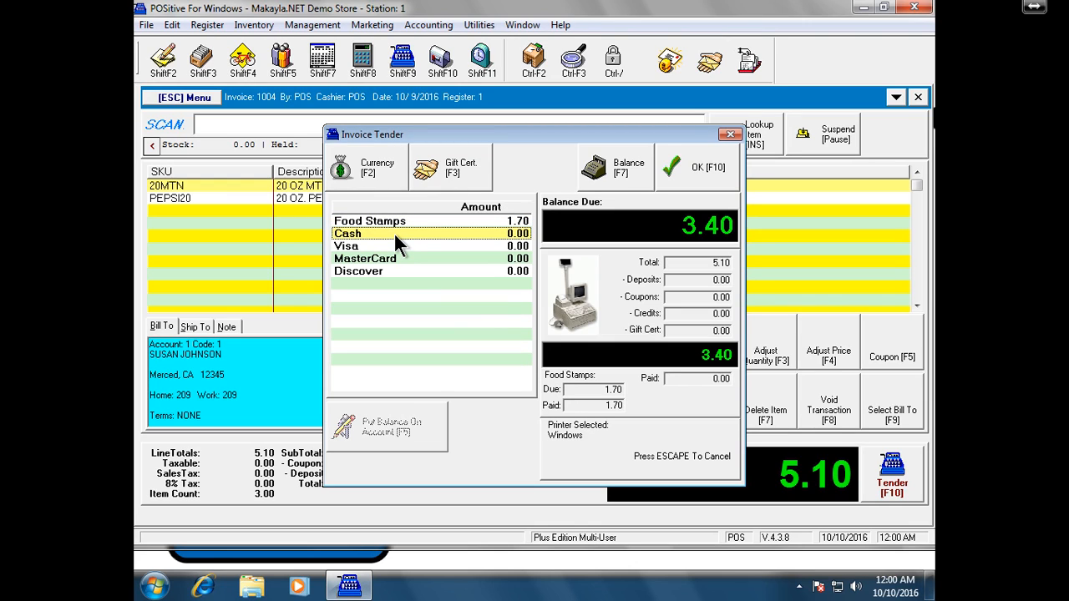
pyautogui.press('F7')
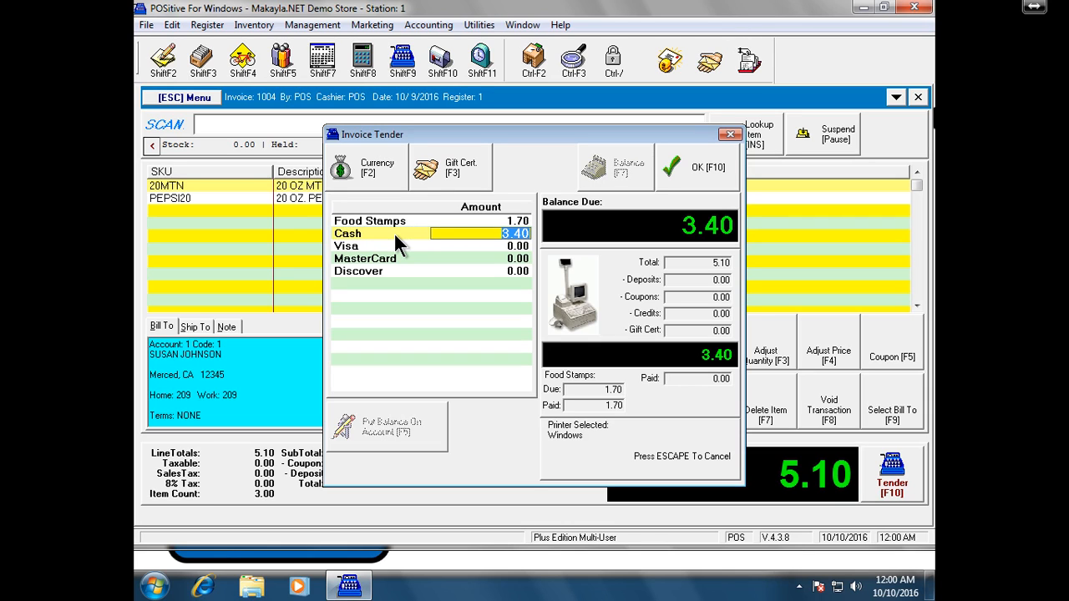
pyautogui.press('Return')
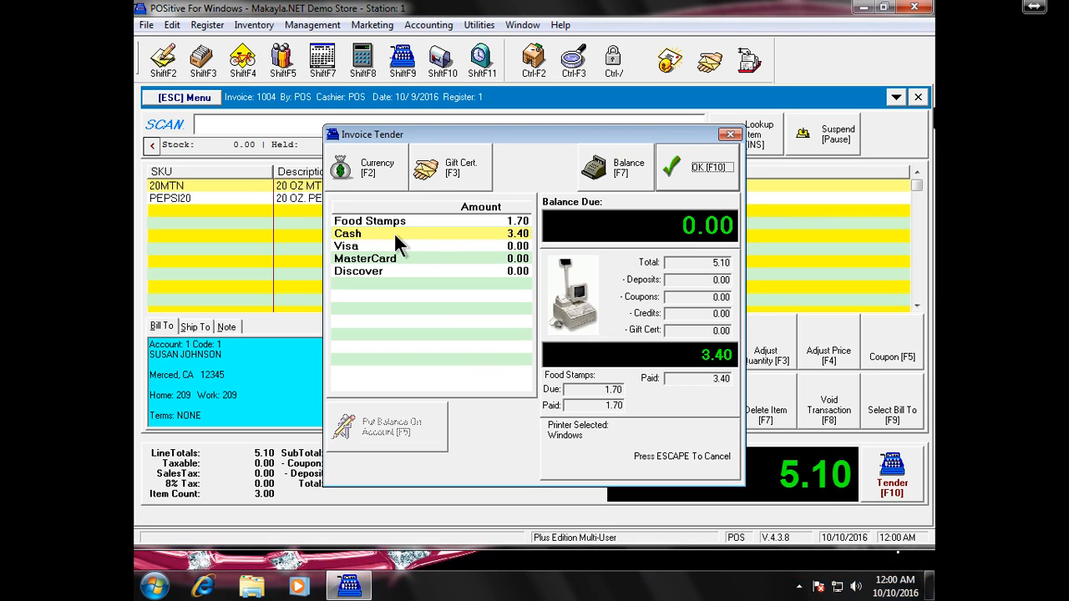
pyautogui.press('F10')
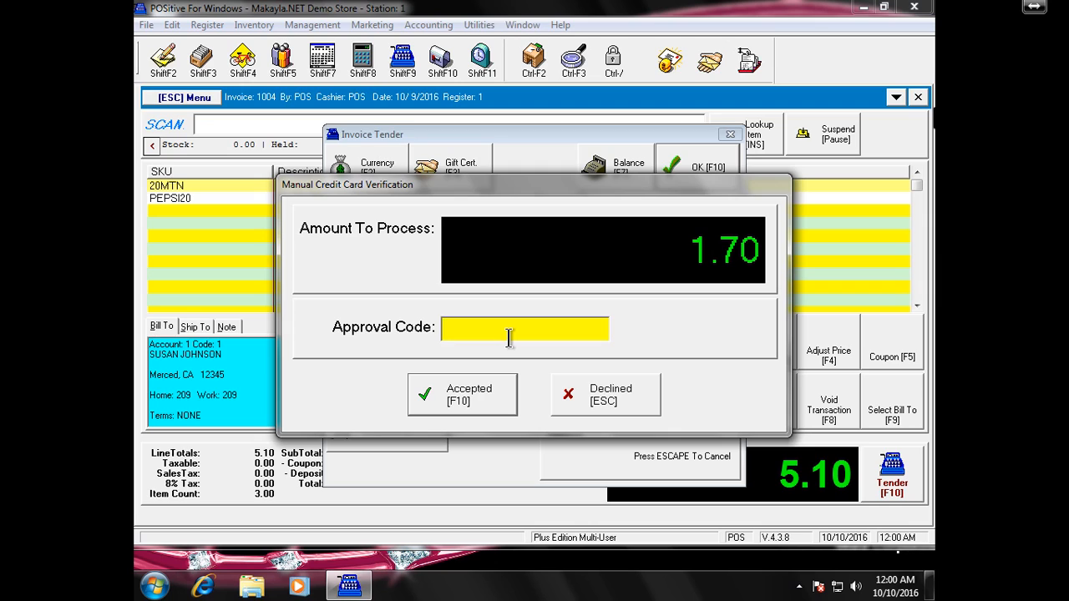
pyautogui.write('909192')
# - Accept the card approval, acknowledge the backorder order notice, and reprint the finalized invoice
pyautogui.click(486, 390)
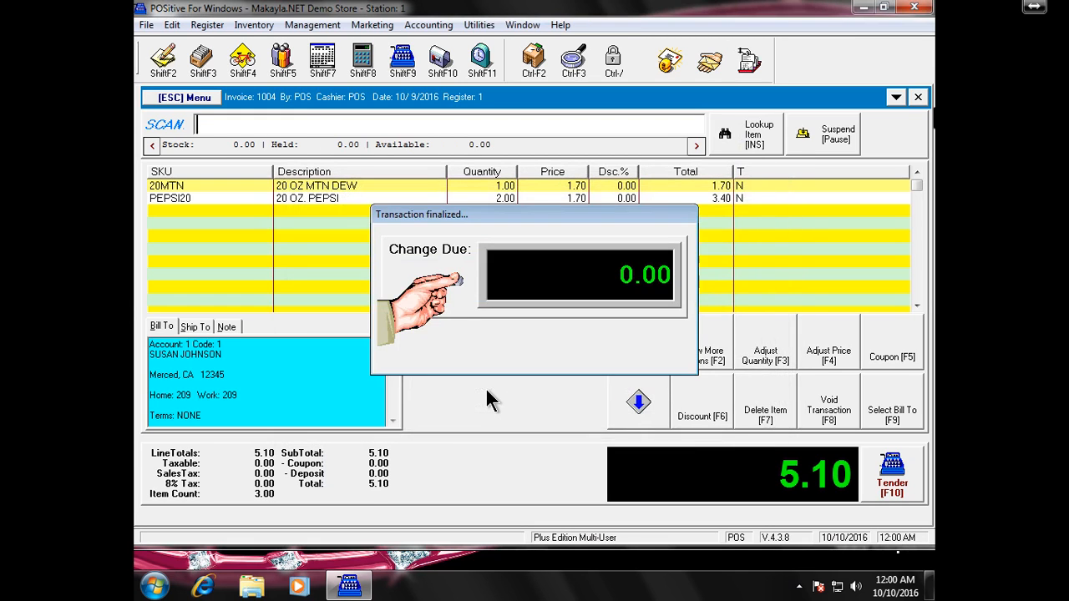
pyautogui.click(537, 336)
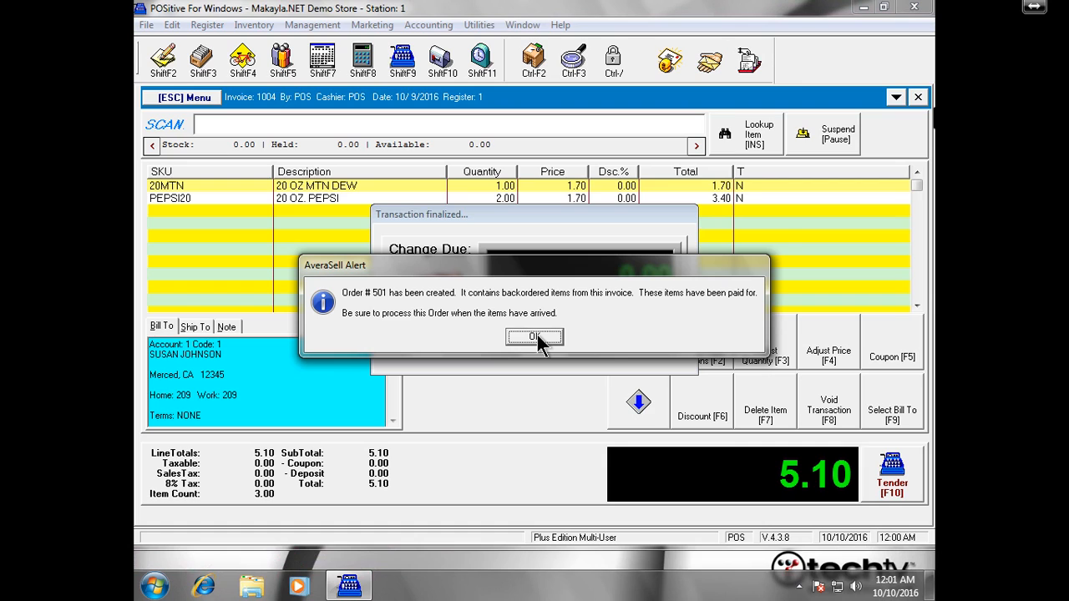
pyautogui.click(534, 336)
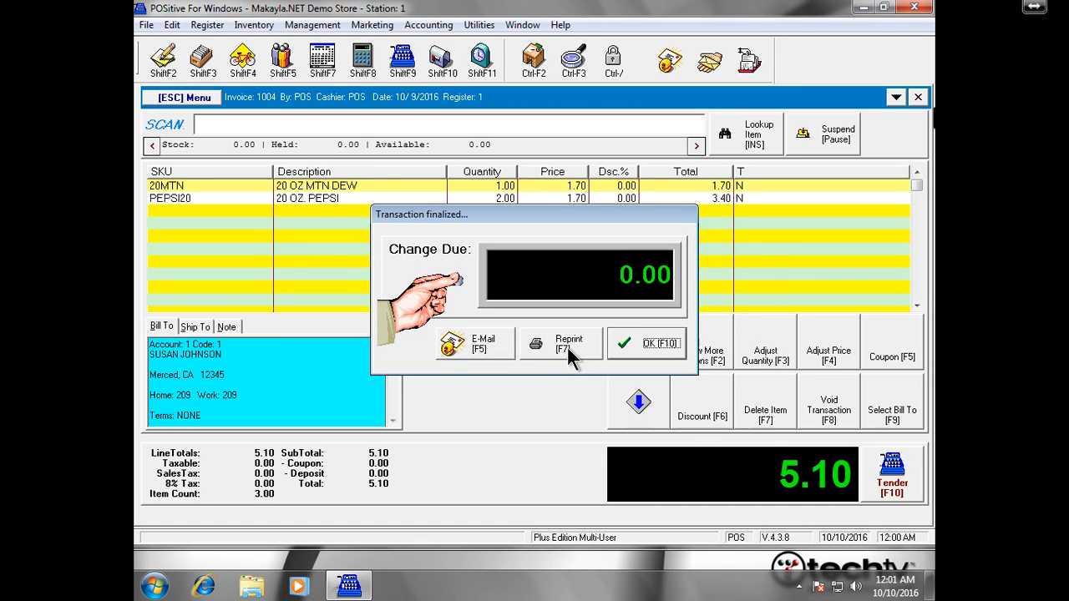
pyautogui.click(567, 347)
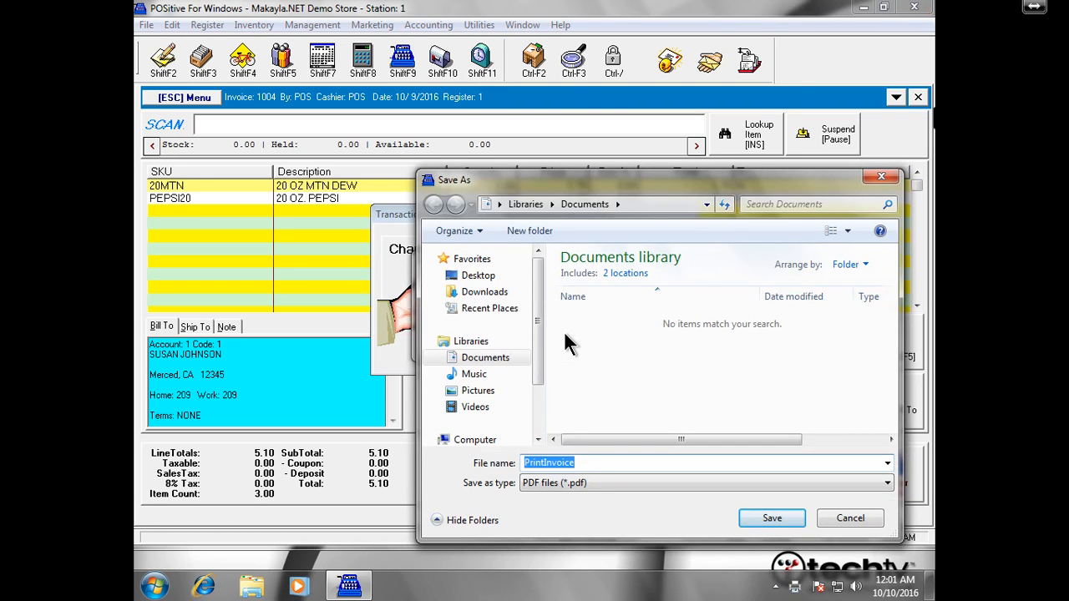
# - Save the reprint as the PrintInvoice PDF on the desktop, close the invoice, and minimize AveraSell
pyautogui.click(504, 275)
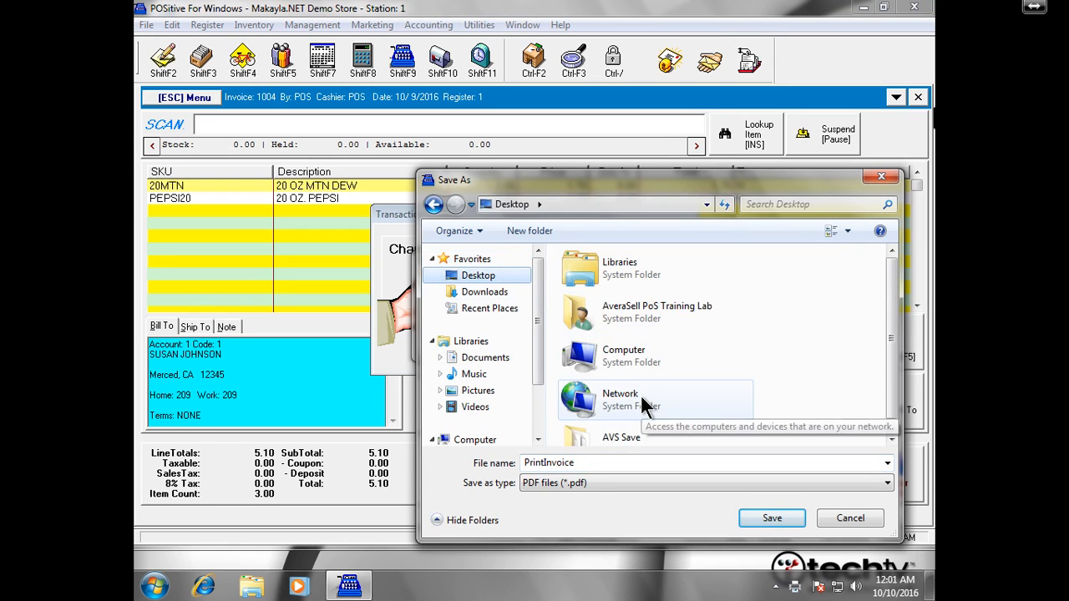
pyautogui.click(762, 520)
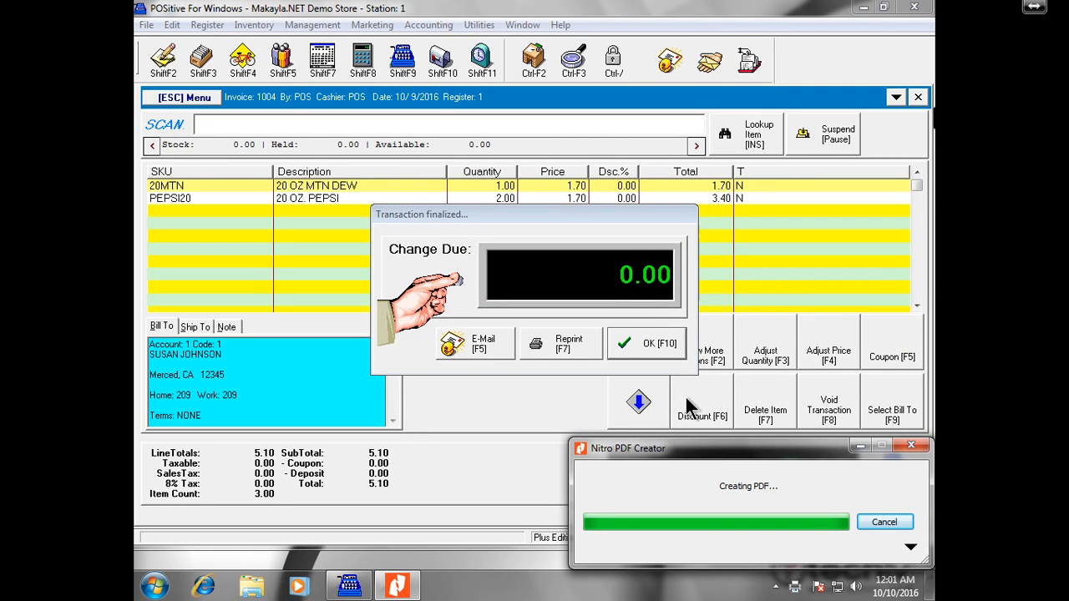
pyautogui.click(641, 342)
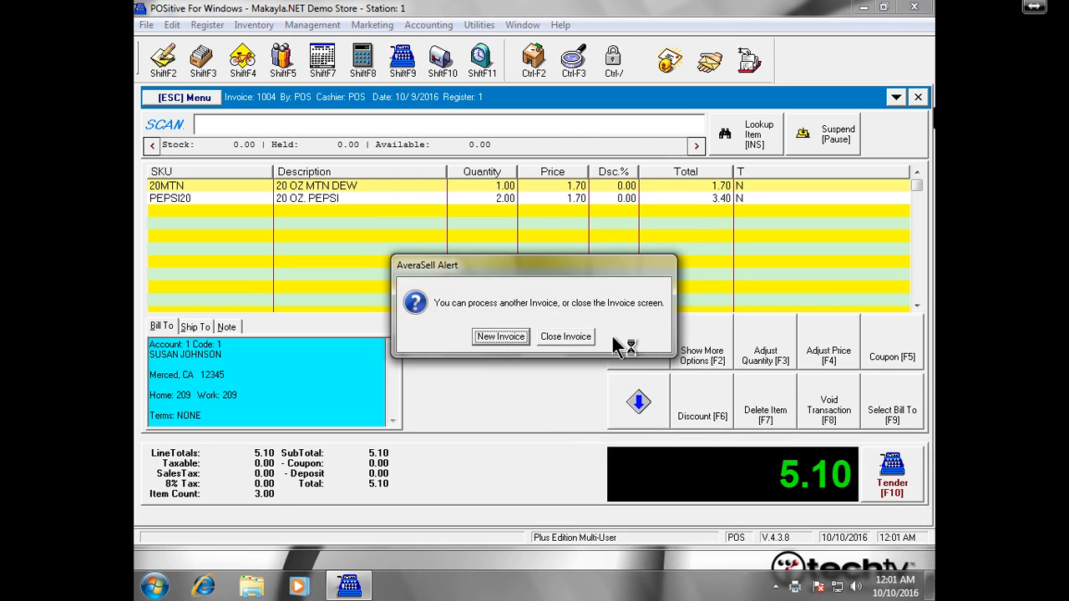
pyautogui.click(567, 337)
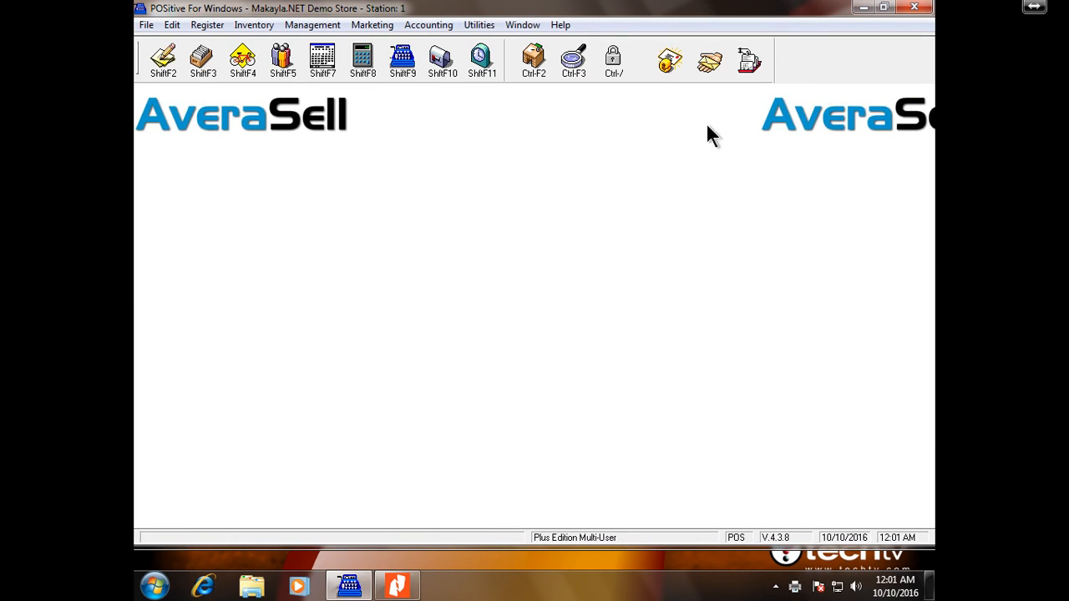
pyautogui.click(863, 7)
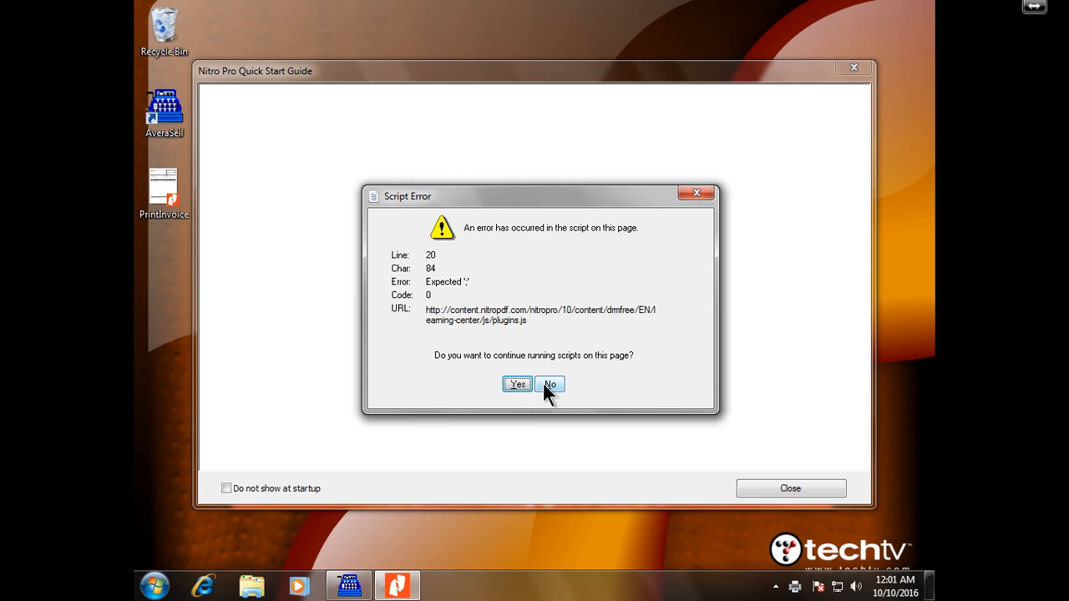
# - Dismiss both script errors, disable the Quick Start Guide at startup, and close it
pyautogui.click(518, 384)
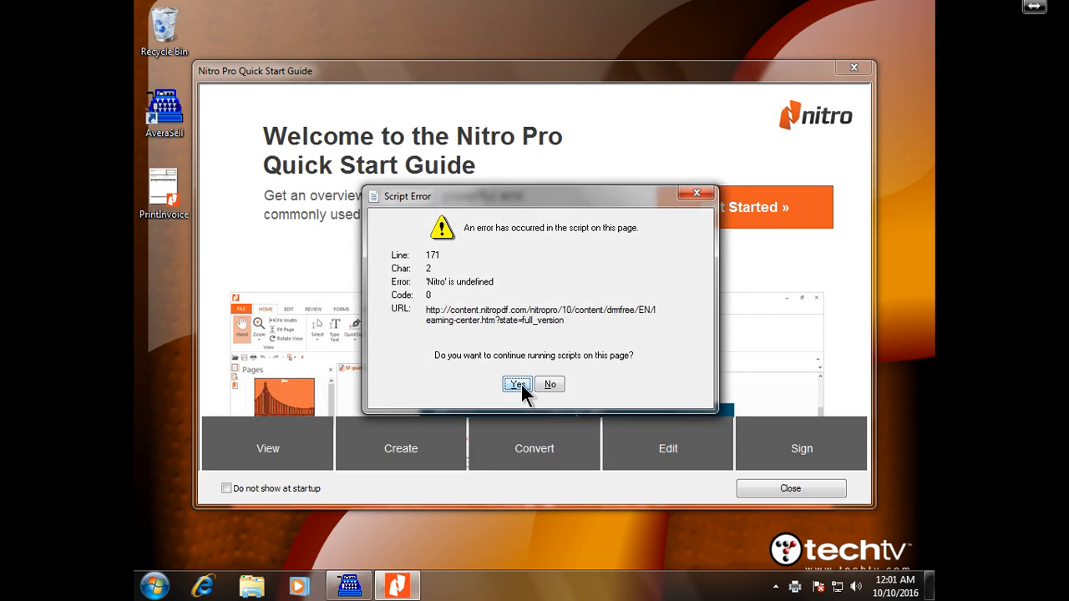
pyautogui.click(518, 384)
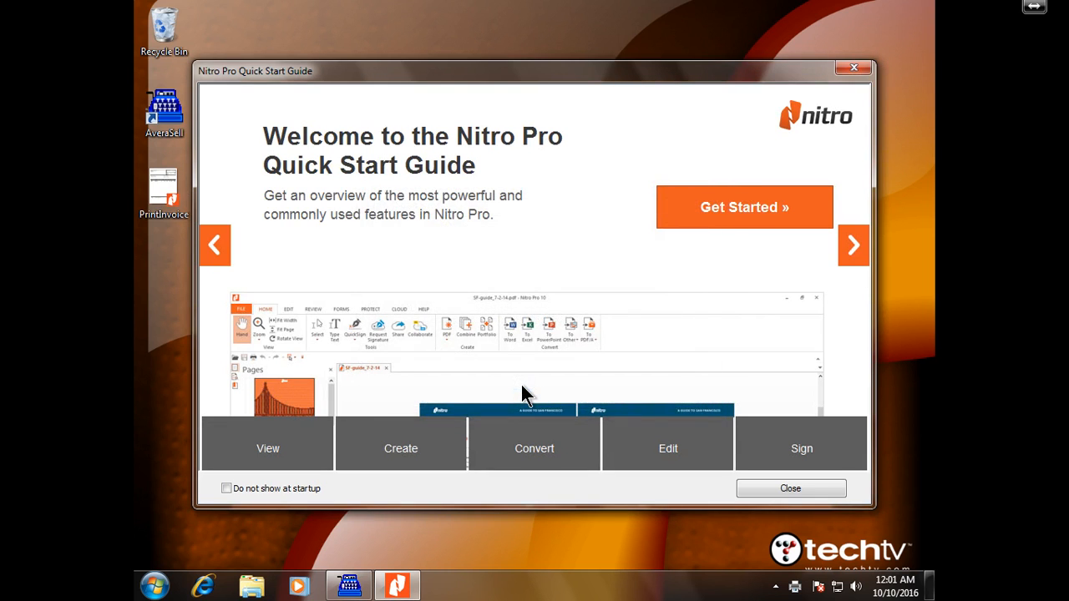
pyautogui.click(311, 492)
pyautogui.click(785, 490)
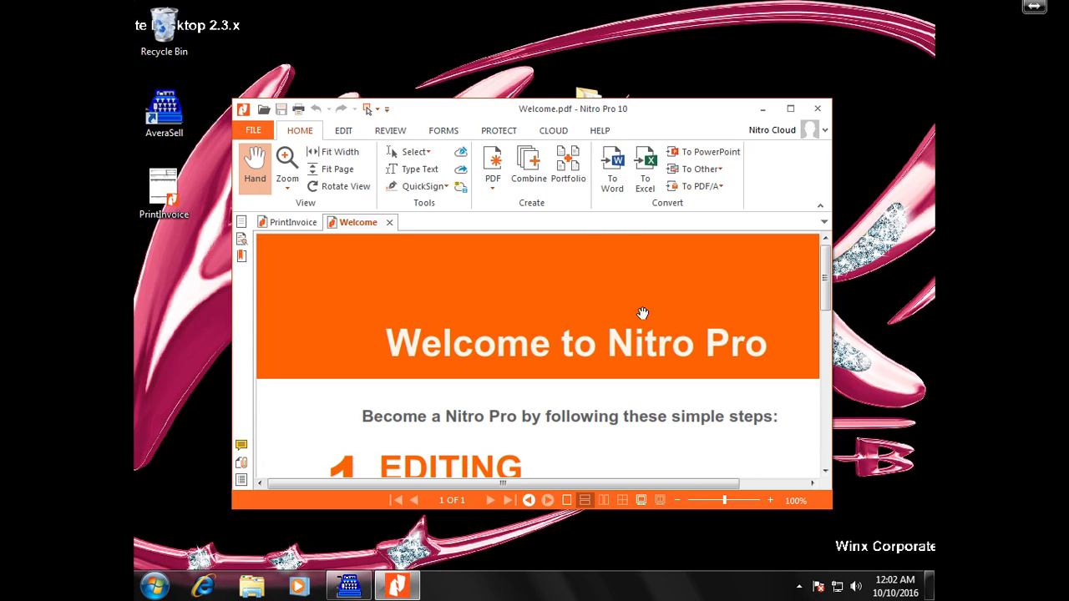
# - Maximize Nitro Pro, close Welcome, review PrintInvoice down to the 5.10 total, then exit
pyautogui.doubleClick(518, 109)
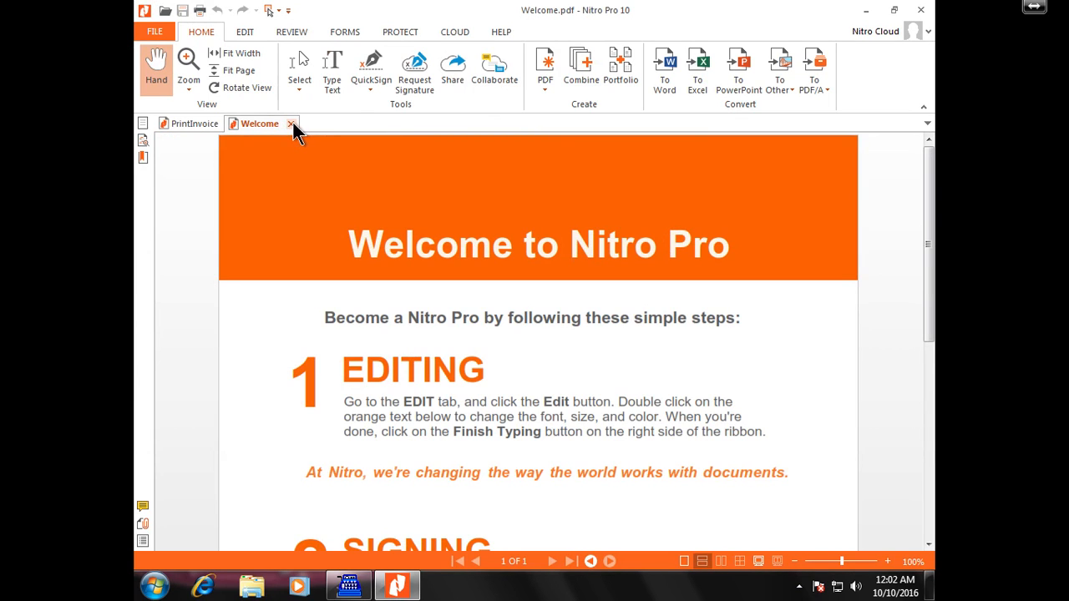
pyautogui.click(290, 125)
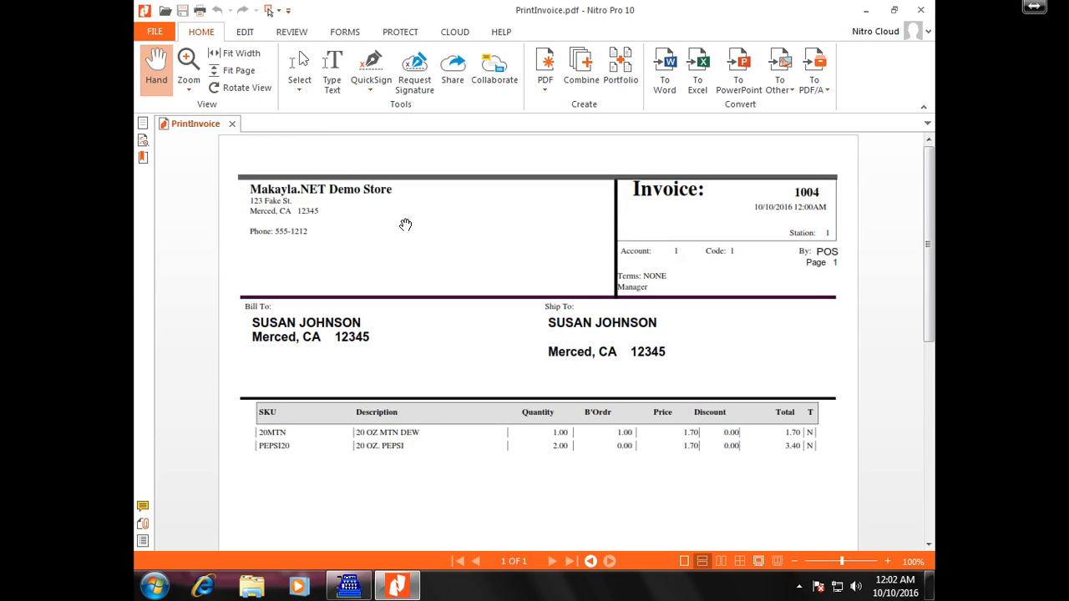
pyautogui.scroll(-3, 405, 225)
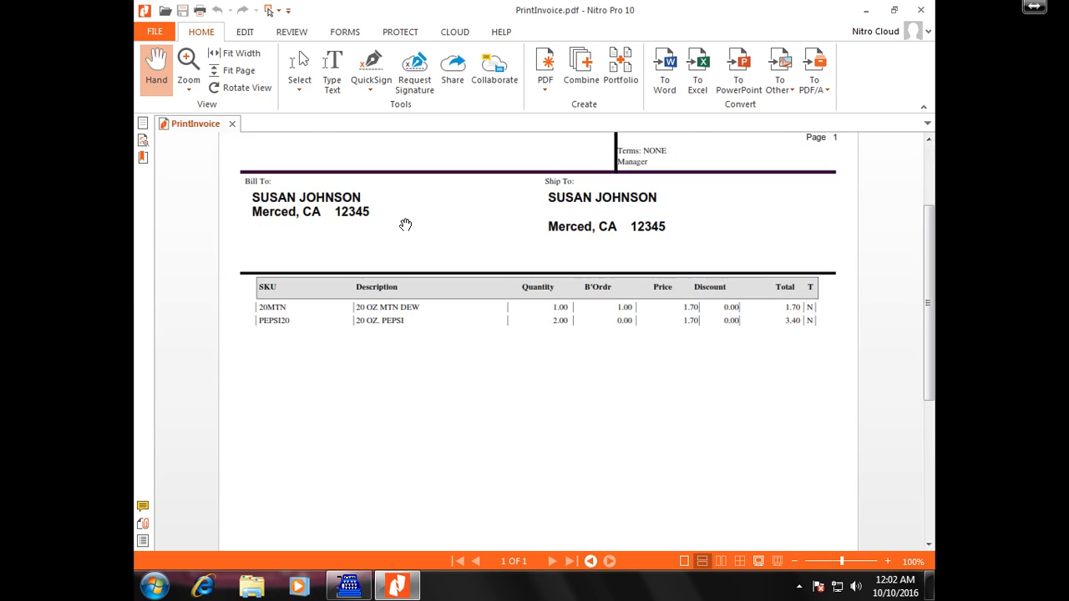
pyautogui.scroll(-5, 405, 224)
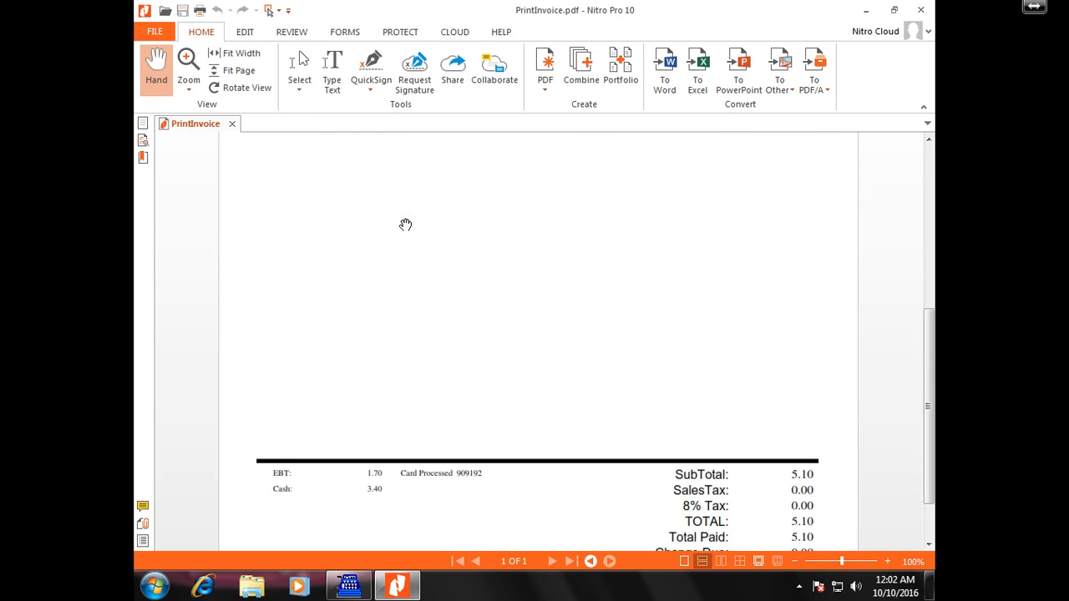
pyautogui.scroll(-2, 405, 224)
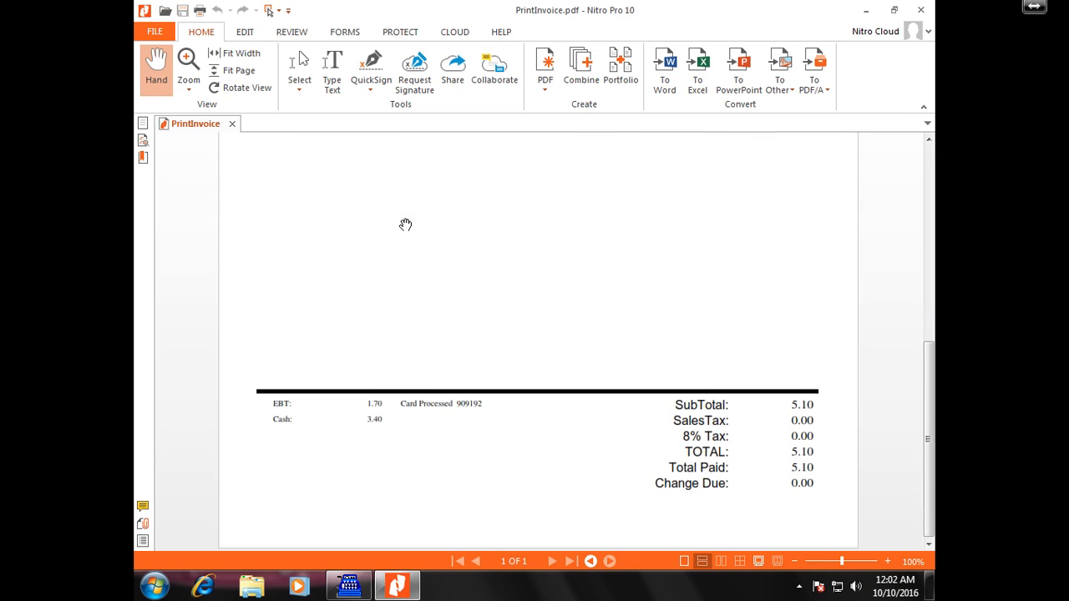
pyautogui.hotkey('alt', 'F4')
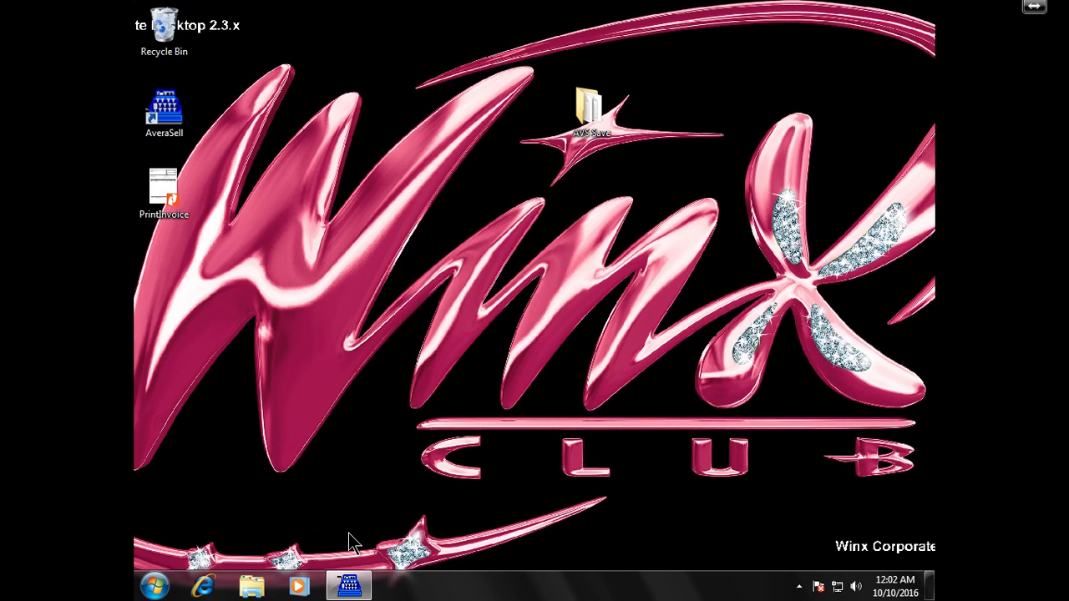
# - Restore AveraSell and choose Prepare Order List from the Inventory menu
pyautogui.moveTo(349, 585)
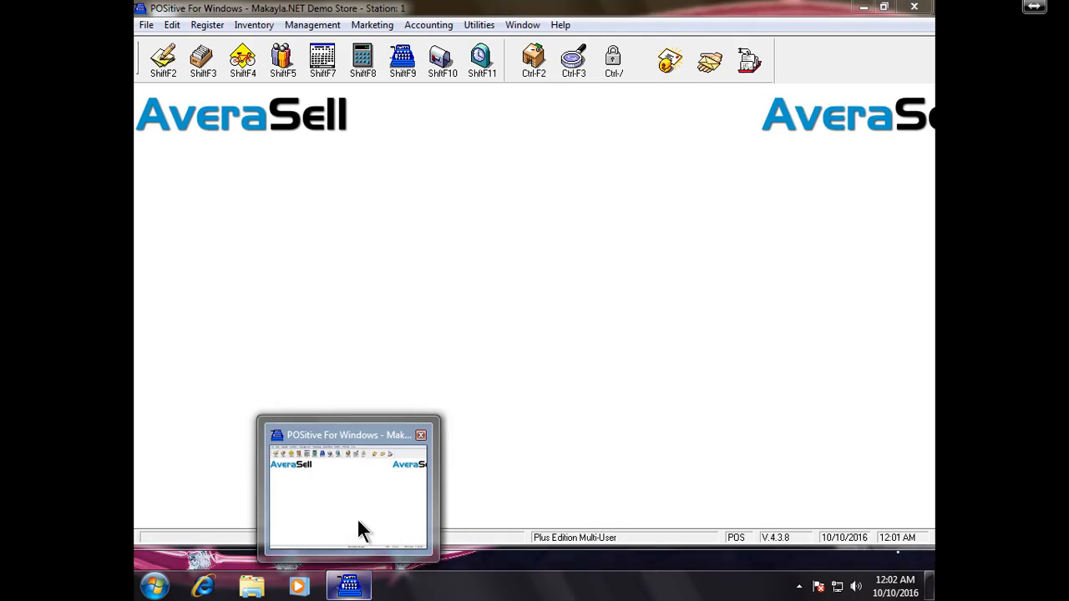
pyautogui.click(357, 522)
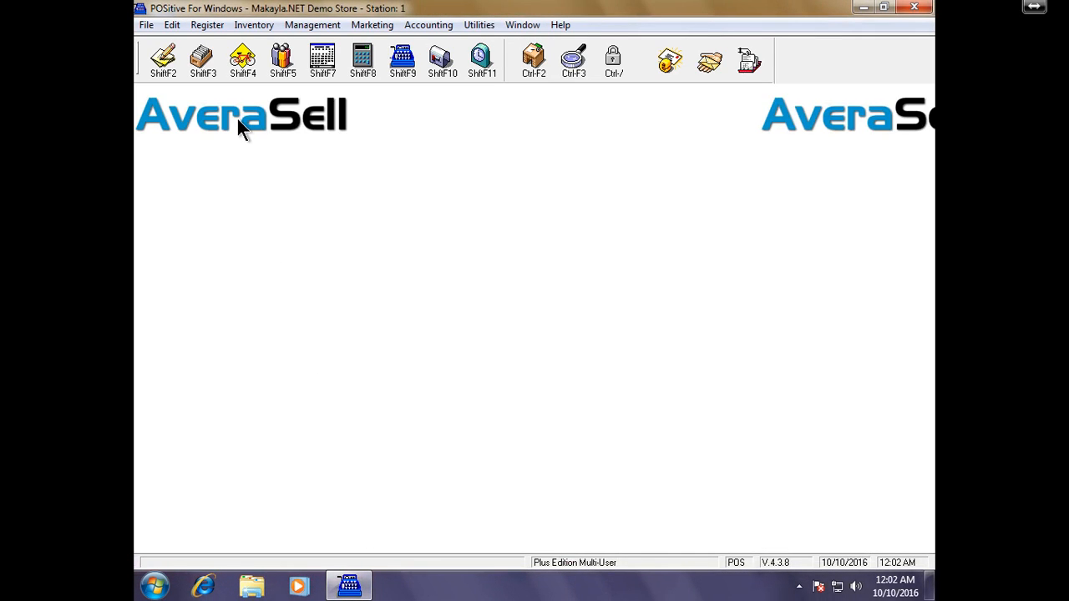
pyautogui.click(260, 27)
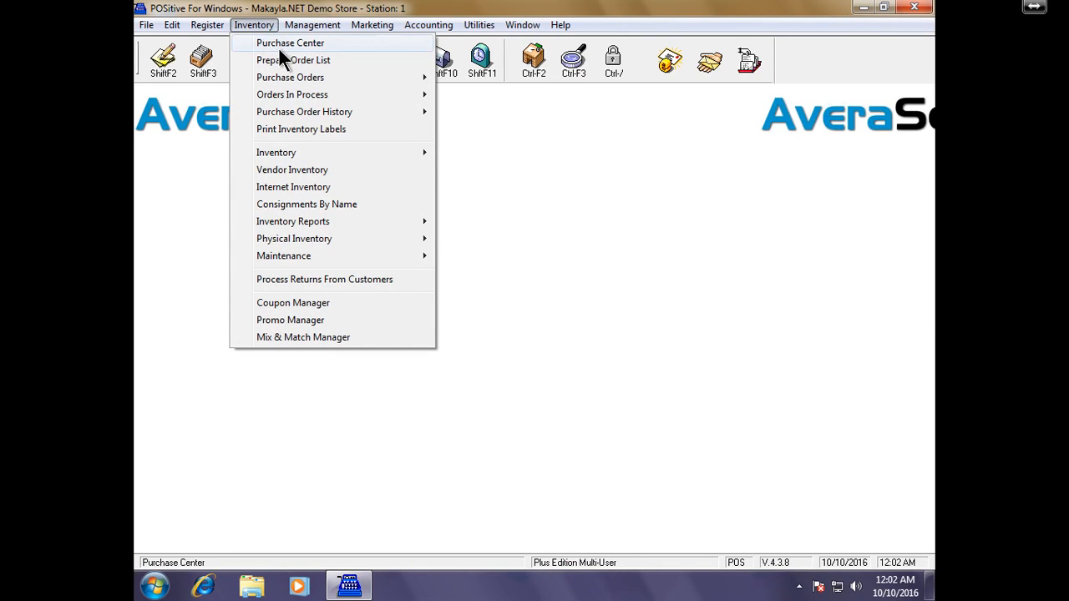
pyautogui.click(284, 60)
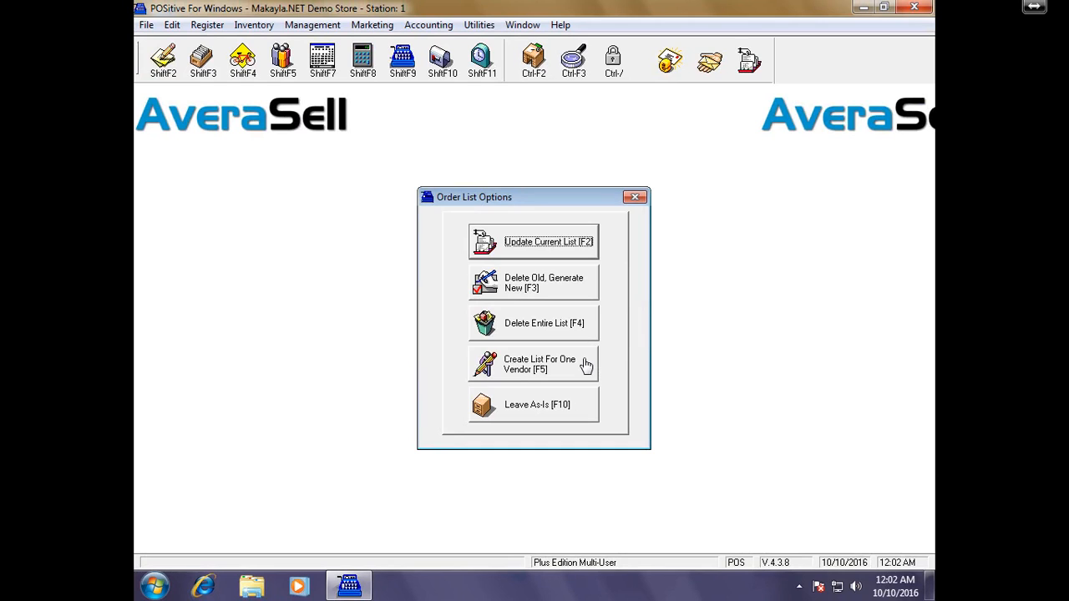
# - Replace the order list with a new one for vendor PEPSI CORP and add an item line
pyautogui.click(582, 356)
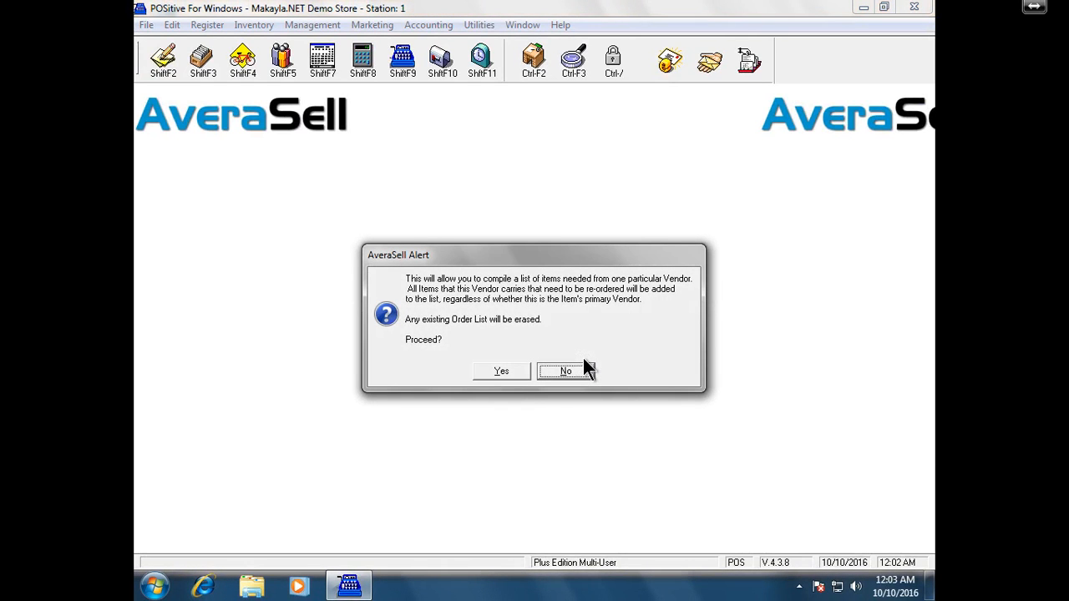
pyautogui.click(519, 372)
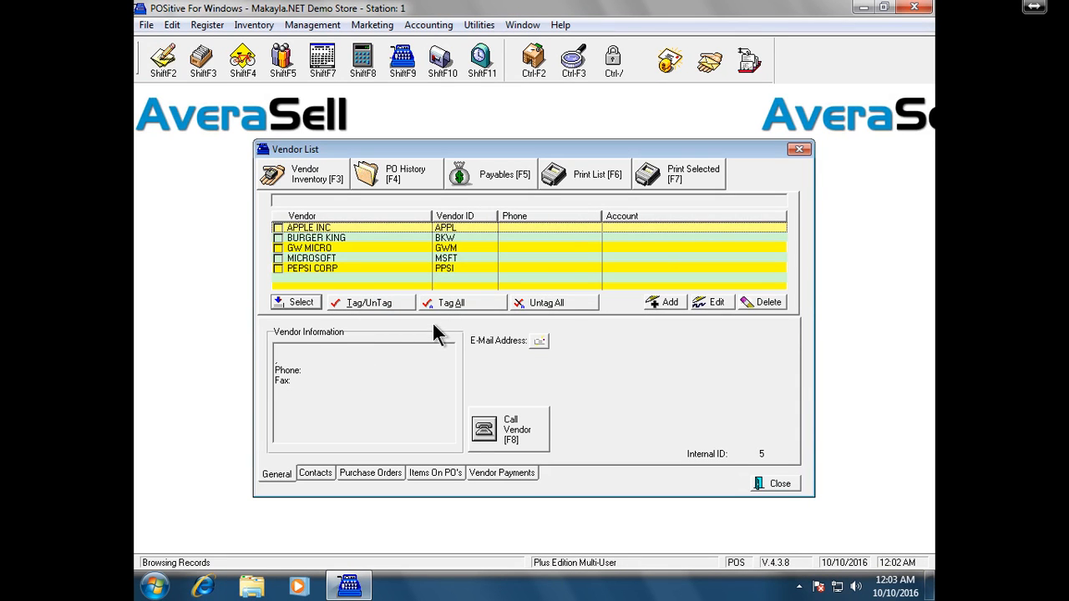
pyautogui.click(321, 267)
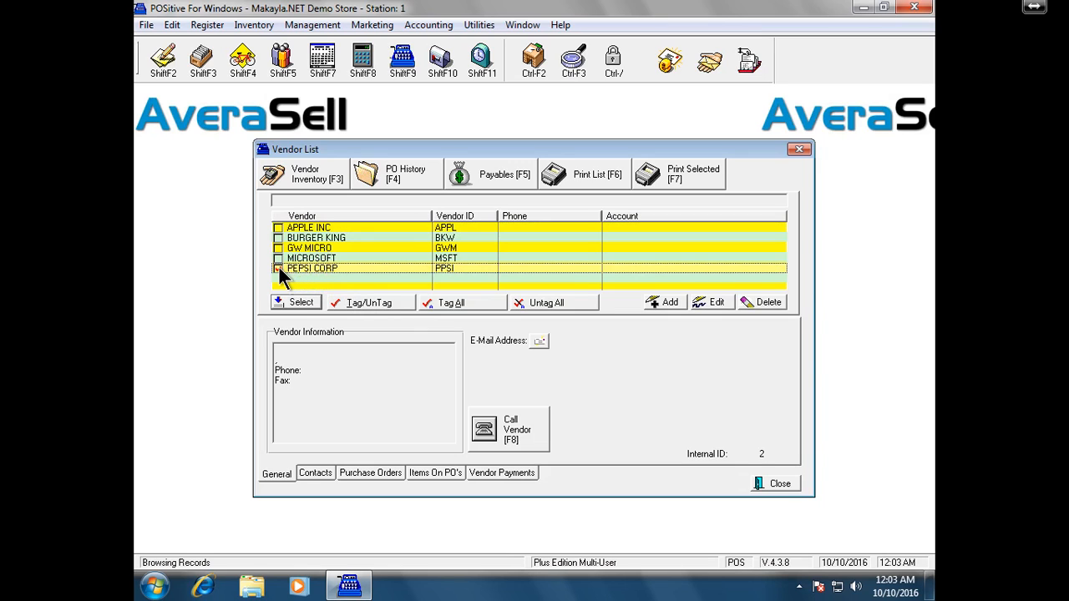
pyautogui.click(299, 302)
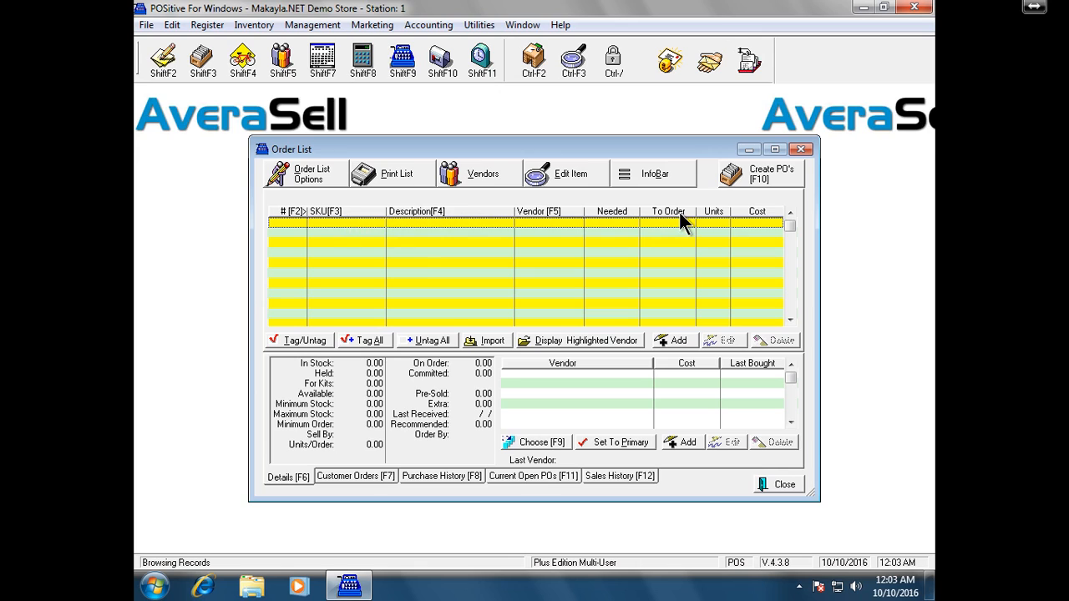
pyautogui.click(672, 342)
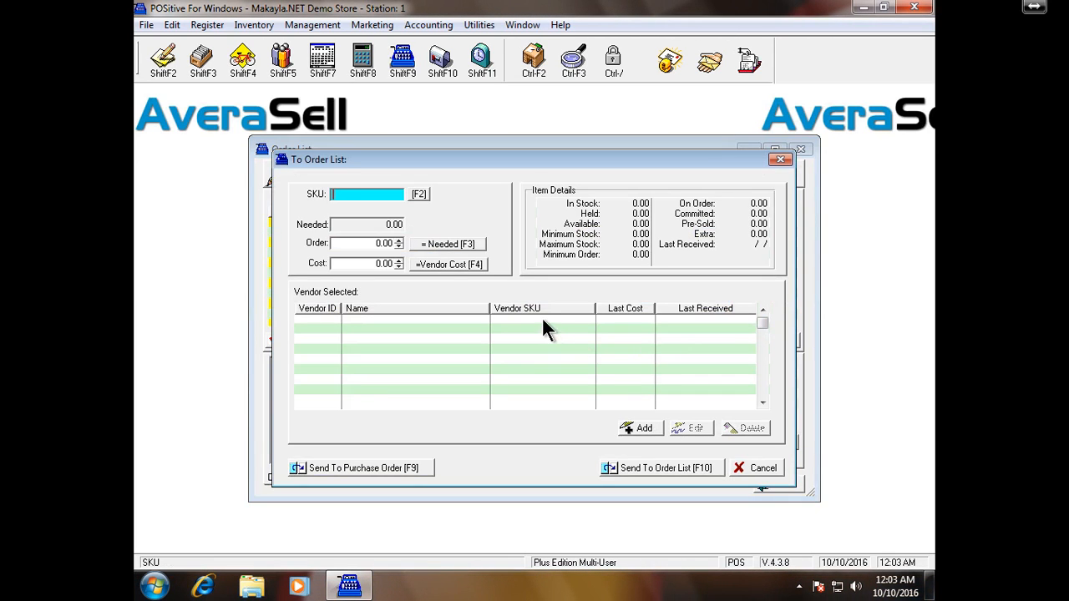
# - Fill the order line with SKU 20MTN, 20 OZ MTN DEW, via the inventory lookup
pyautogui.click(426, 196)
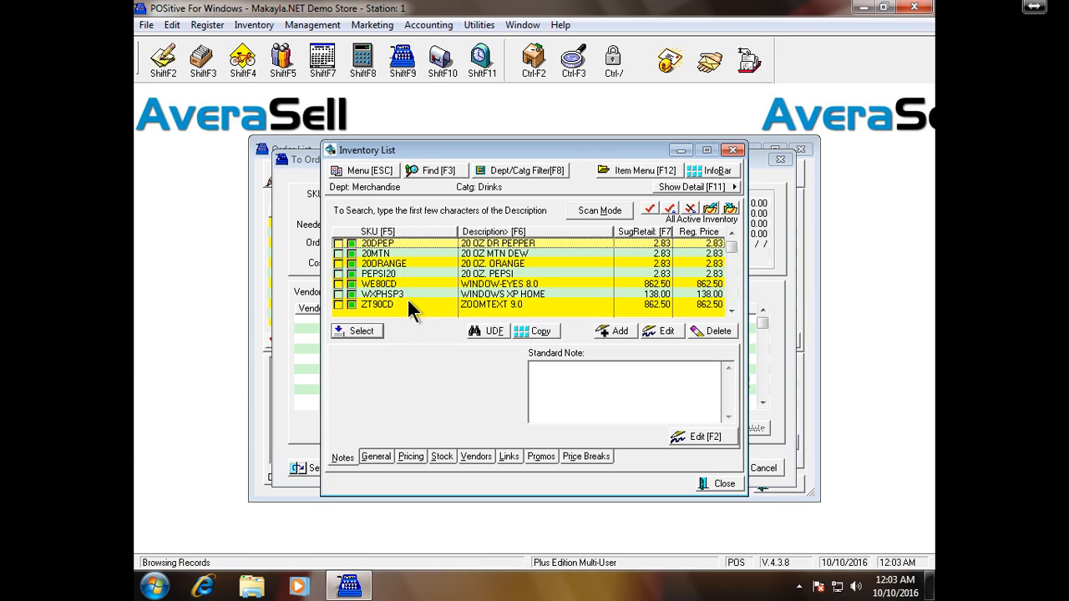
pyautogui.click(411, 248)
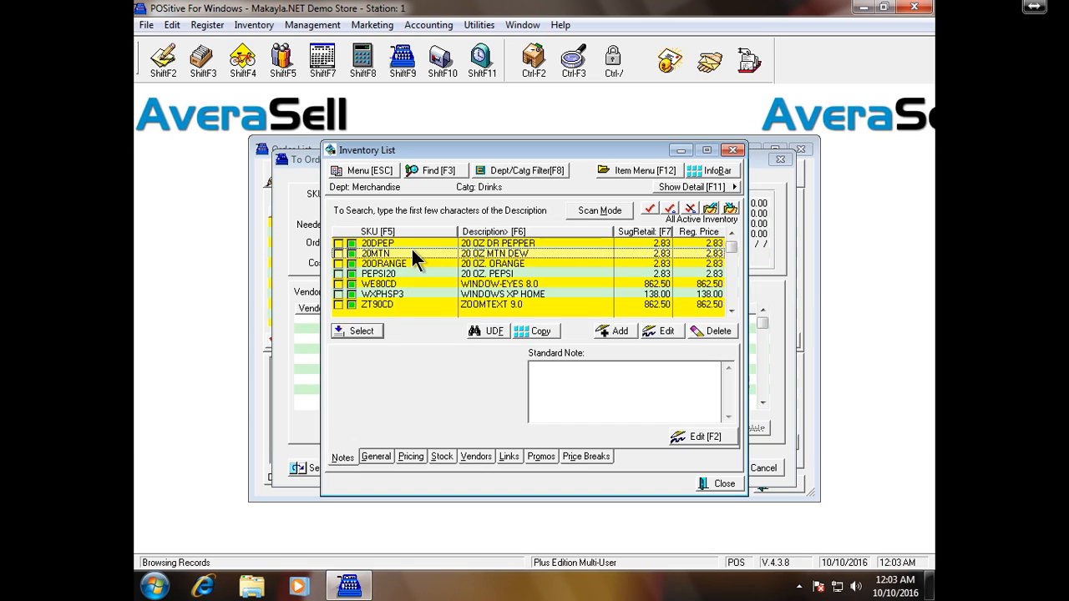
pyautogui.click(354, 332)
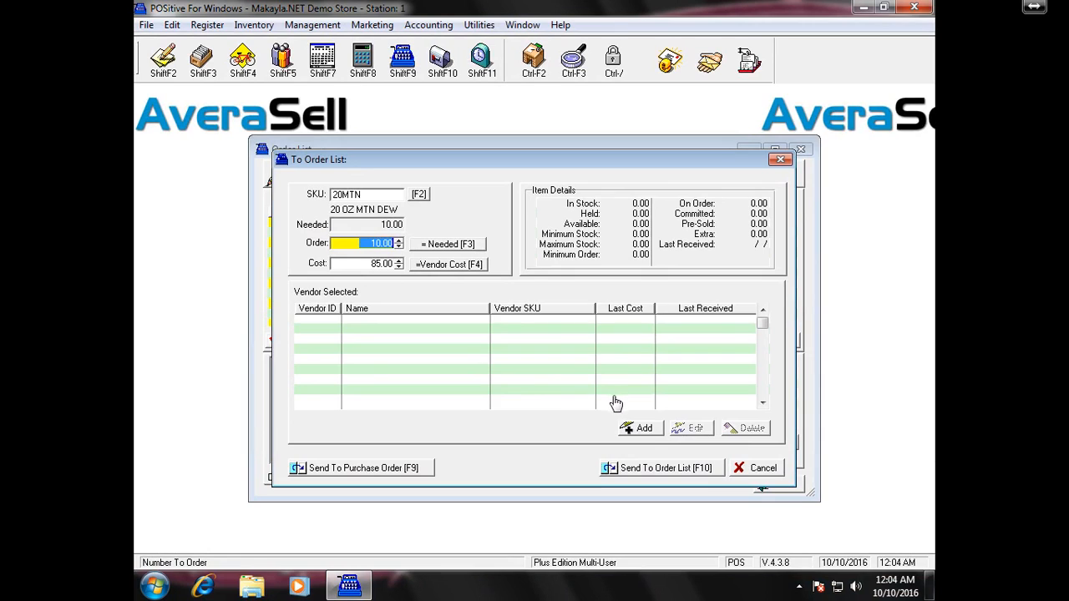
# - Add PEPSI CORP as the vendor for 20 OZ MTN DEW at 85.00 cost
pyautogui.click(649, 428)
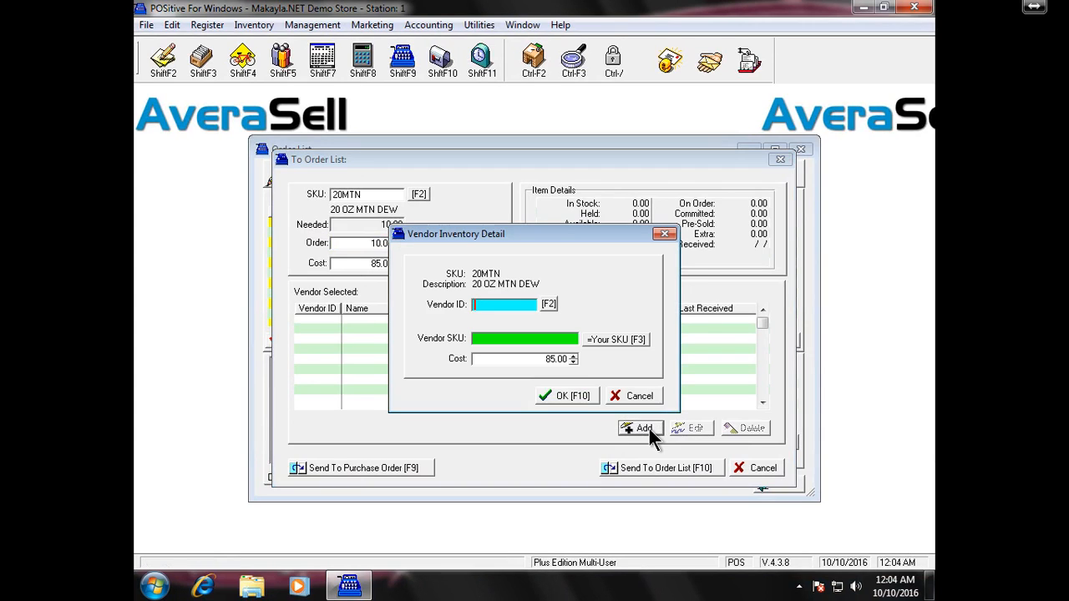
pyautogui.click(550, 304)
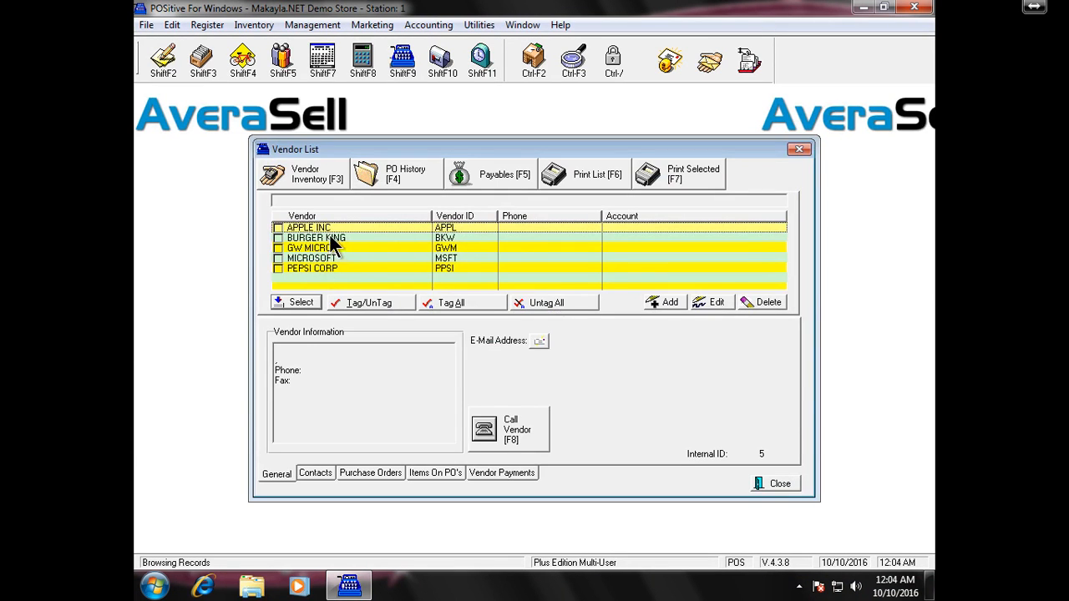
pyautogui.click(334, 268)
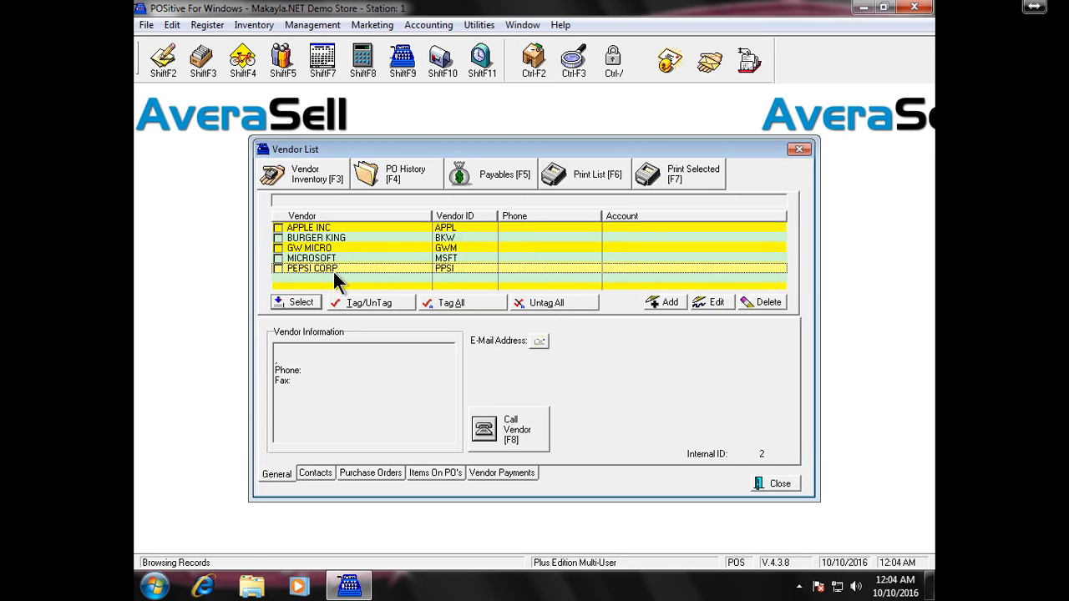
pyautogui.click(305, 302)
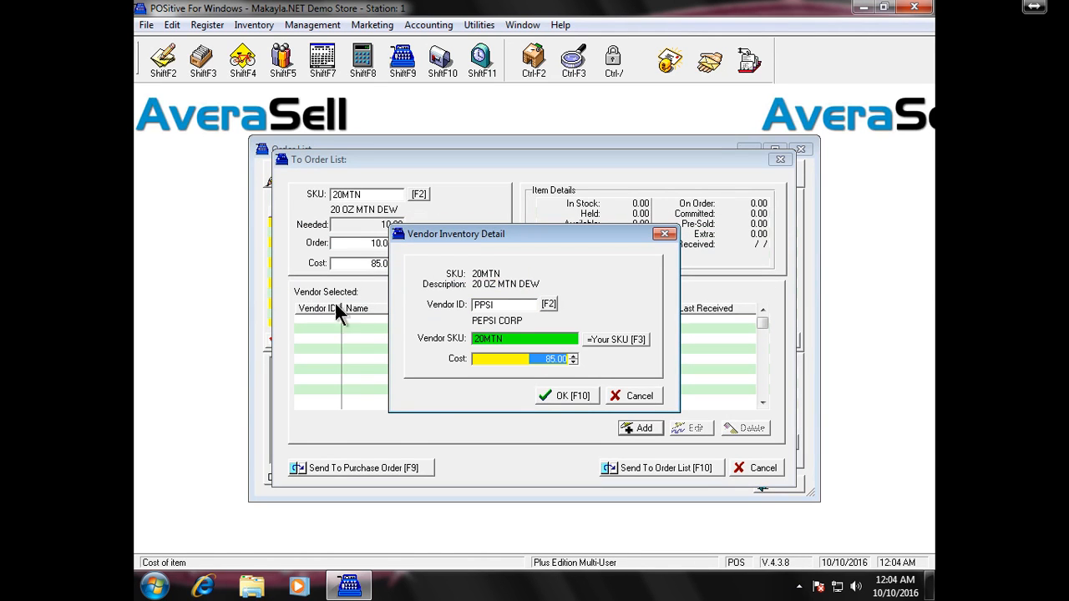
pyautogui.click(566, 395)
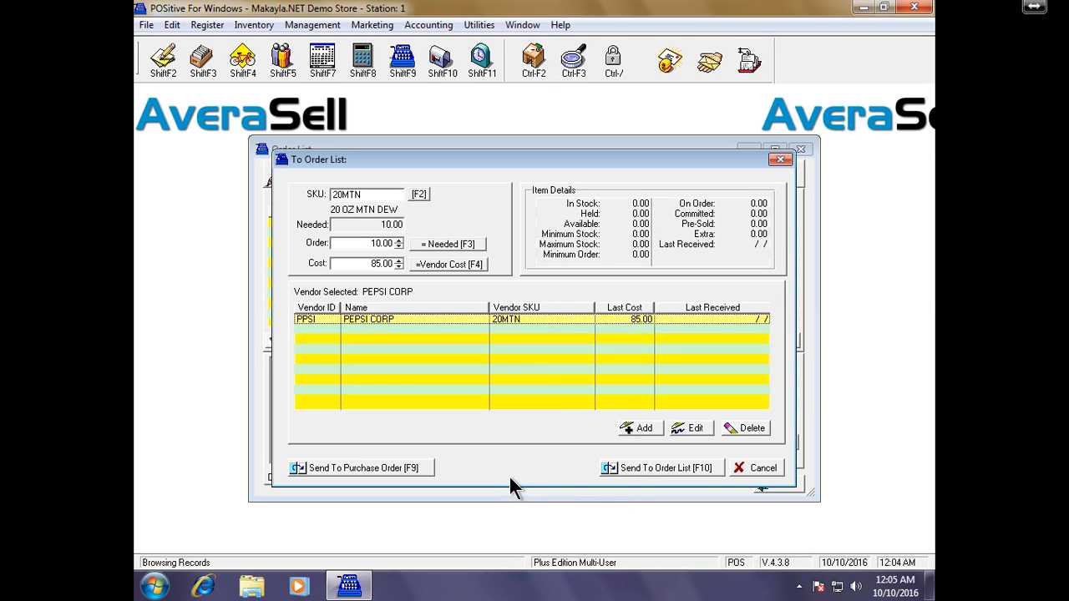
# - Send 20 OZ MTN DEW to a PEPSI CORP purchase order and close the Order List window
pyautogui.click(409, 474)
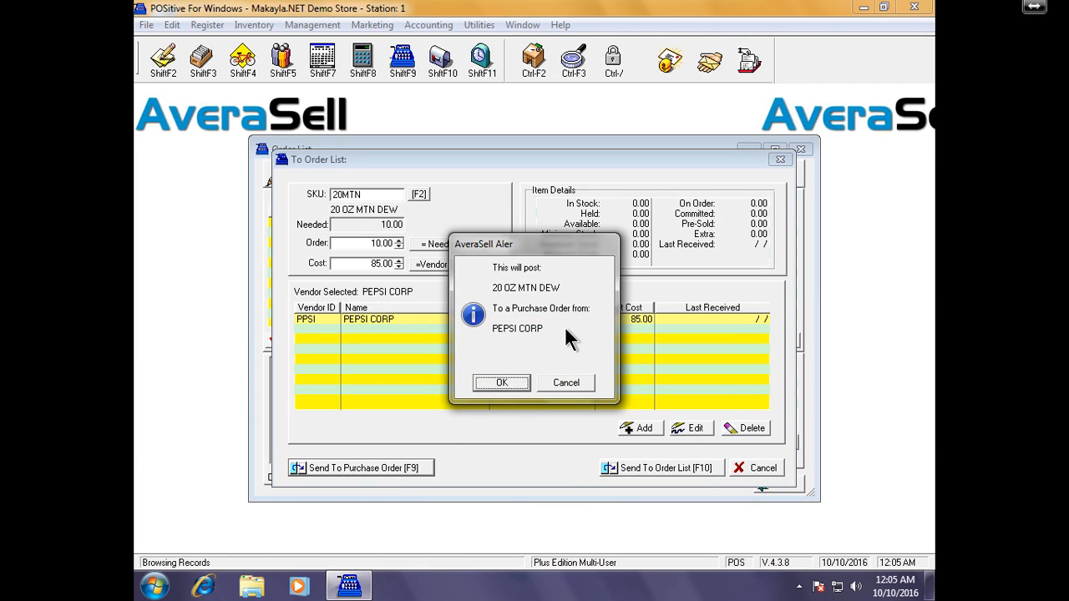
pyautogui.click(516, 384)
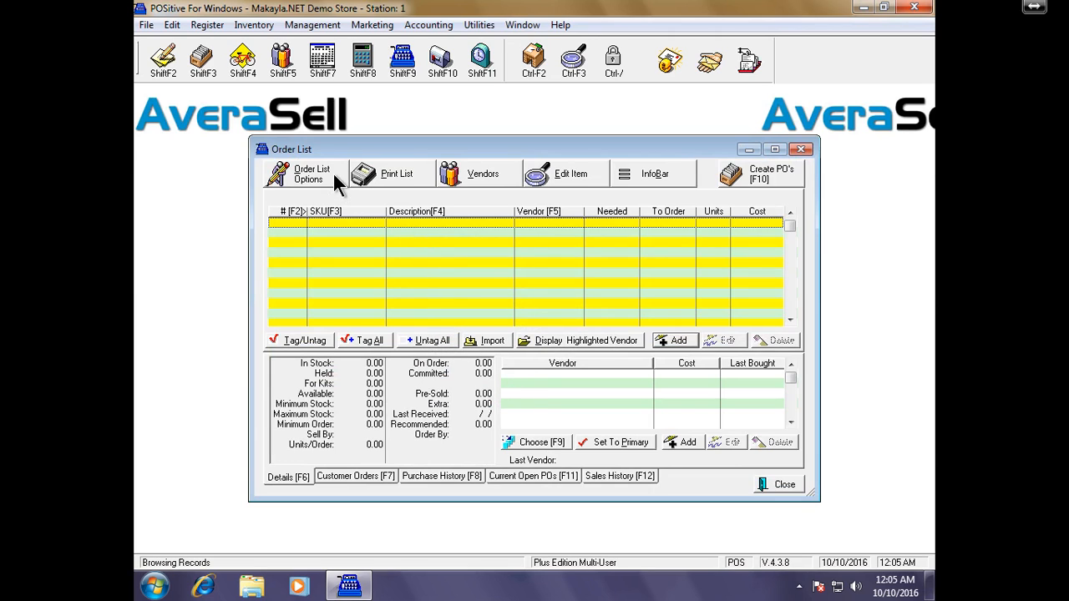
pyautogui.click(261, 149)
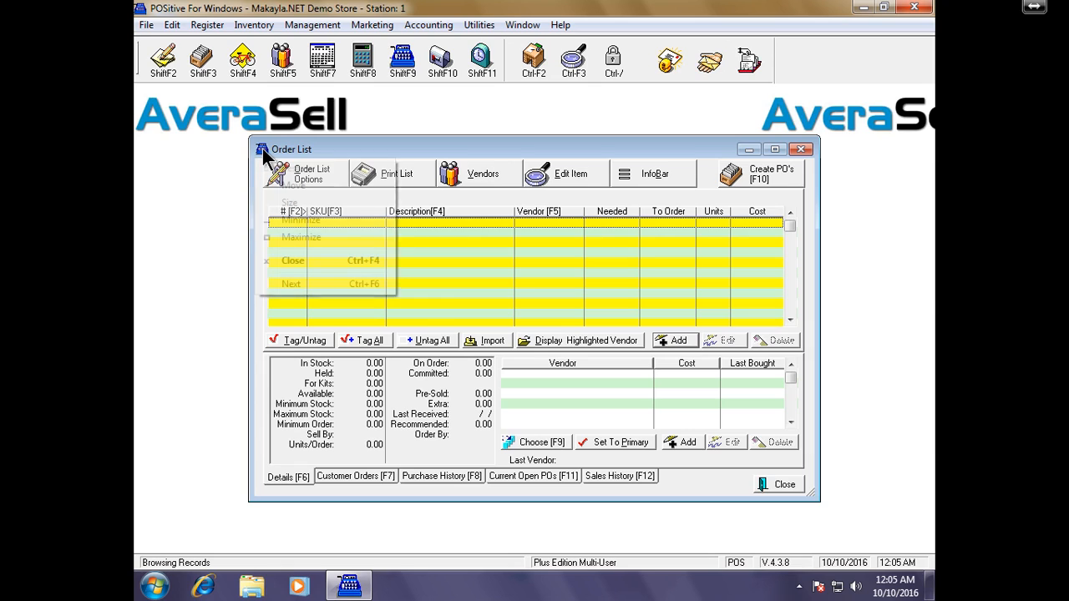
pyautogui.click(263, 150)
pyautogui.click(265, 149)
pyautogui.click(266, 148)
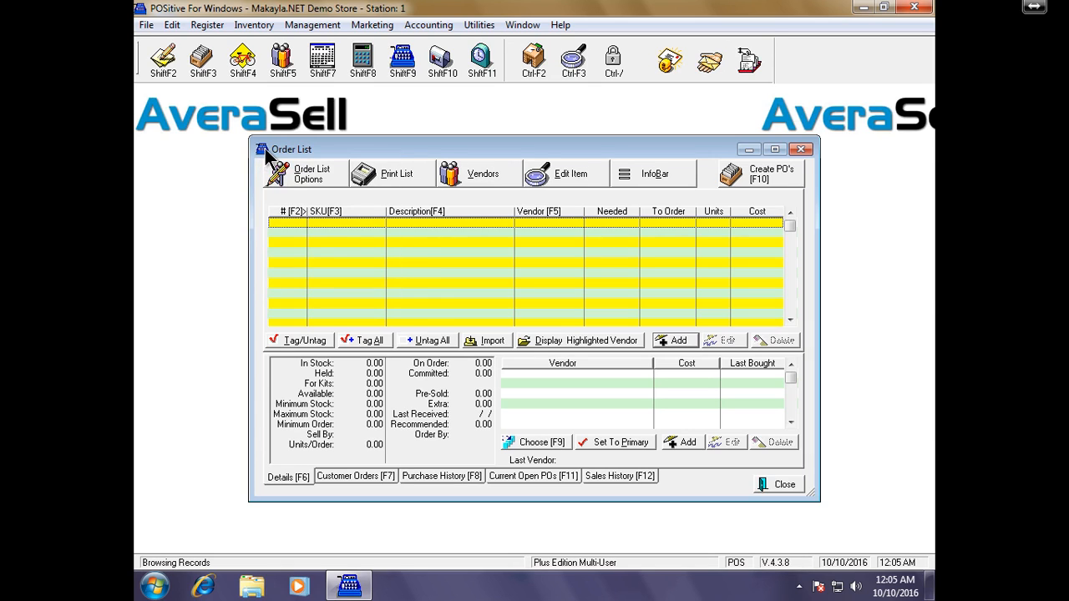
pyautogui.click(266, 150)
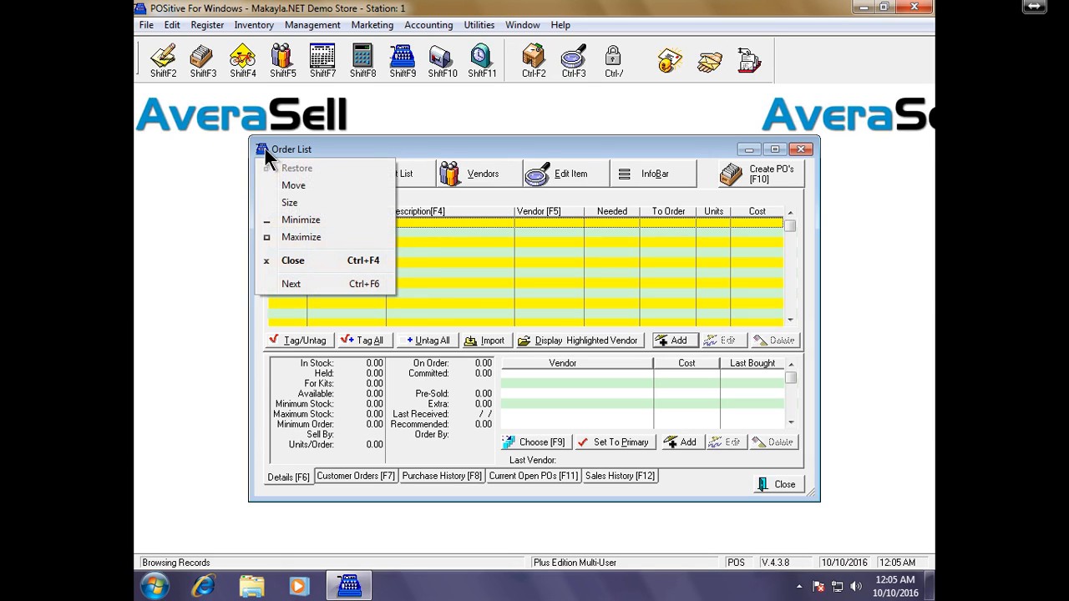
pyautogui.click(349, 267)
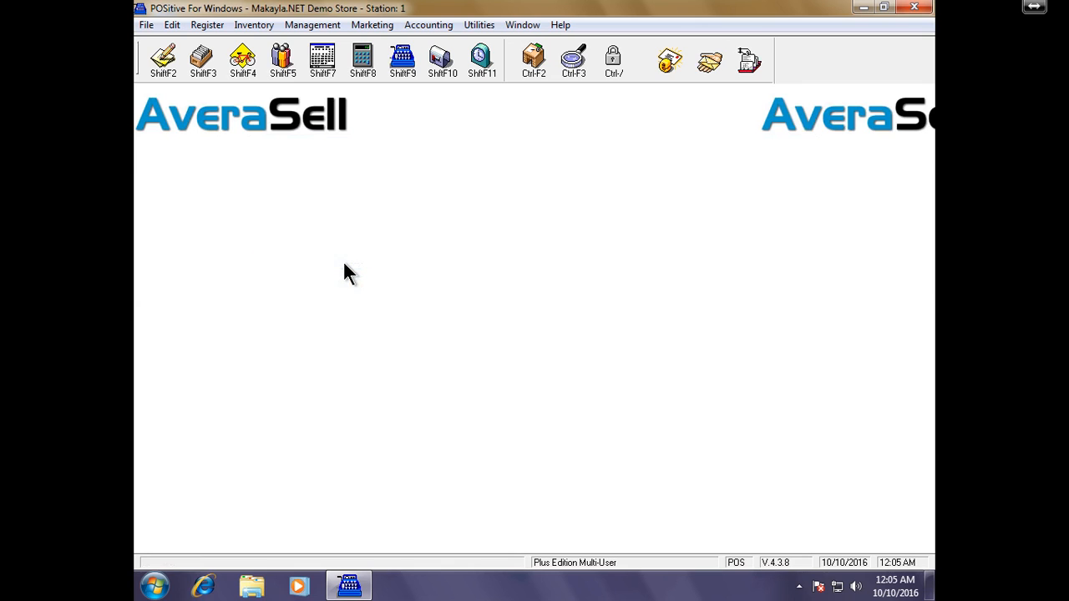
# - Open Place Purchase Orders and select PEPSI CORP's 850.00 order for 10 MTN DEW
pyautogui.click(256, 27)
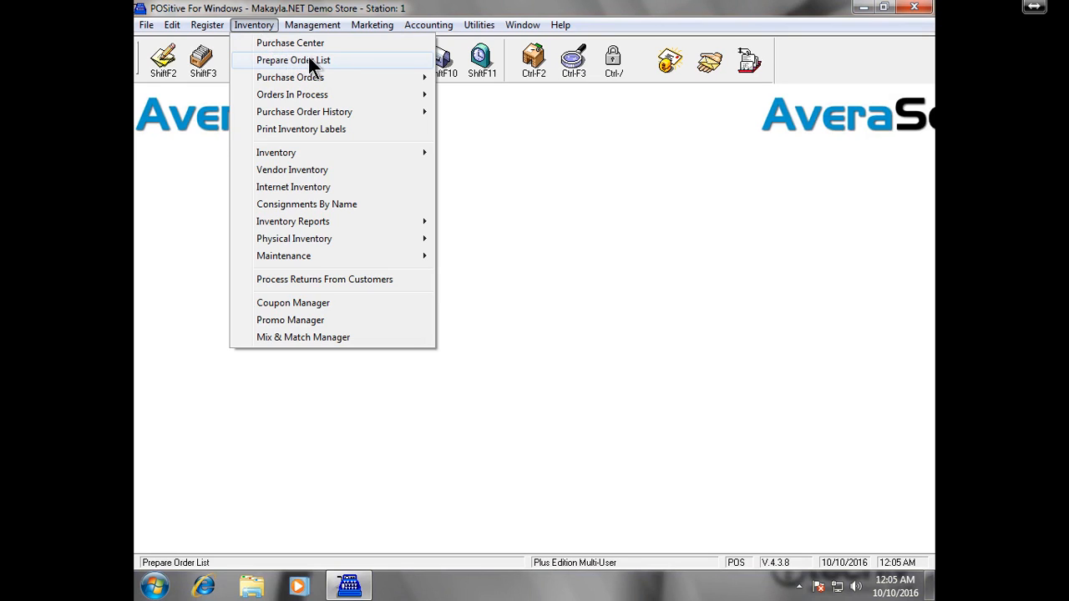
pyautogui.moveTo(339, 81)
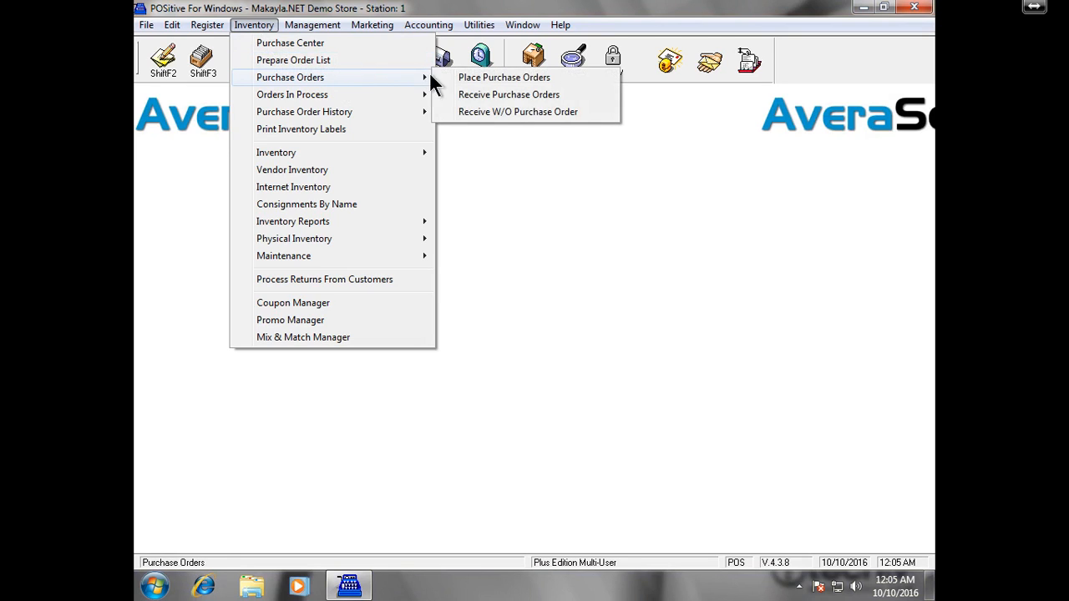
pyautogui.click(555, 89)
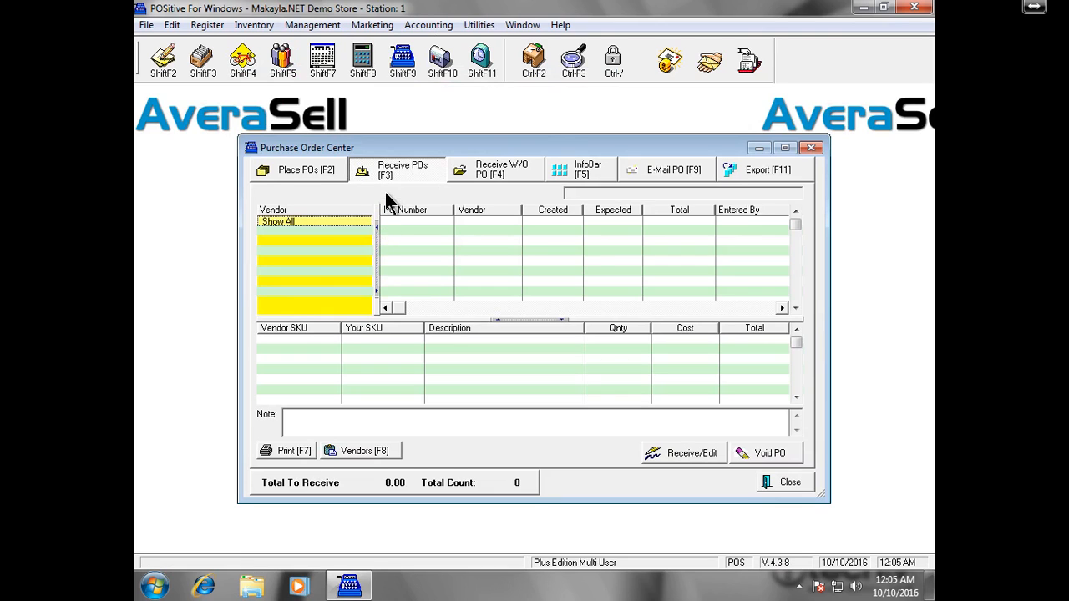
pyautogui.click(335, 171)
pyautogui.click(343, 233)
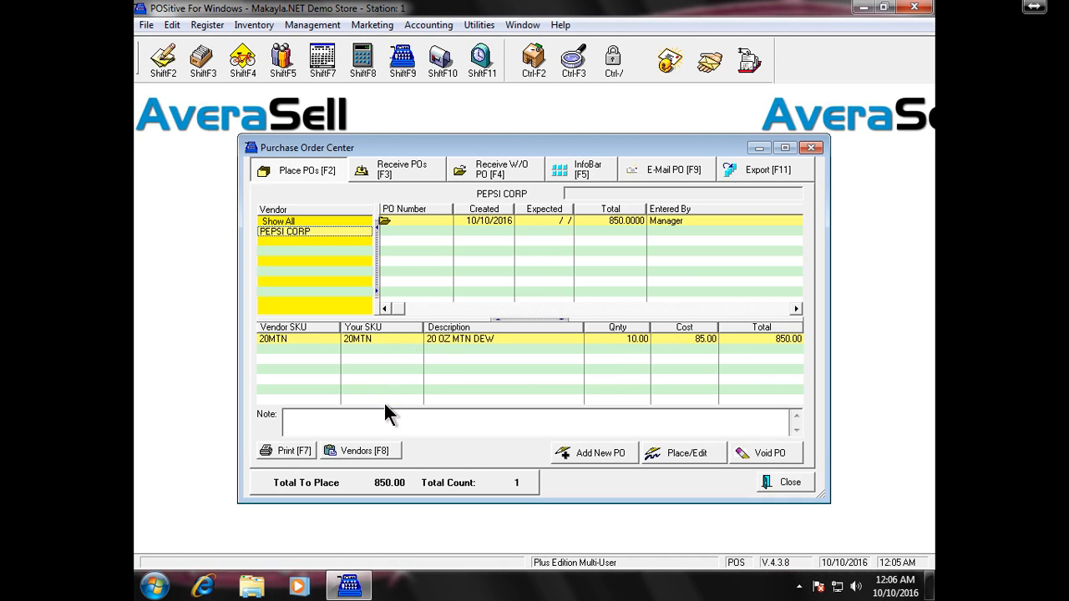
# - Review 20 OZ MTN DEW's item detail on PO 1010-116POS, then process it into receiving
pyautogui.click(704, 455)
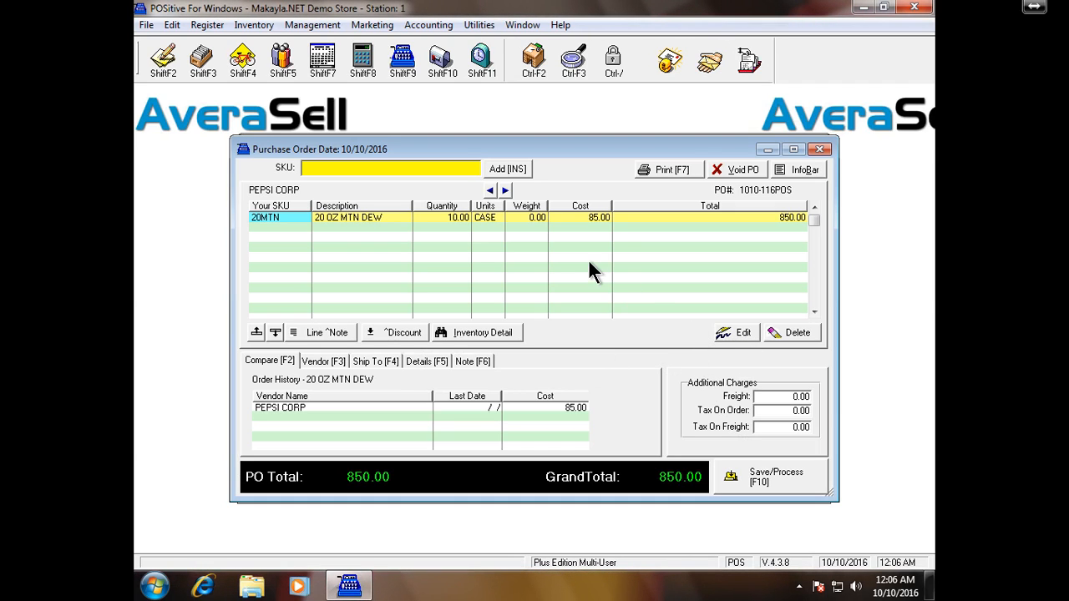
pyautogui.rightClick(498, 217)
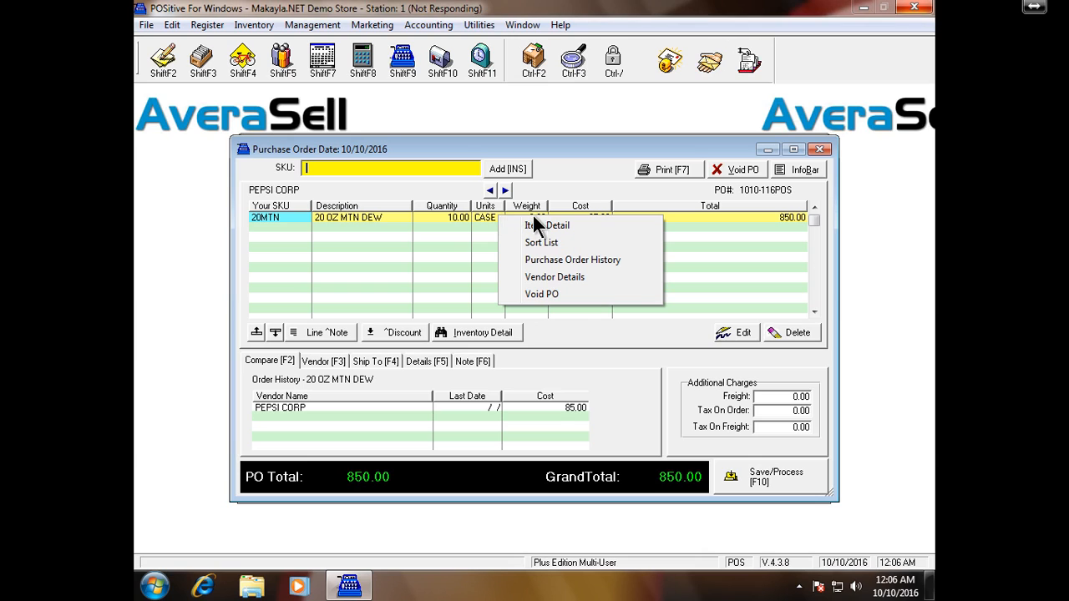
pyautogui.click(547, 226)
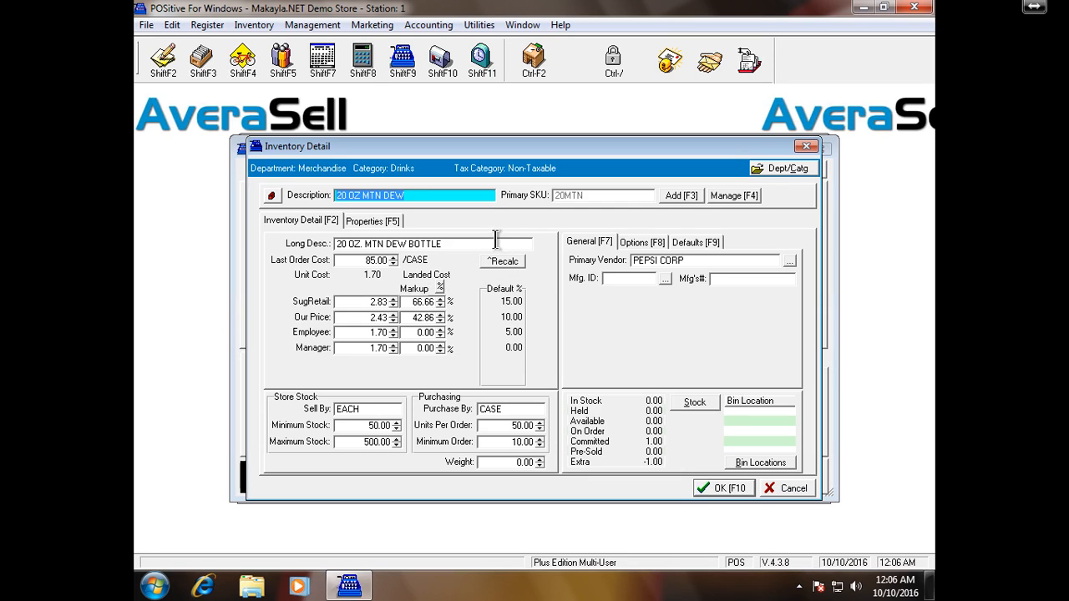
pyautogui.click(806, 146)
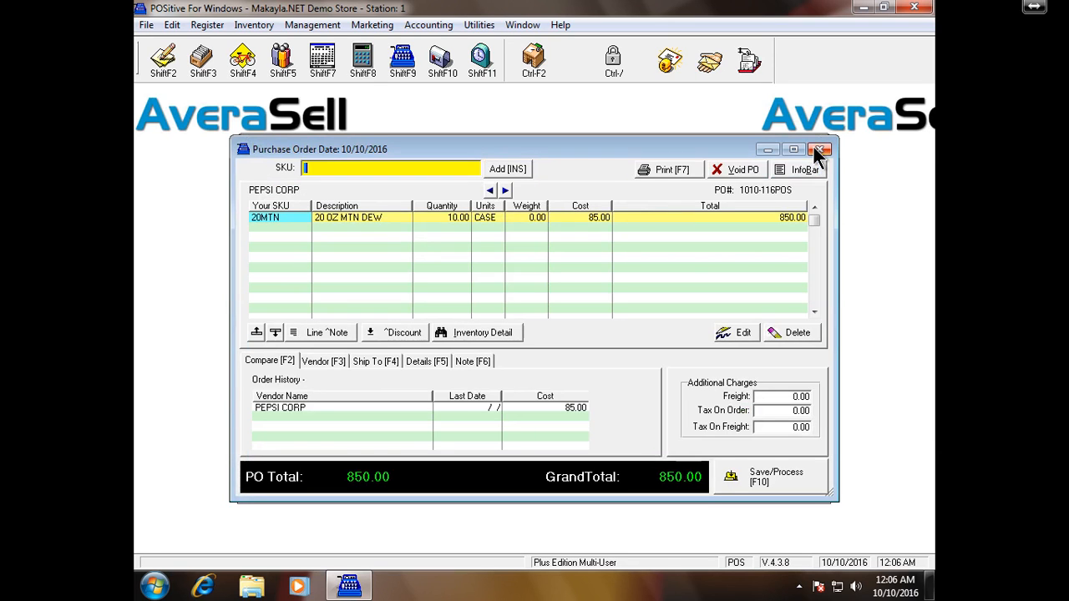
pyautogui.click(798, 487)
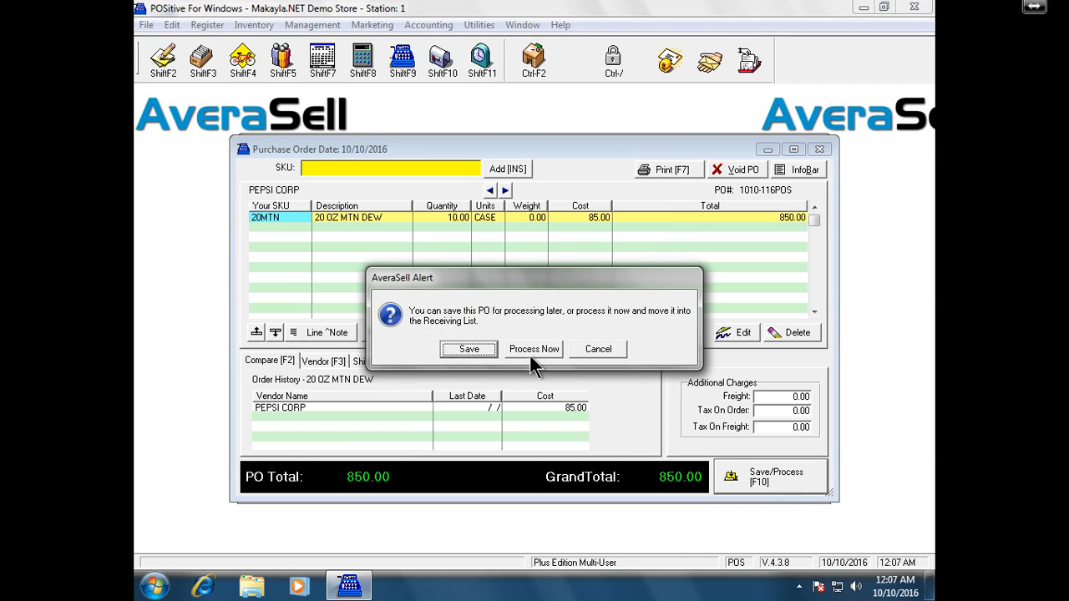
pyautogui.click(529, 351)
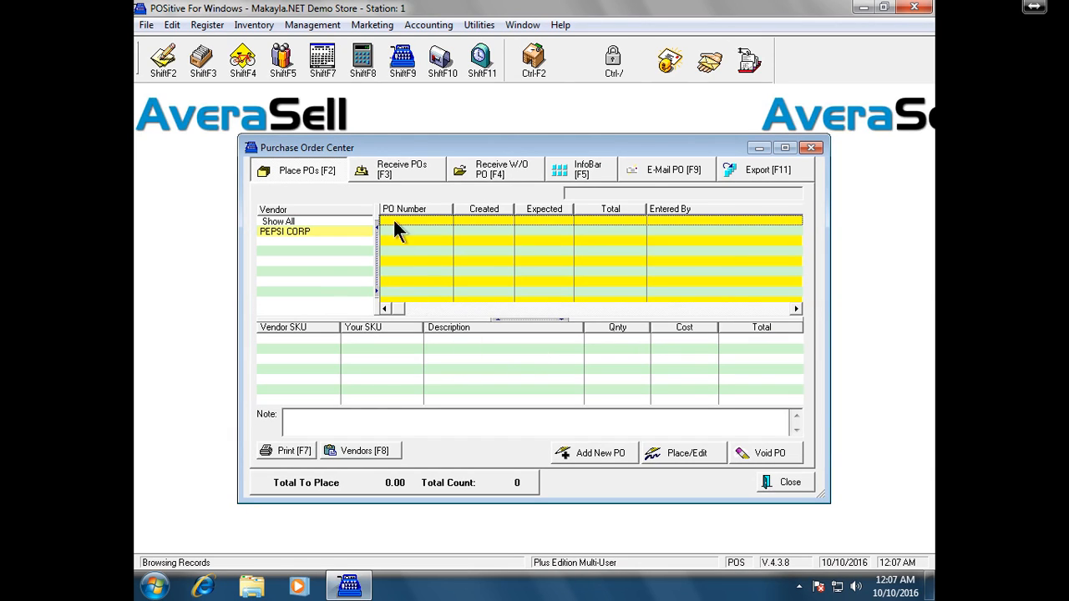
# - Cancel Receive W/O PO and list PEPSI CORP's PO 1010-116POS, 850.00, awaiting receipt
pyautogui.click(326, 225)
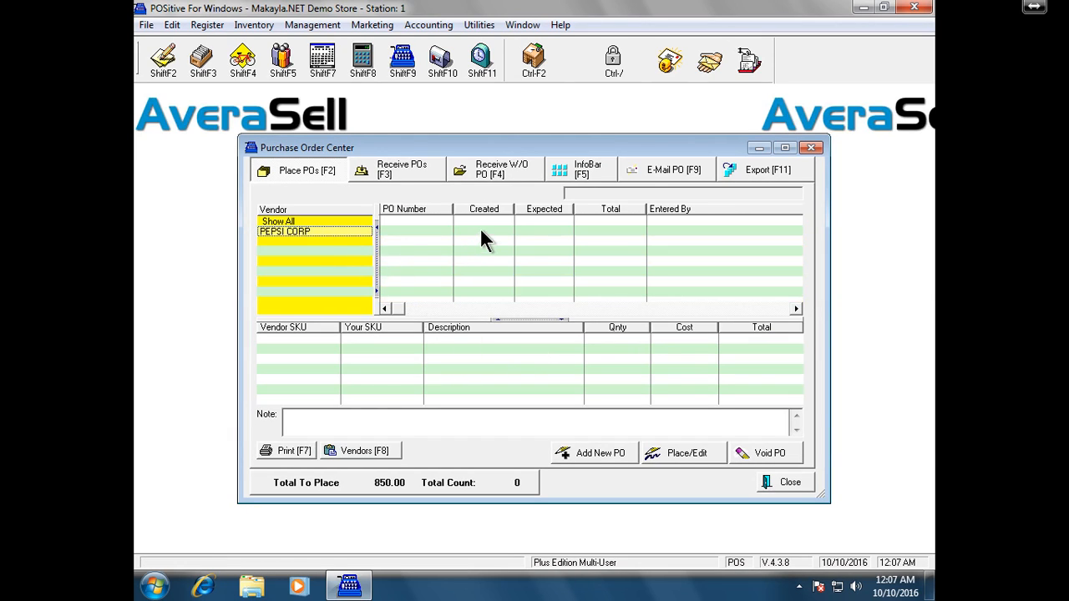
pyautogui.click(519, 170)
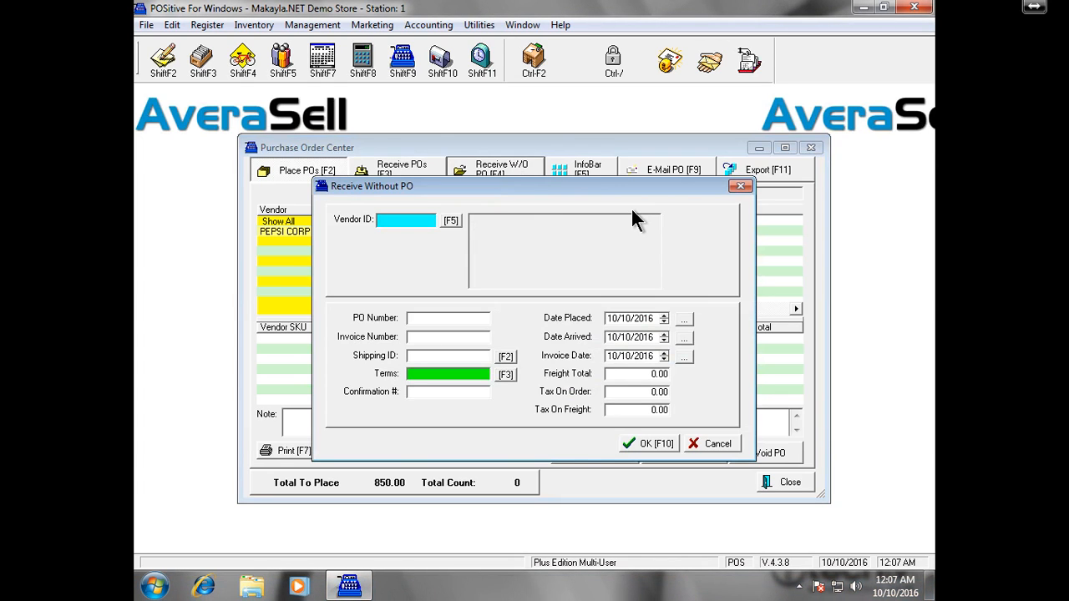
pyautogui.click(740, 186)
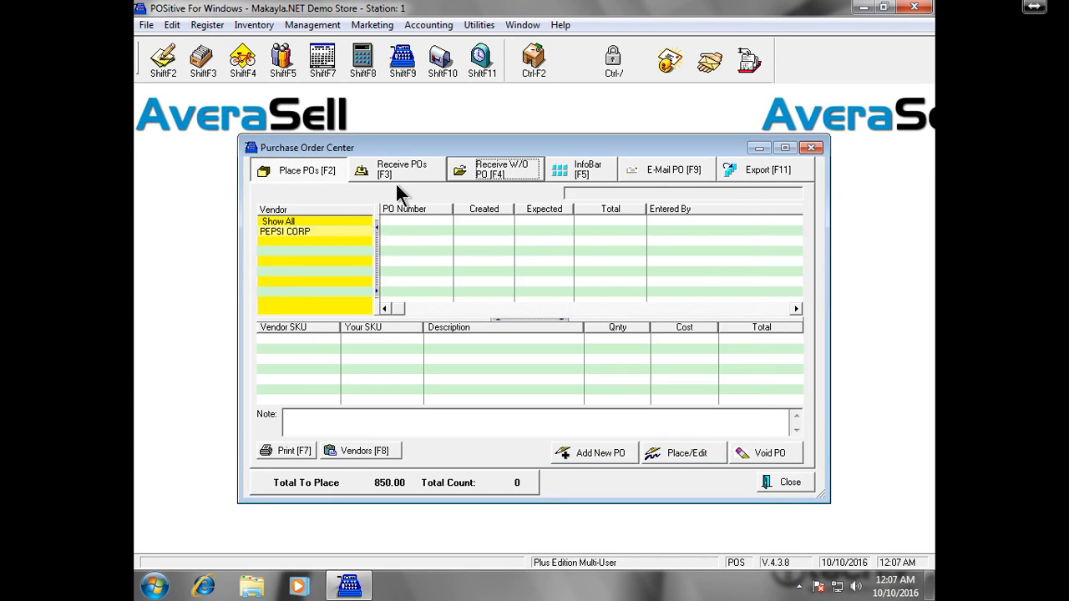
pyautogui.click(414, 170)
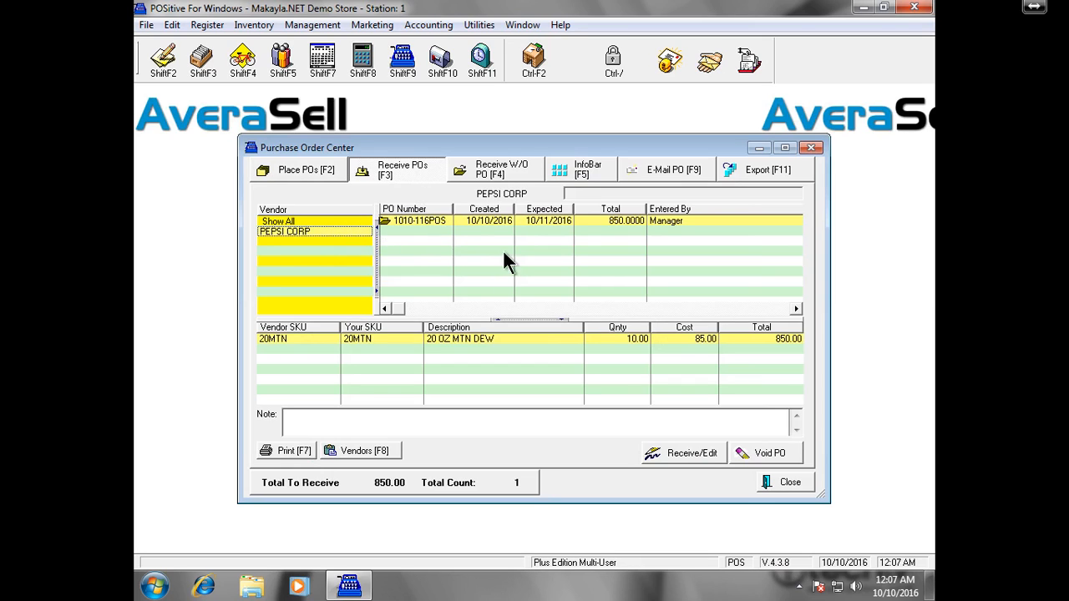
pyautogui.click(700, 457)
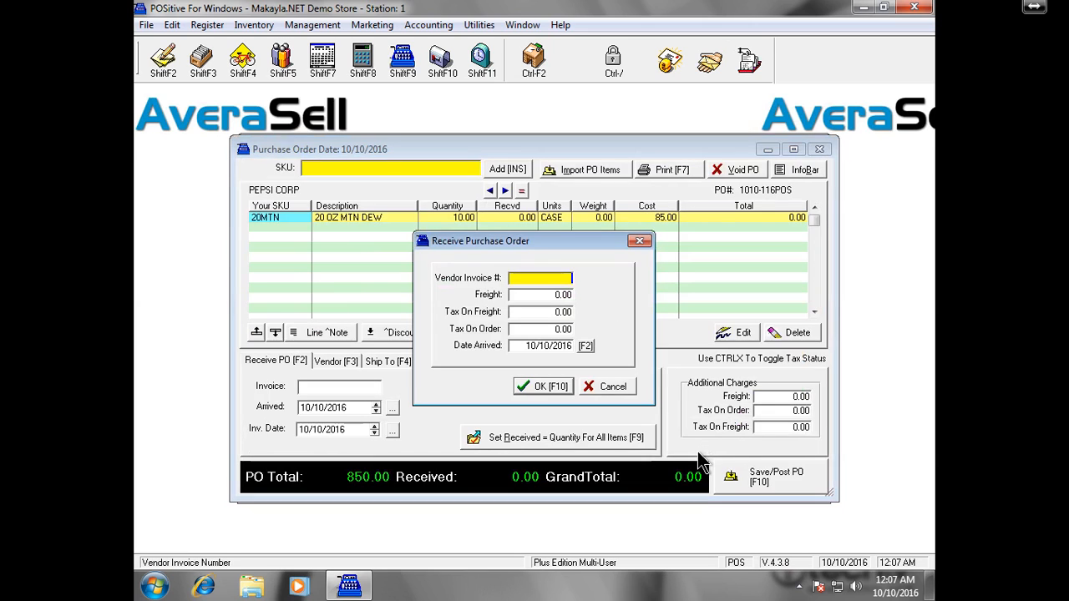
pyautogui.click(762, 478)
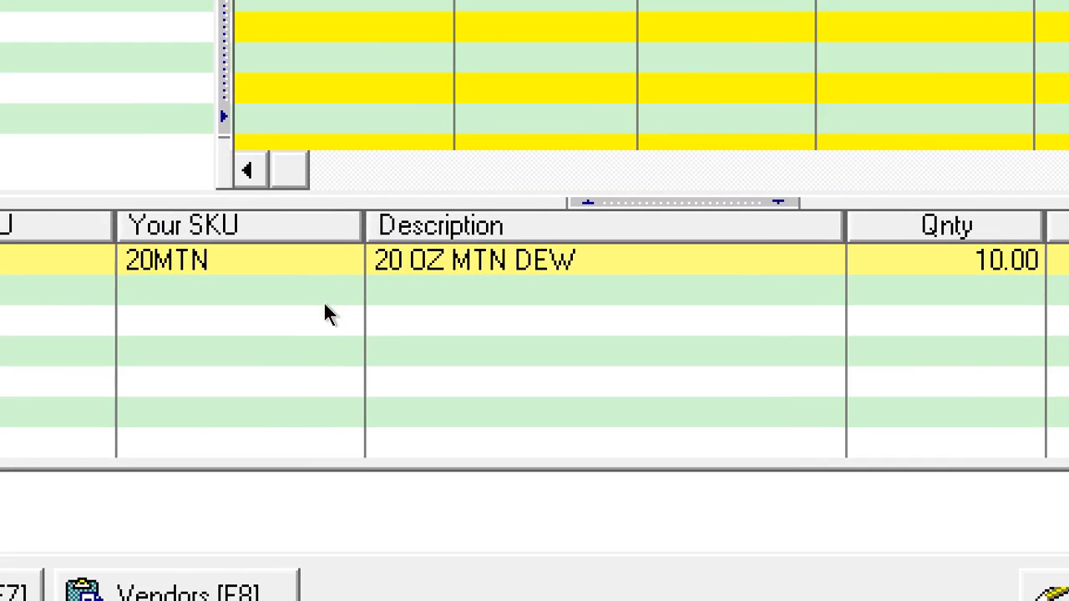
pyautogui.click(398, 336)
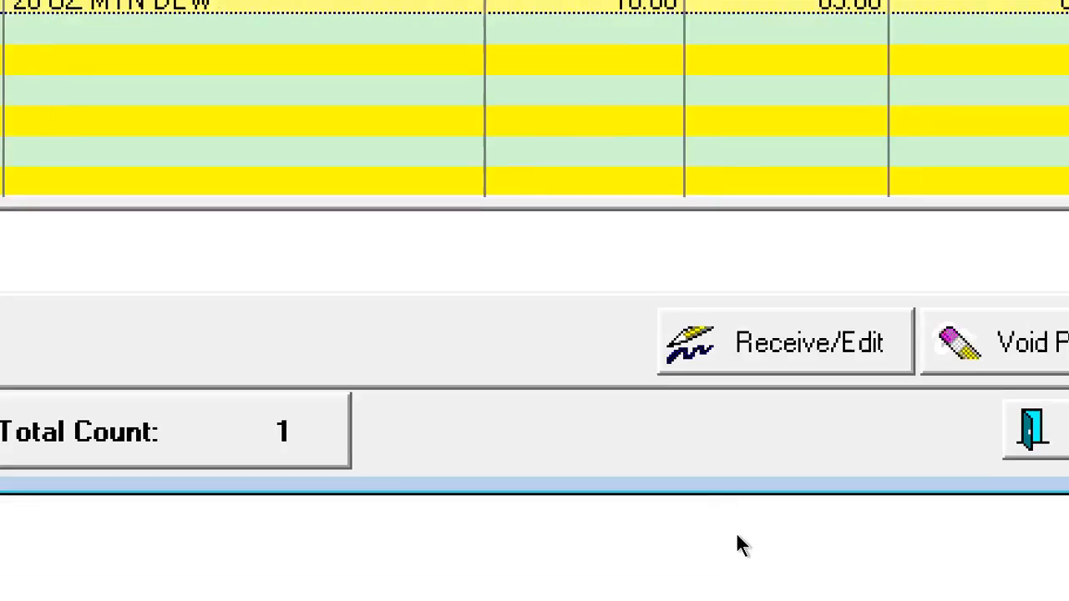
pyautogui.click(711, 322)
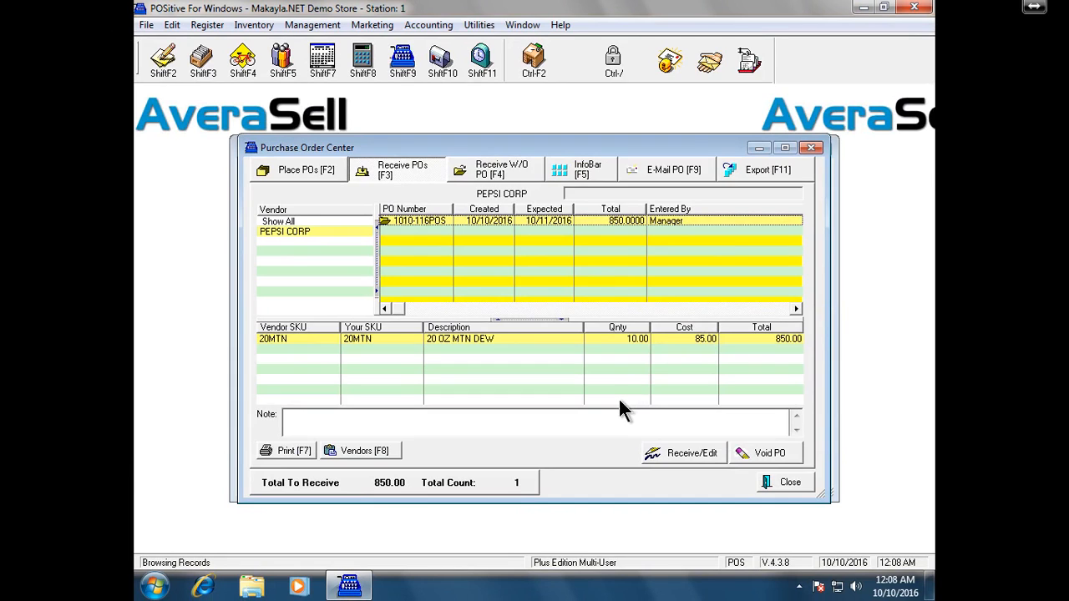
# - Try removing the MTN DEW line from PO 1010-116POS, keeping 850.00 to receive
pyautogui.rightClick(609, 343)
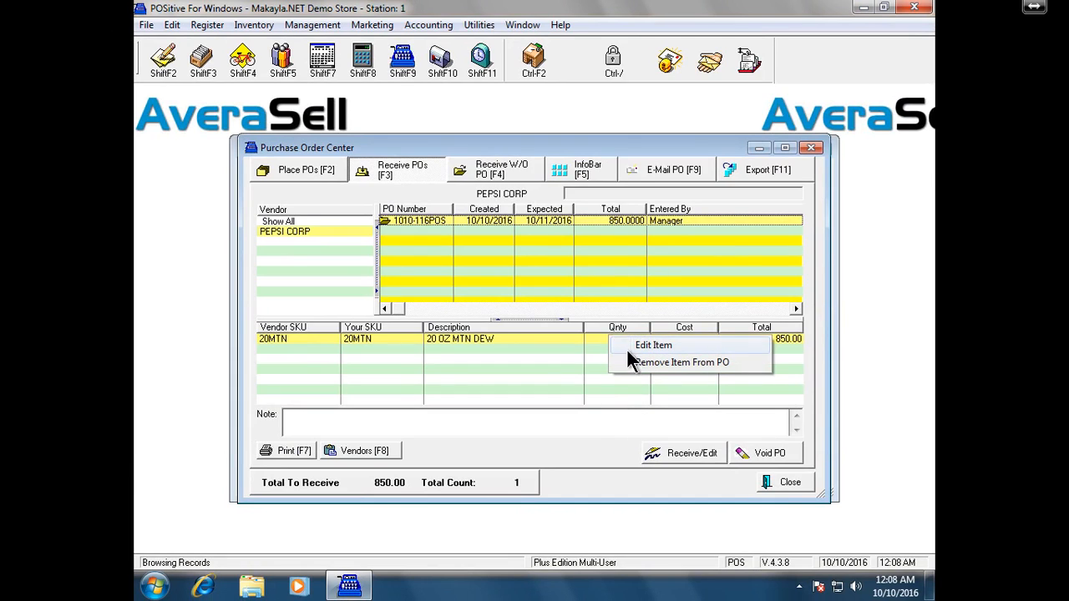
pyautogui.click(652, 364)
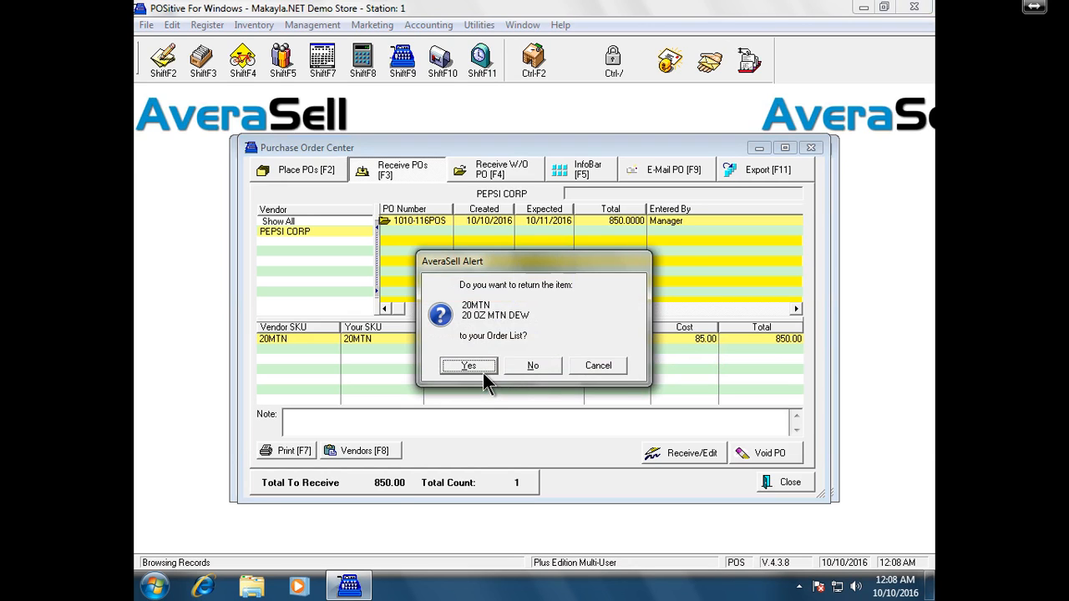
pyautogui.click(532, 366)
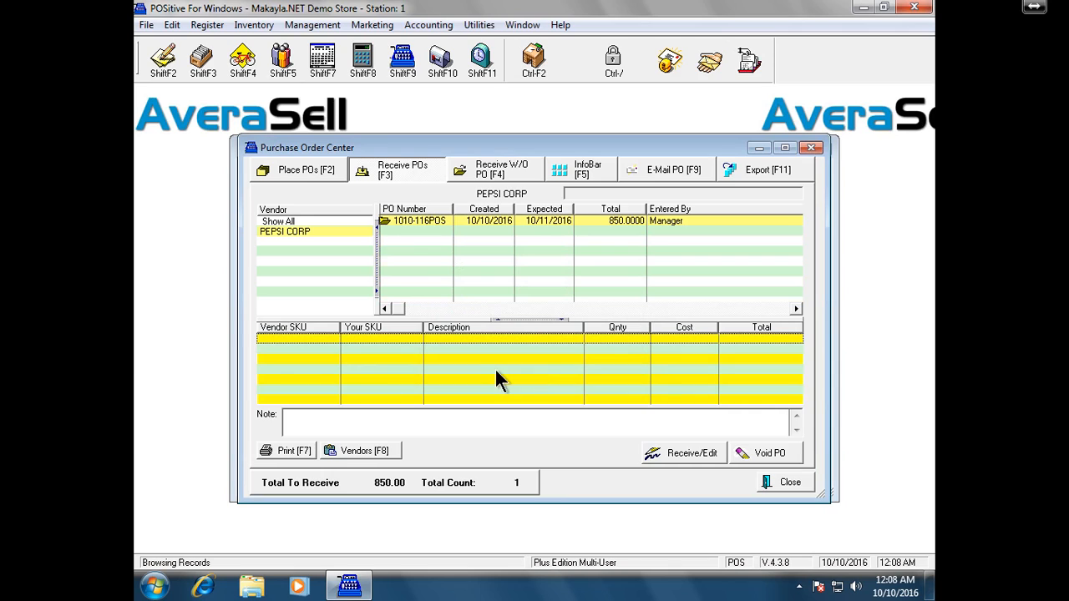
pyautogui.click(702, 456)
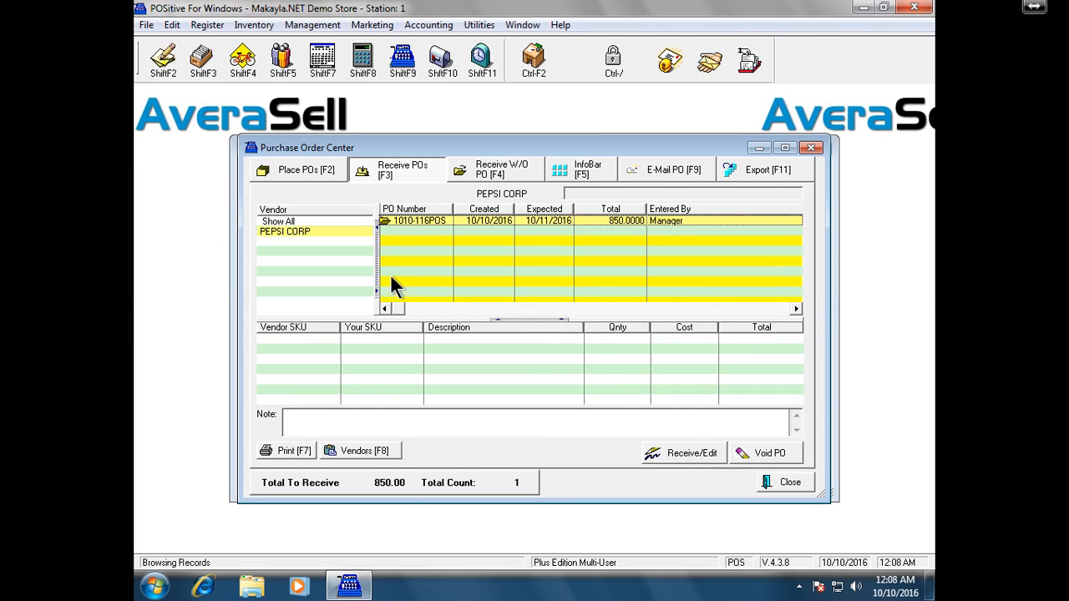
# - Sort Receive POs by PO number and open PEPSI CORP's PO 1010-116POS for receiving
pyautogui.click(401, 210)
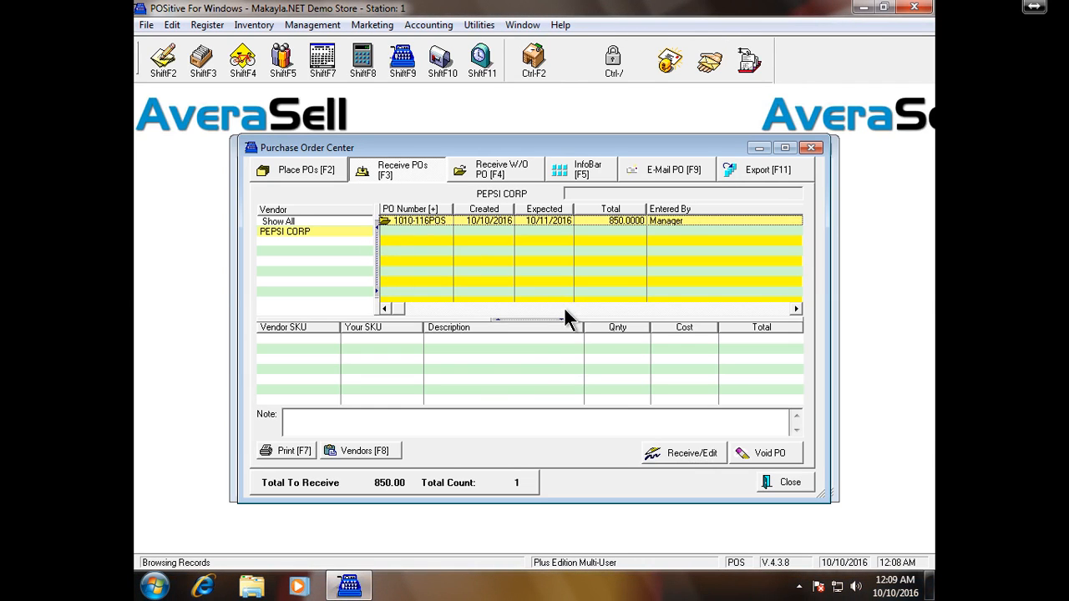
pyautogui.rightClick(552, 215)
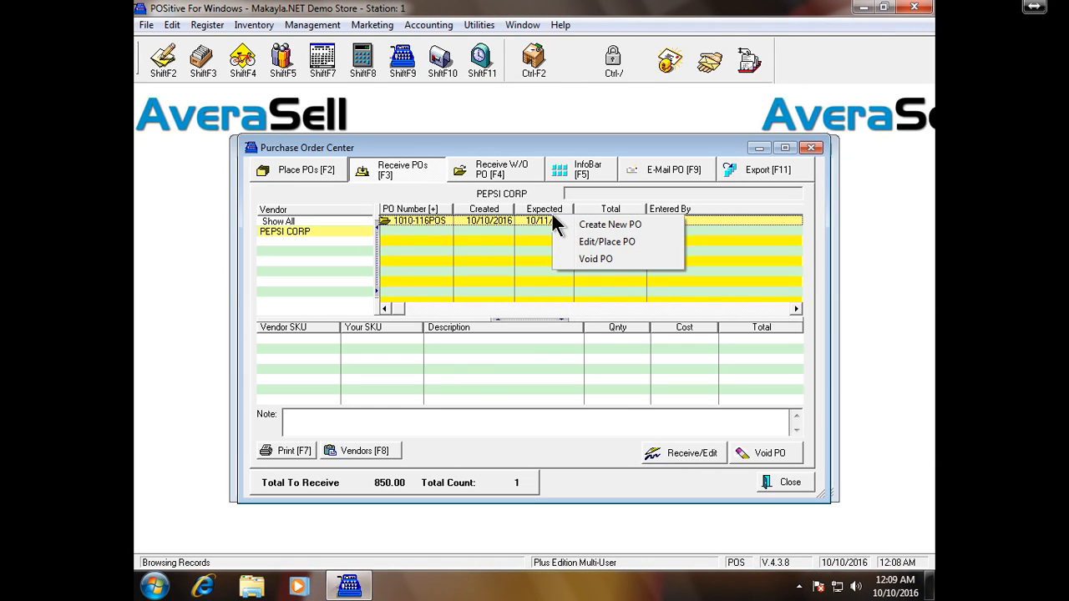
pyautogui.click(640, 239)
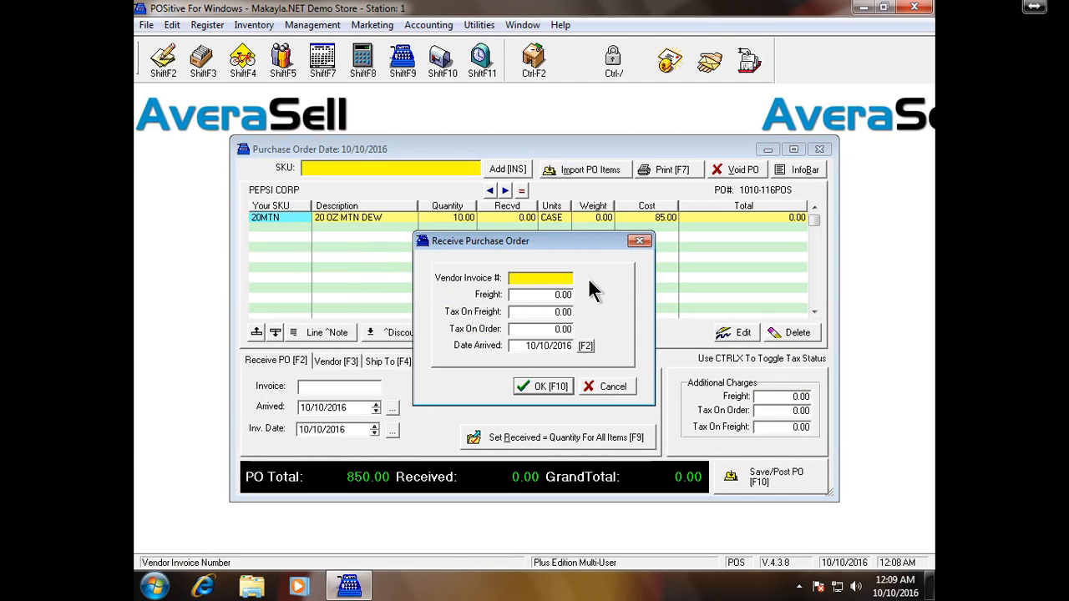
# - Cancel receiving, then confirm 20 OZ MTN DEW's stock history shows no purchase orders
pyautogui.click(605, 388)
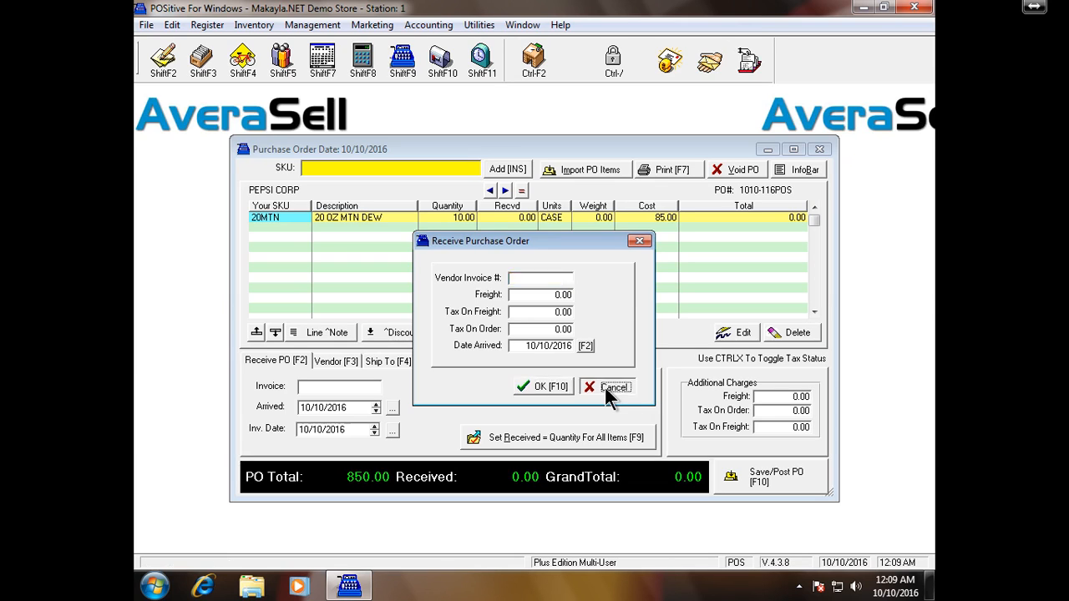
pyautogui.click(242, 65)
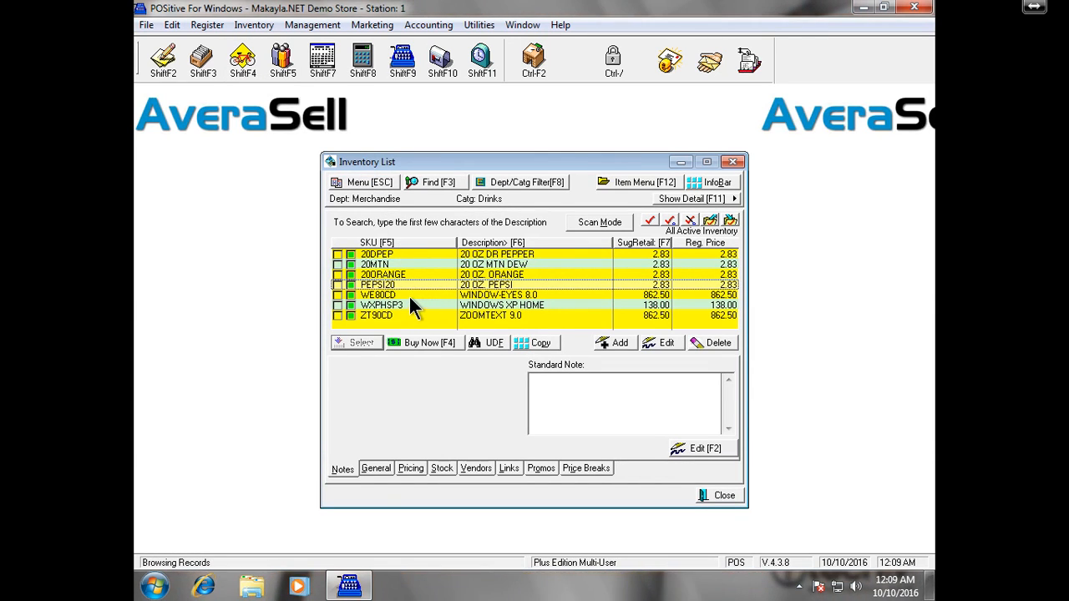
pyautogui.click(421, 264)
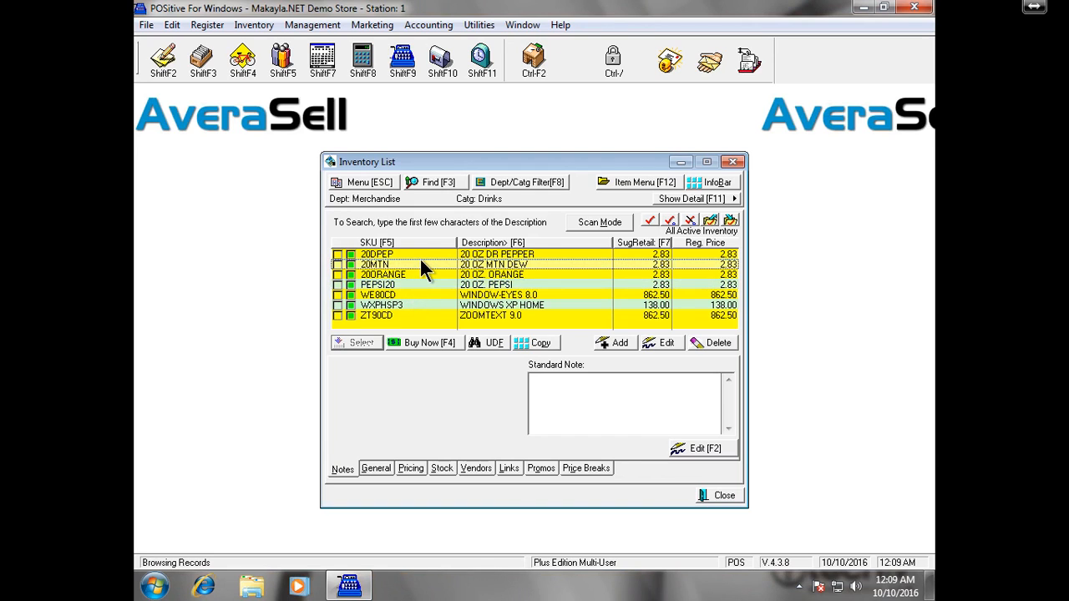
pyautogui.click(442, 469)
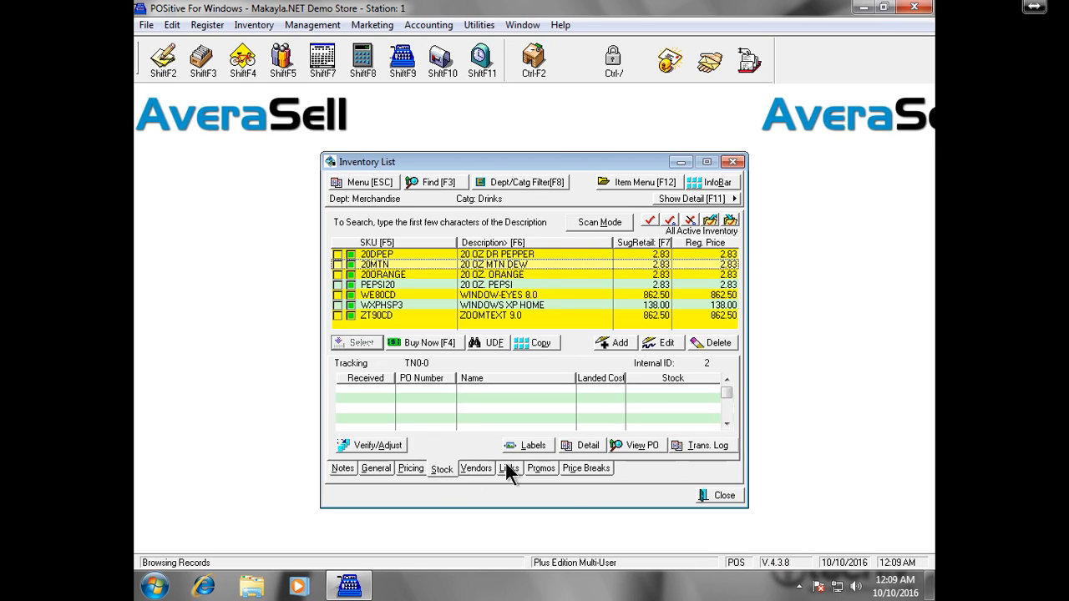
pyautogui.click(659, 451)
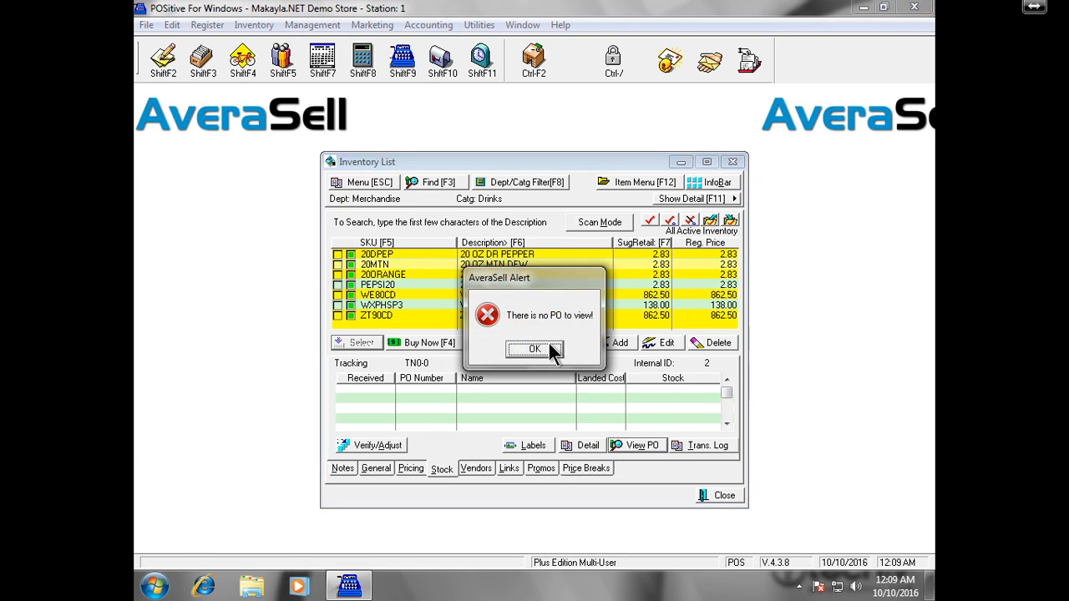
pyautogui.click(551, 350)
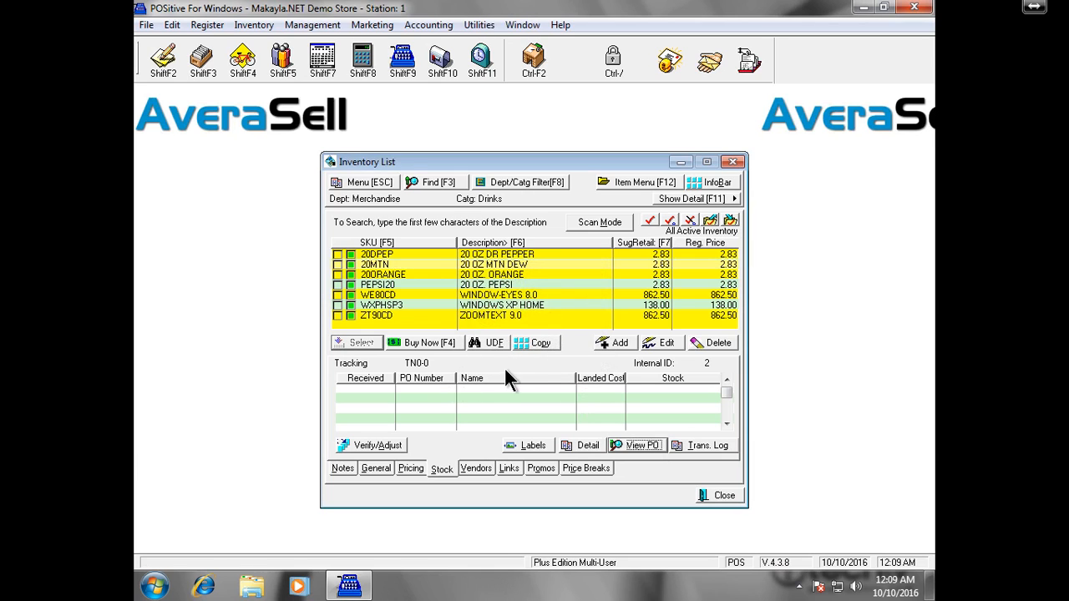
# - Send 20 OZ MTN DEW to the order list: 1.00 at 85.00 from PEPSI CORP
pyautogui.rightClick(409, 266)
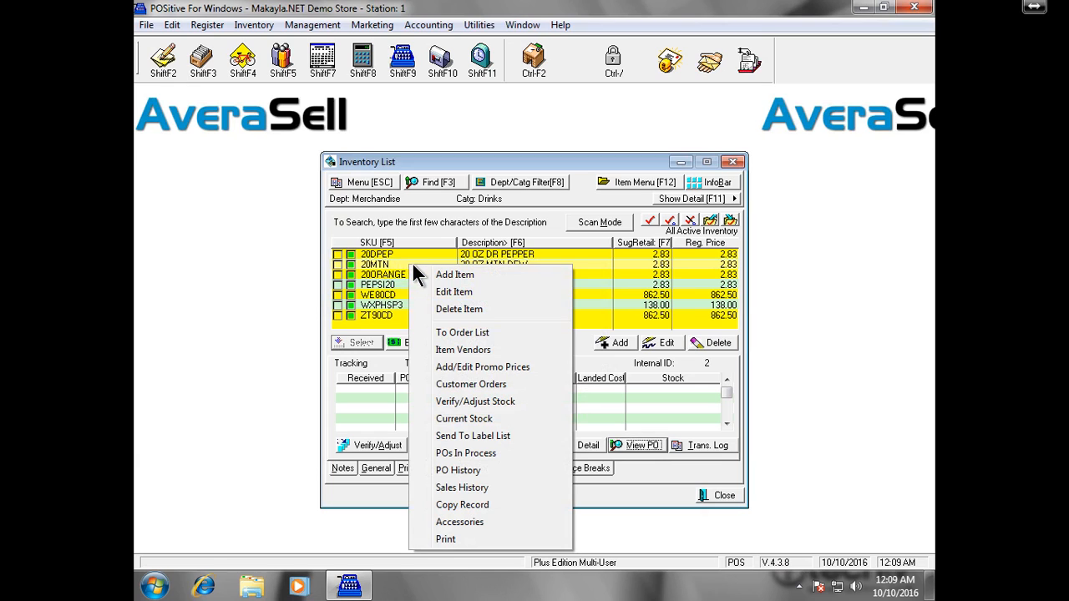
pyautogui.click(510, 334)
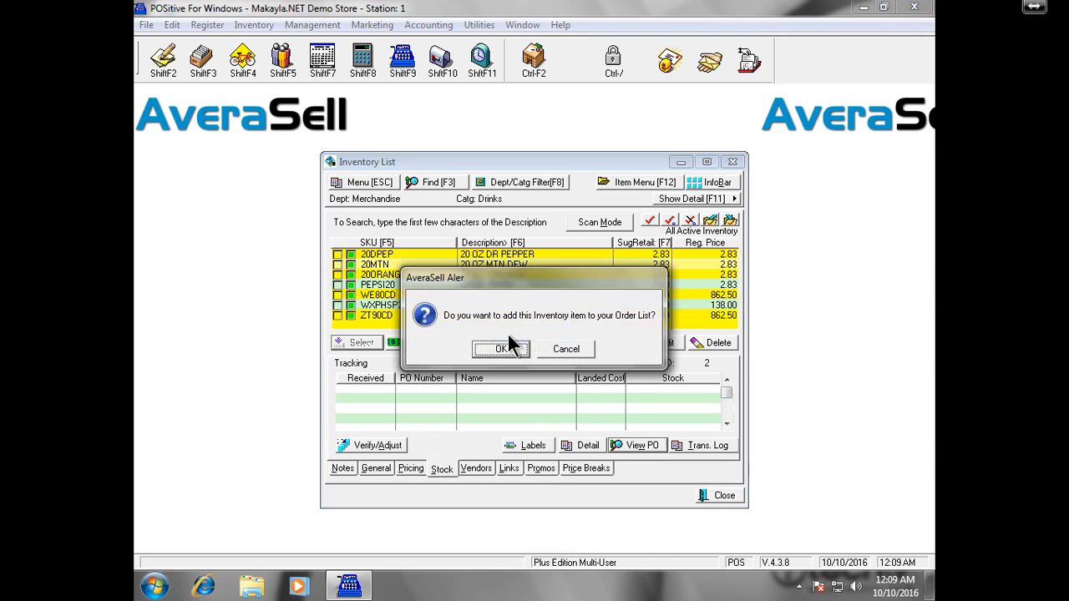
pyautogui.click(501, 349)
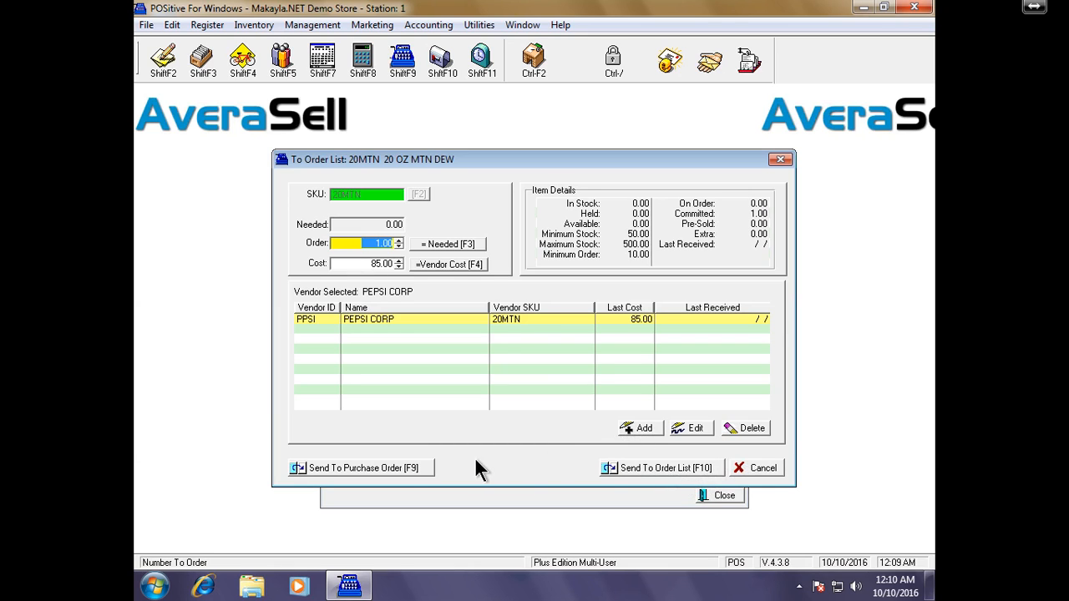
pyautogui.click(658, 469)
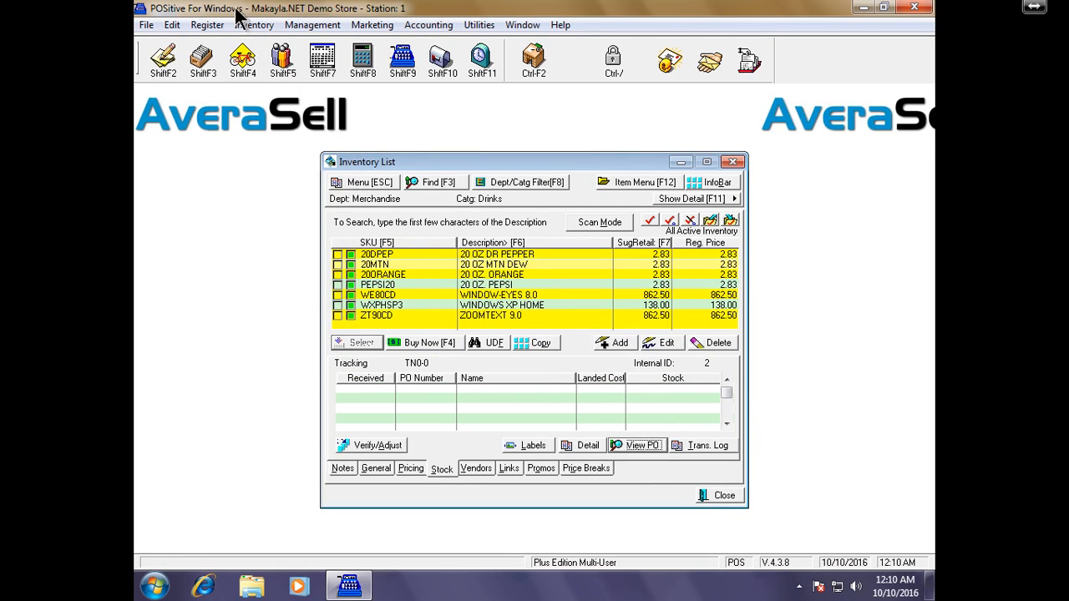
# - Check Items On Order in the Manager Console's Purchase tab, which is empty
pyautogui.click(210, 27)
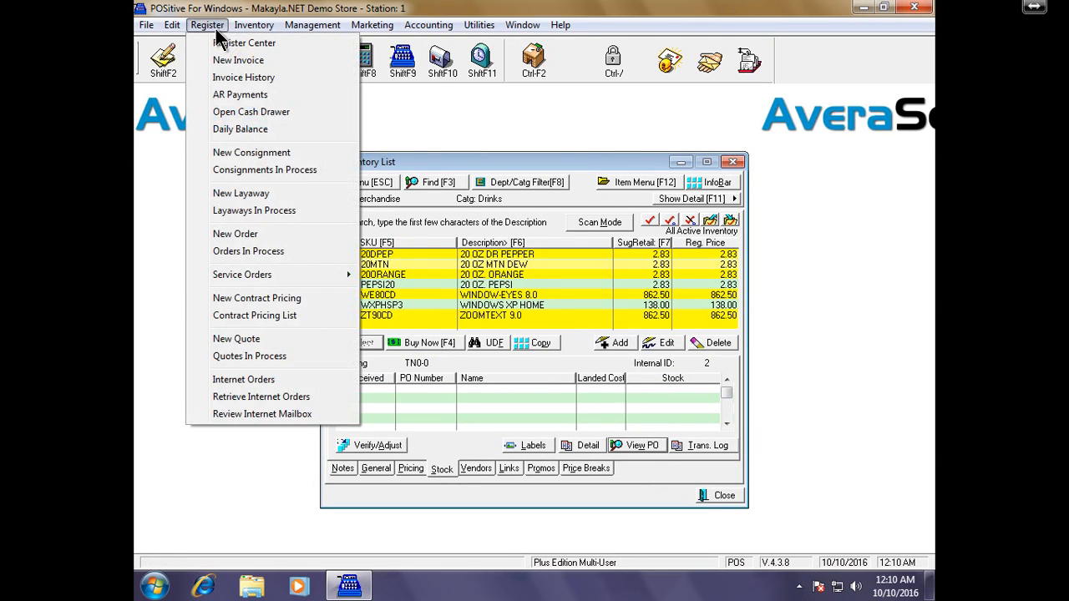
pyautogui.moveTo(250, 34)
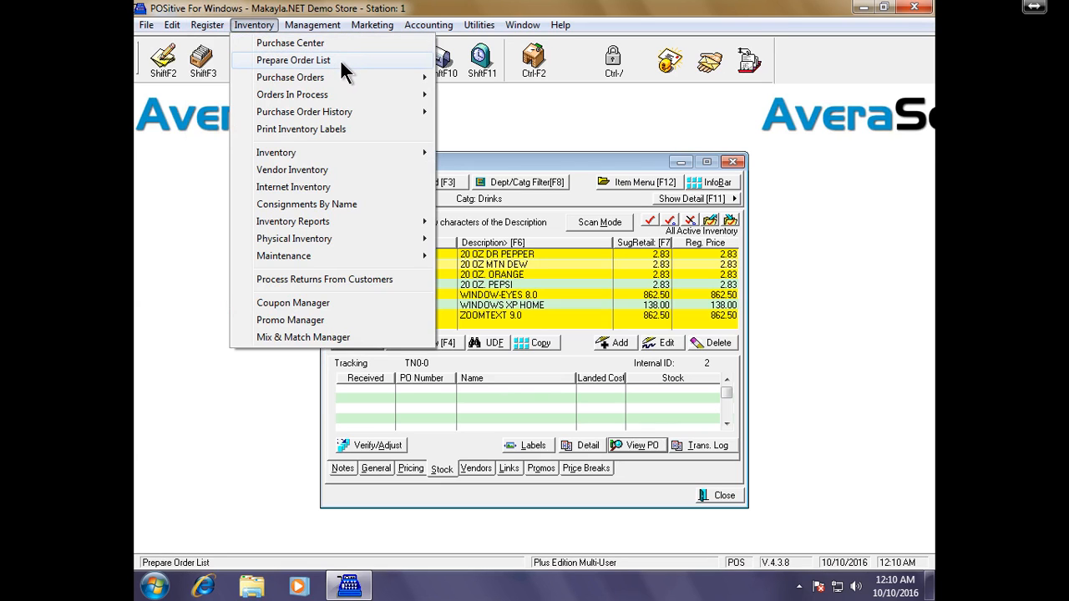
pyautogui.moveTo(352, 75)
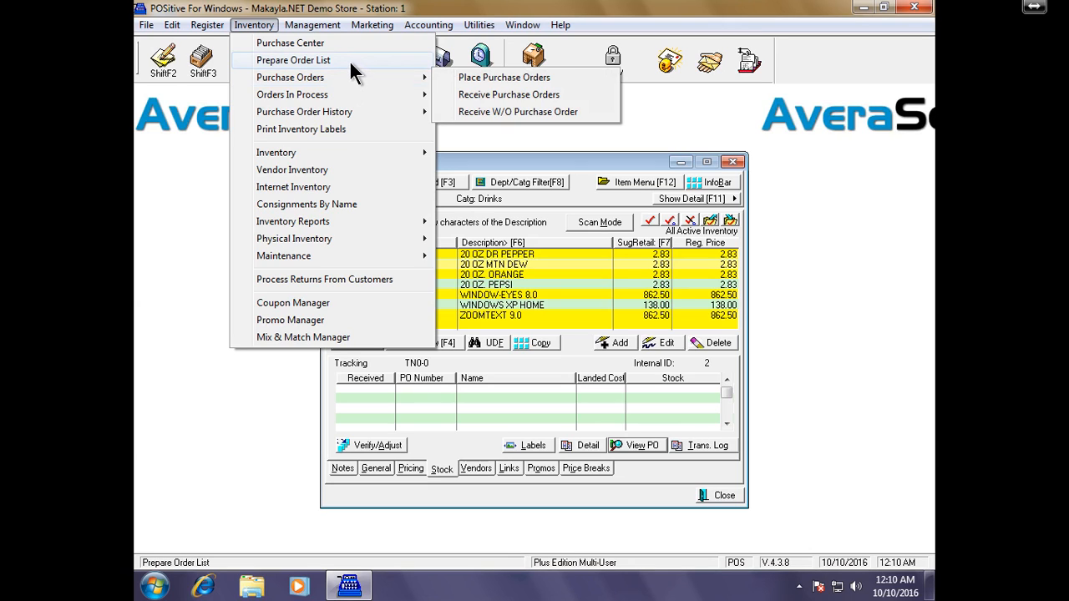
pyautogui.click(356, 47)
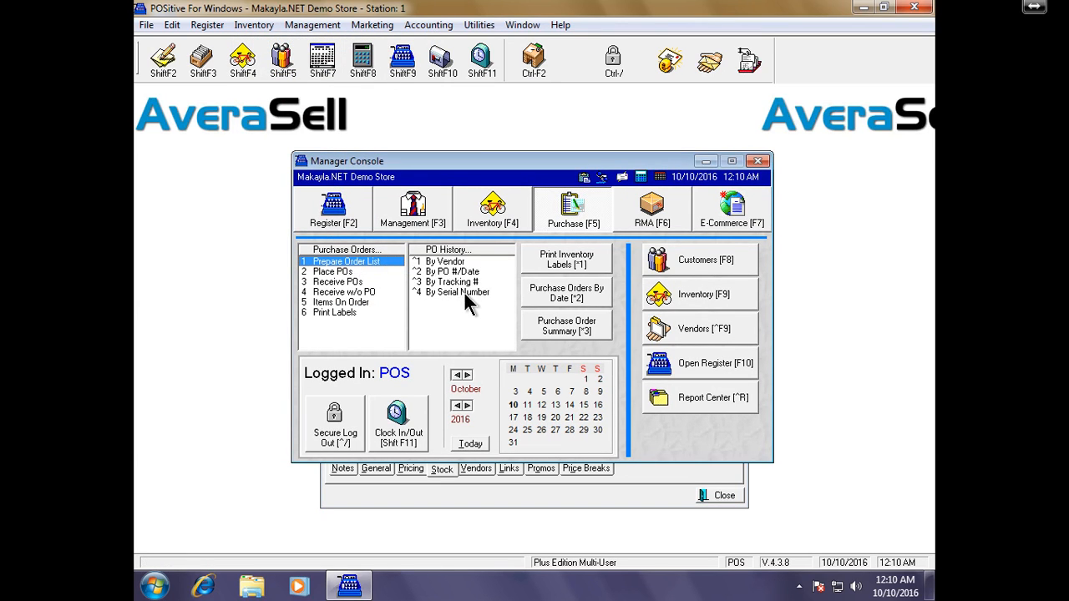
pyautogui.doubleClick(371, 303)
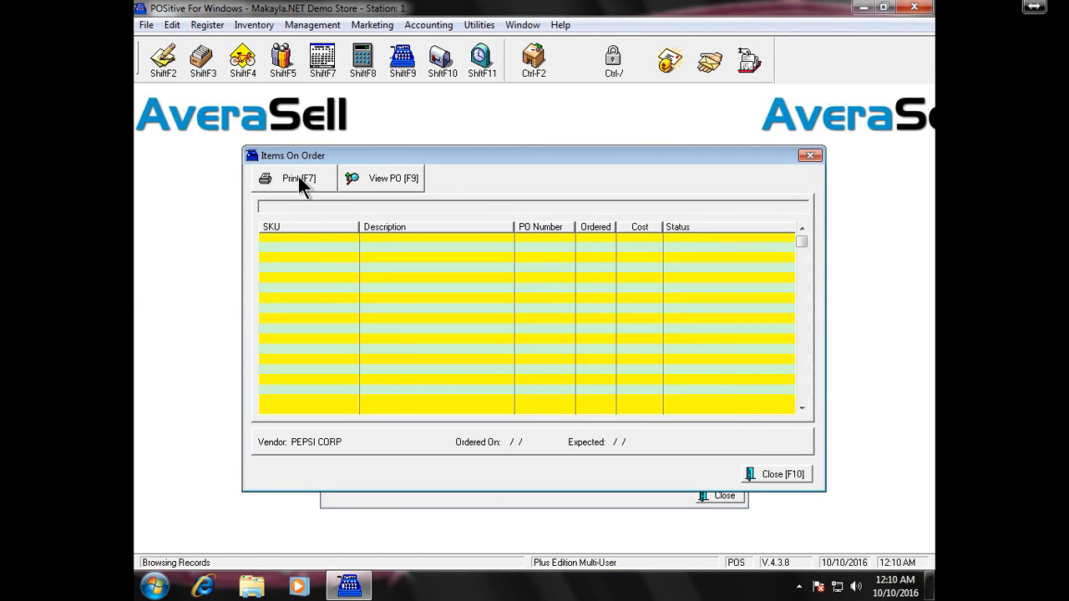
pyautogui.click(809, 155)
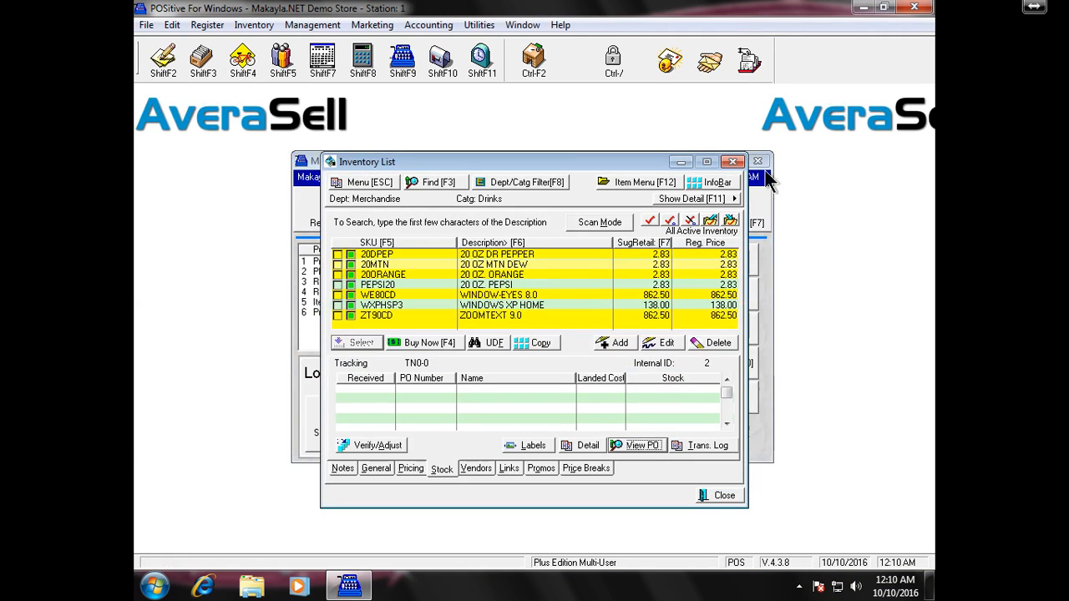
# - Browse the Inventory menu's purchasing options
pyautogui.click(207, 25)
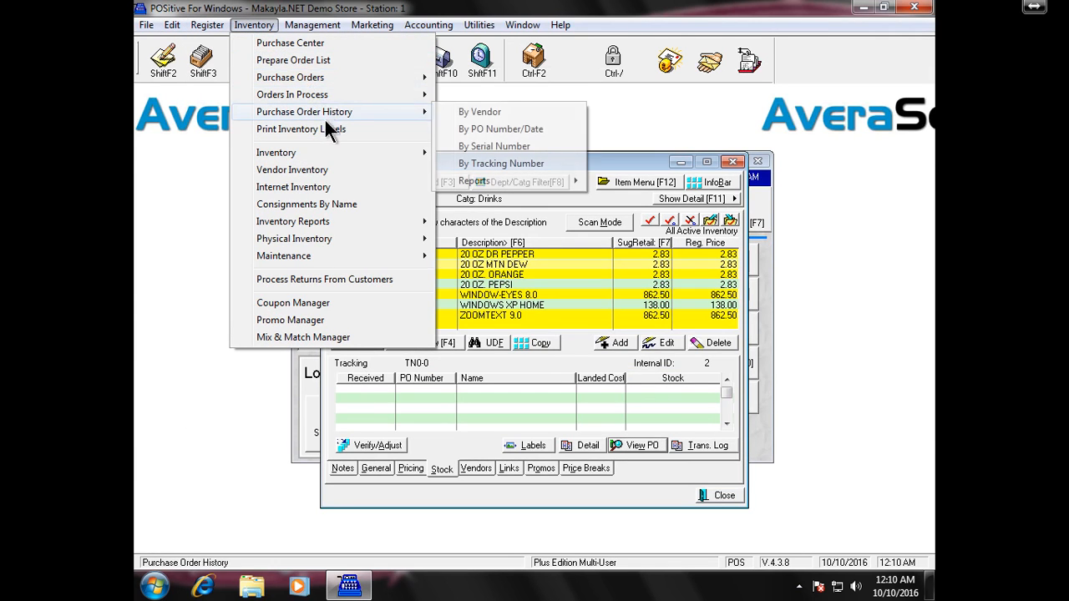
pyautogui.moveTo(349, 118)
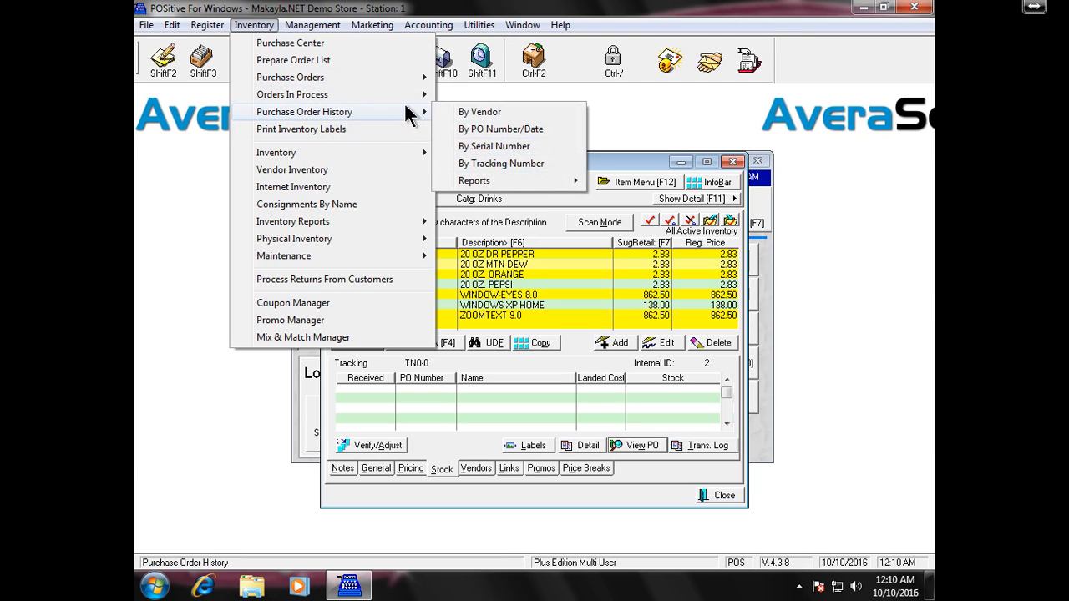
pyautogui.moveTo(405, 102)
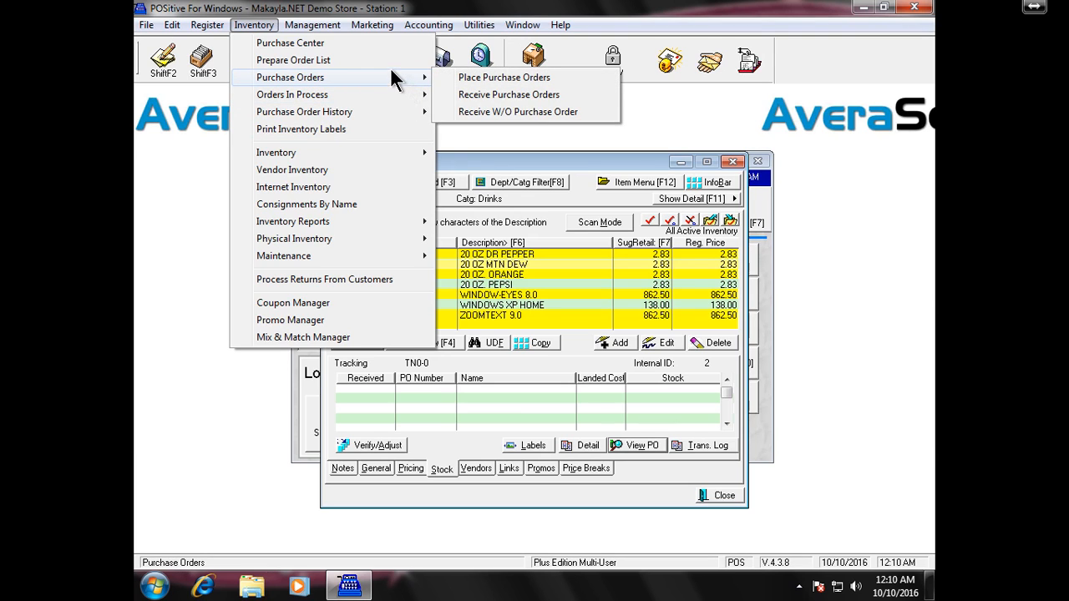
# - Update the order list and create POs, choosing PEPSI CORP for 10 cases at 85.00
pyautogui.click(380, 64)
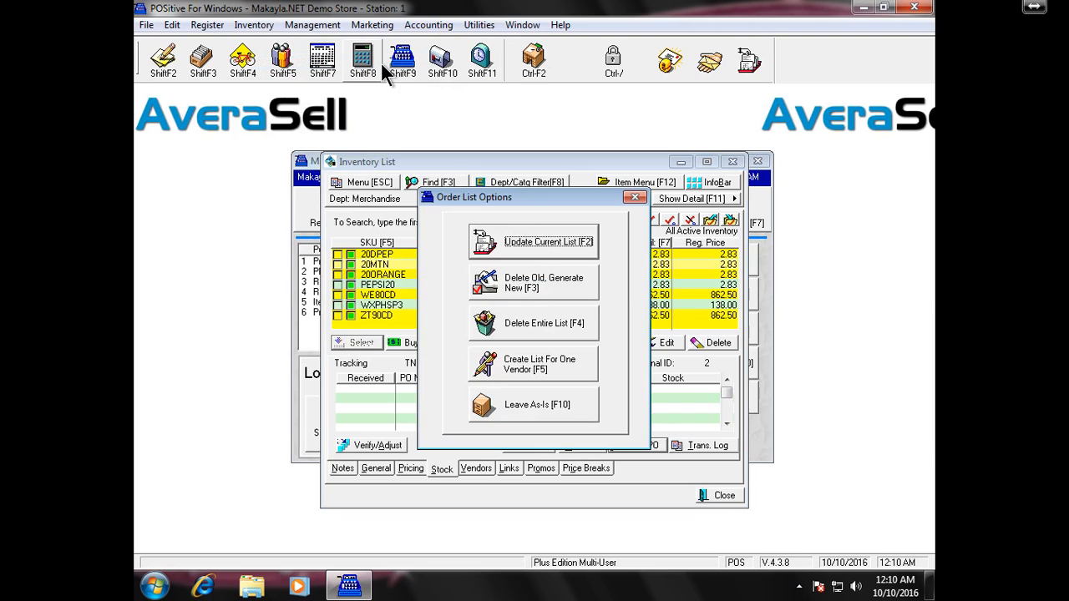
pyautogui.click(583, 248)
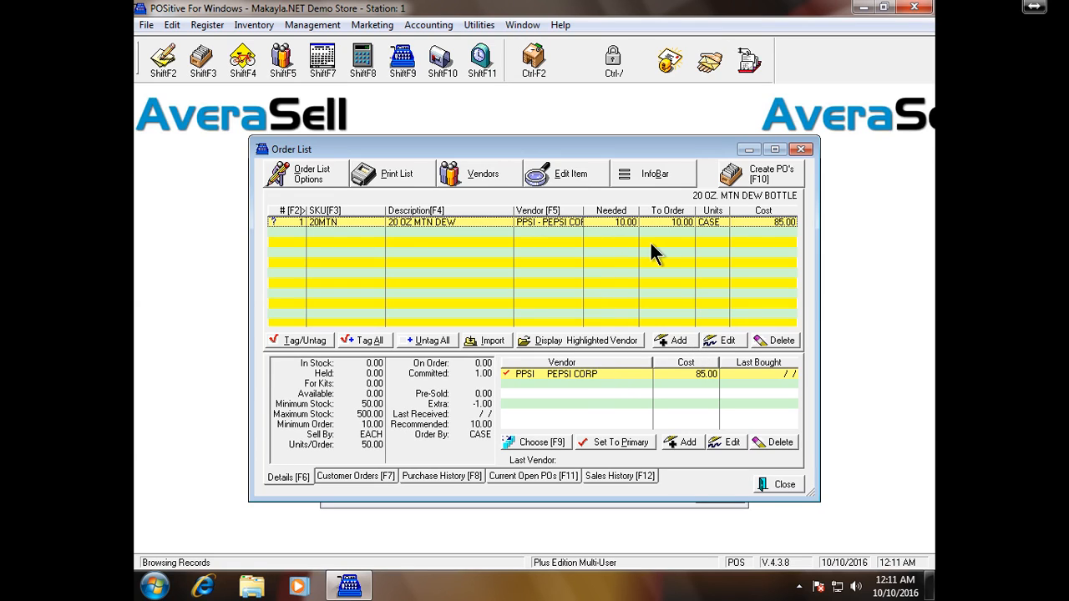
pyautogui.click(764, 185)
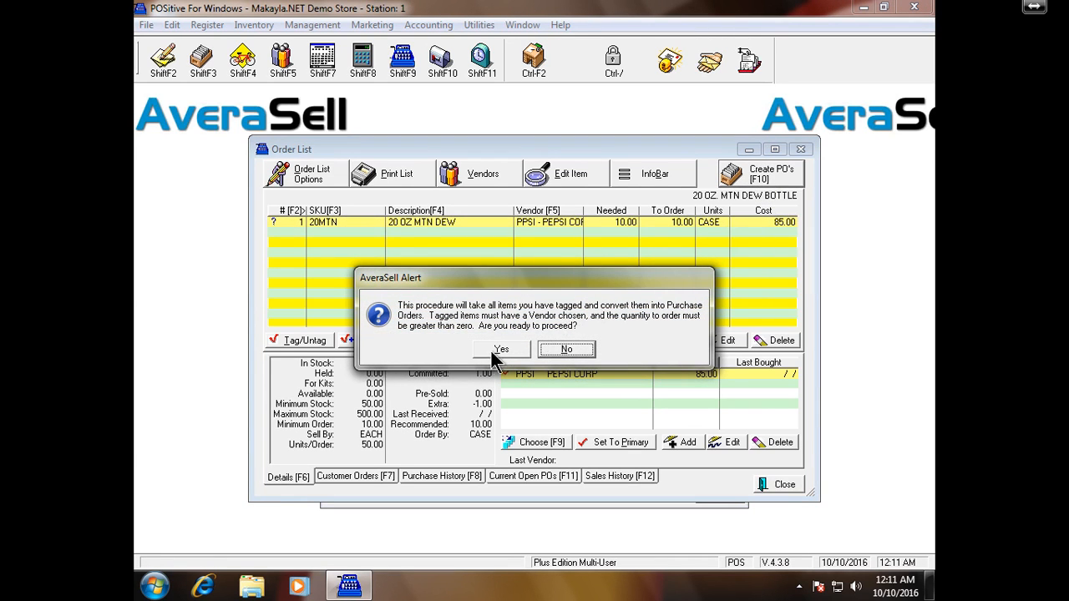
pyautogui.click(498, 352)
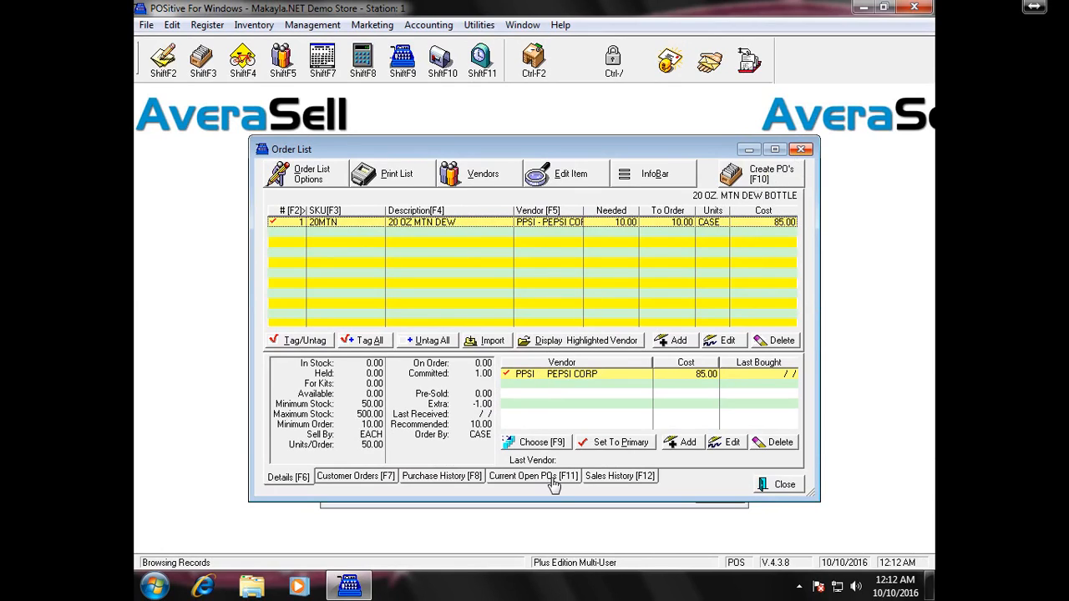
pyautogui.click(598, 373)
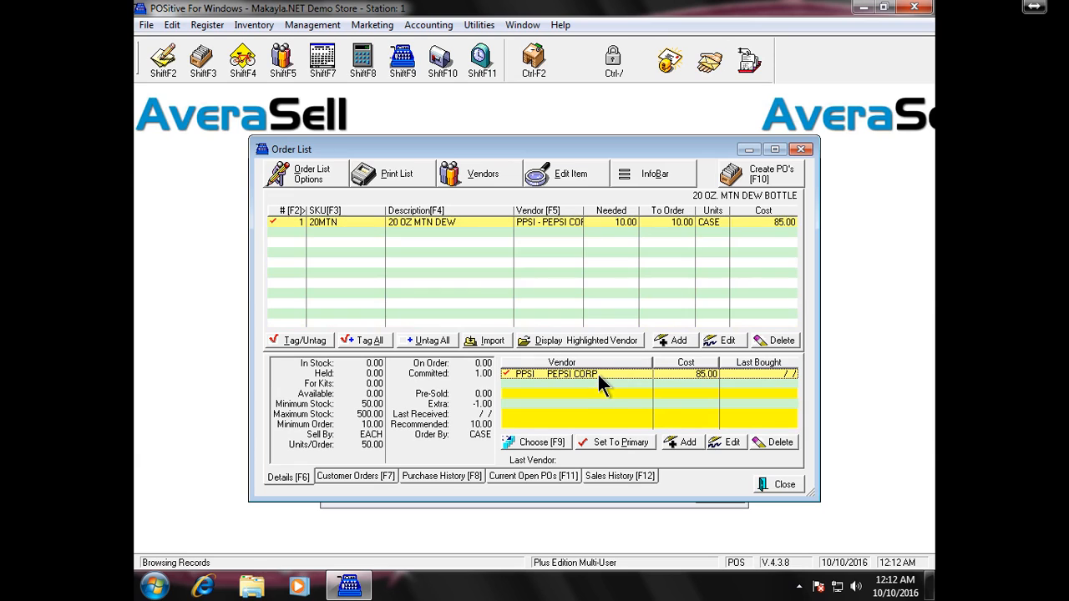
pyautogui.click(554, 444)
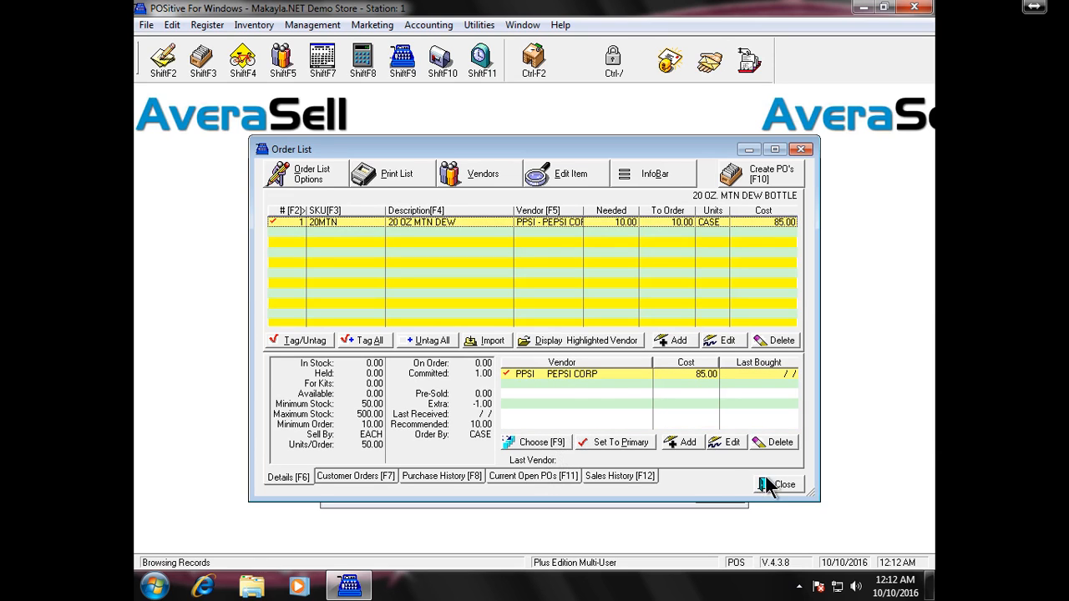
# - Reopen Prepare Order List, keep the existing list, and close it
pyautogui.click(770, 484)
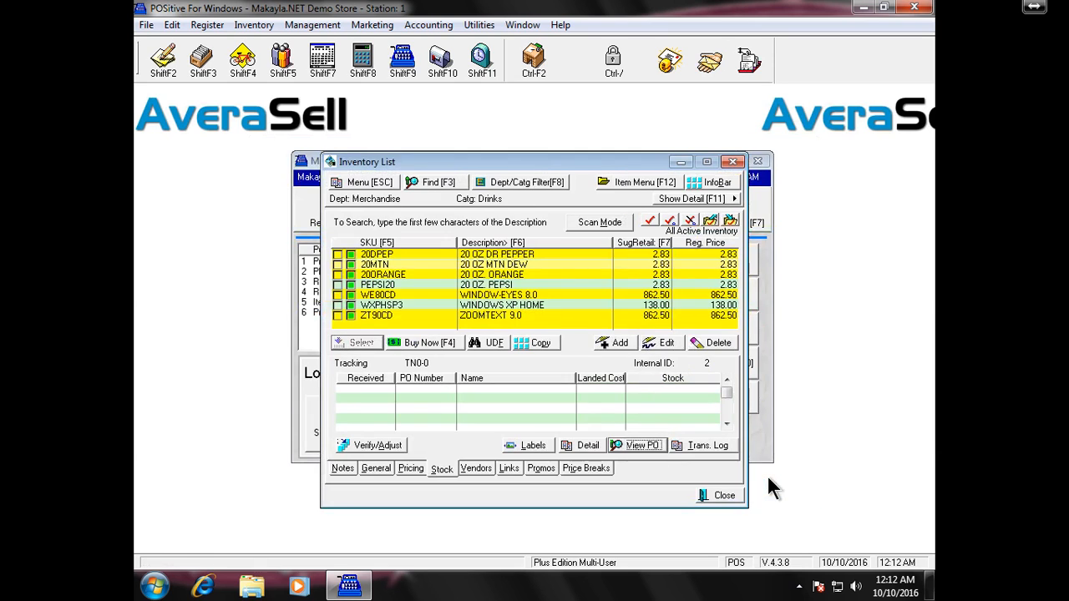
pyautogui.click(252, 26)
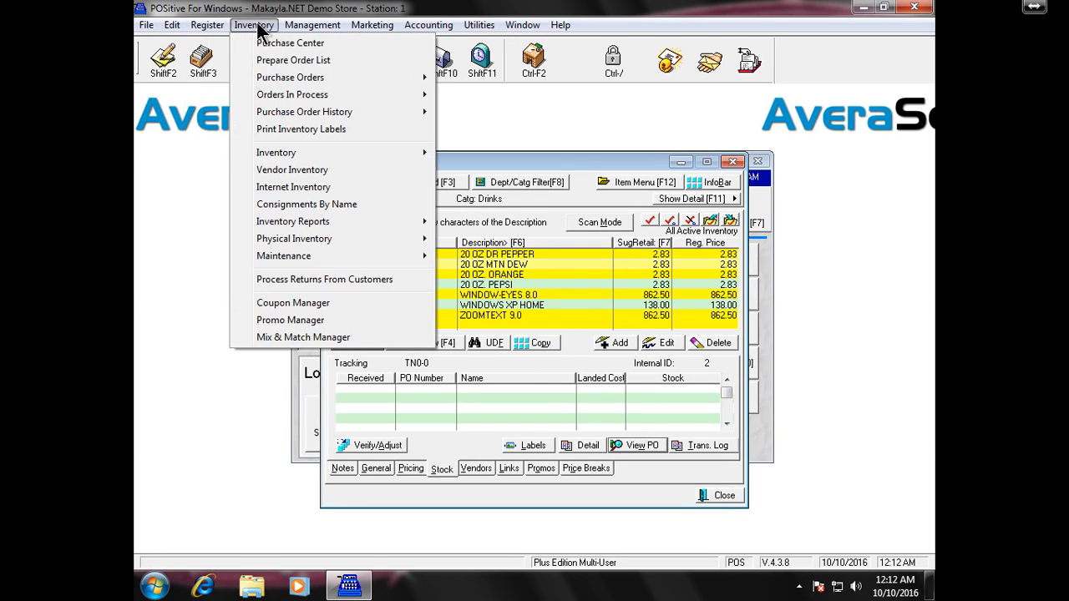
pyautogui.click(283, 63)
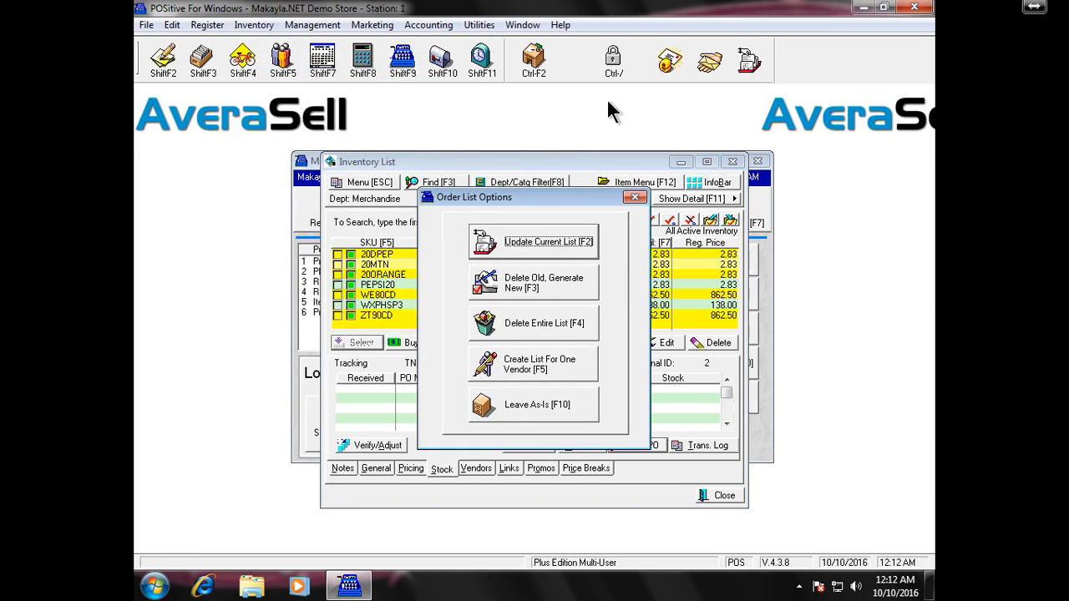
pyautogui.click(634, 199)
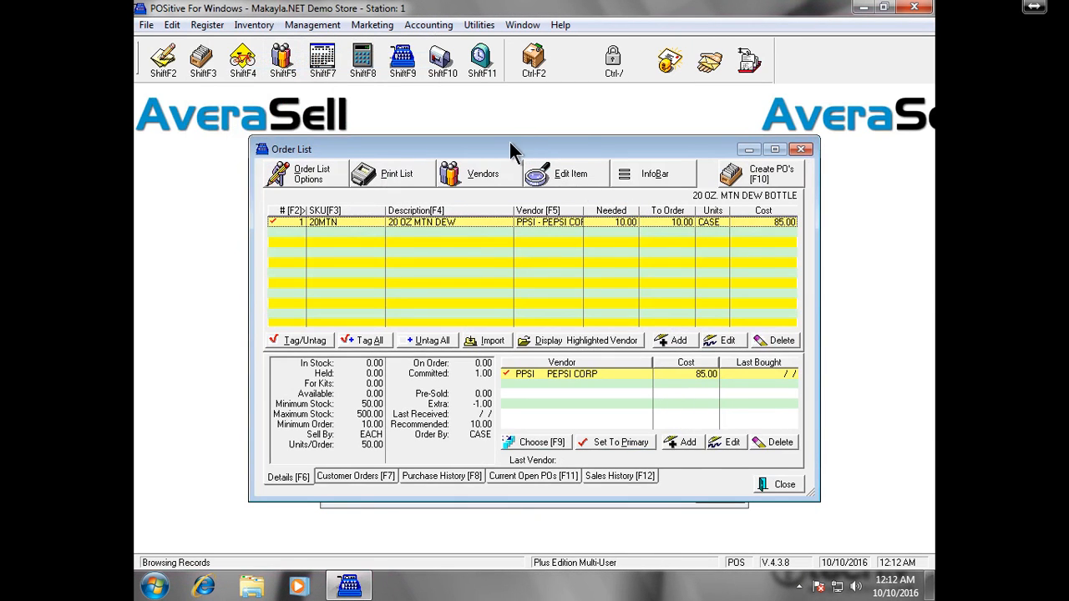
pyautogui.click(802, 149)
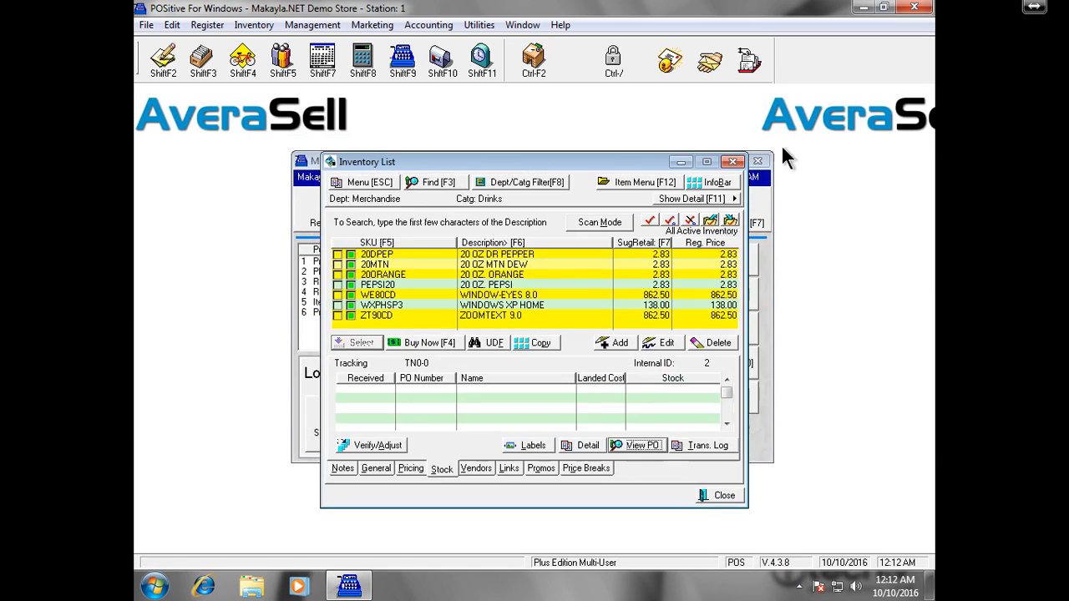
# - Open Inventory > Purchase Orders > Receive Purchase Orders
pyautogui.click(248, 25)
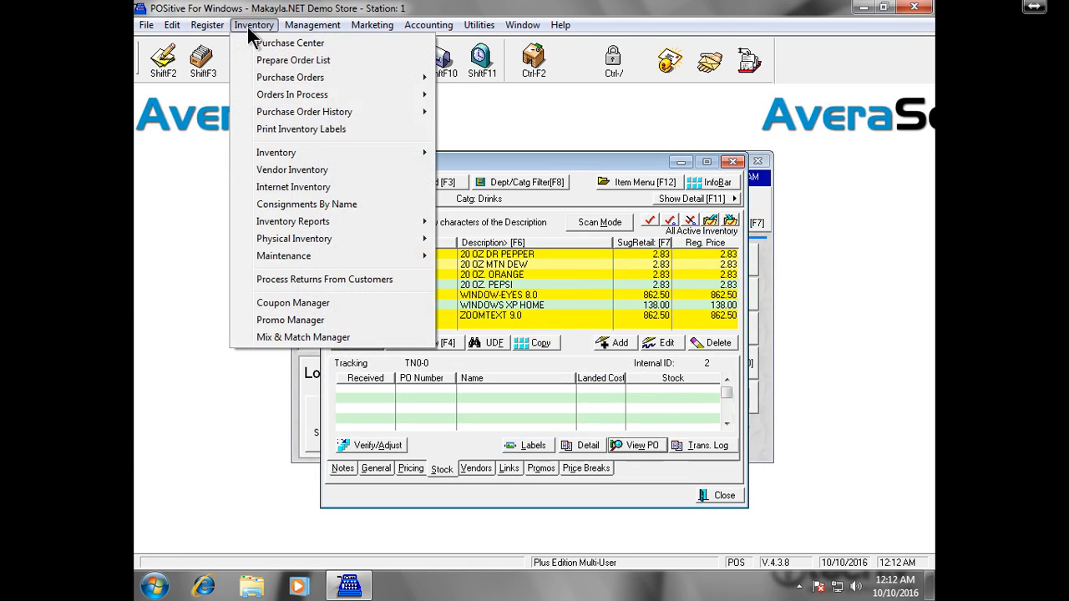
pyautogui.moveTo(305, 100)
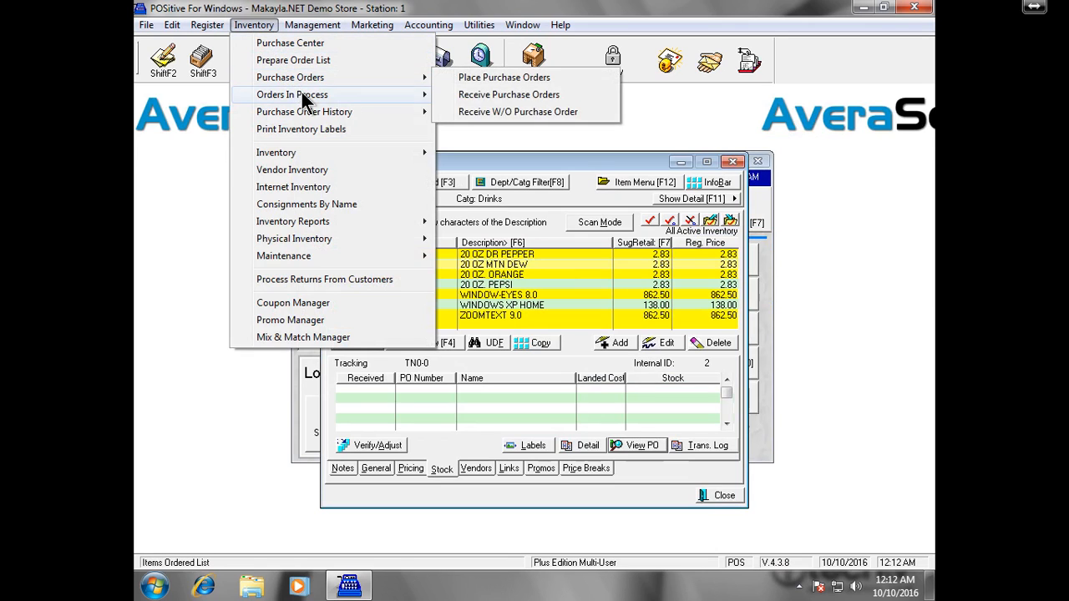
pyautogui.moveTo(342, 76)
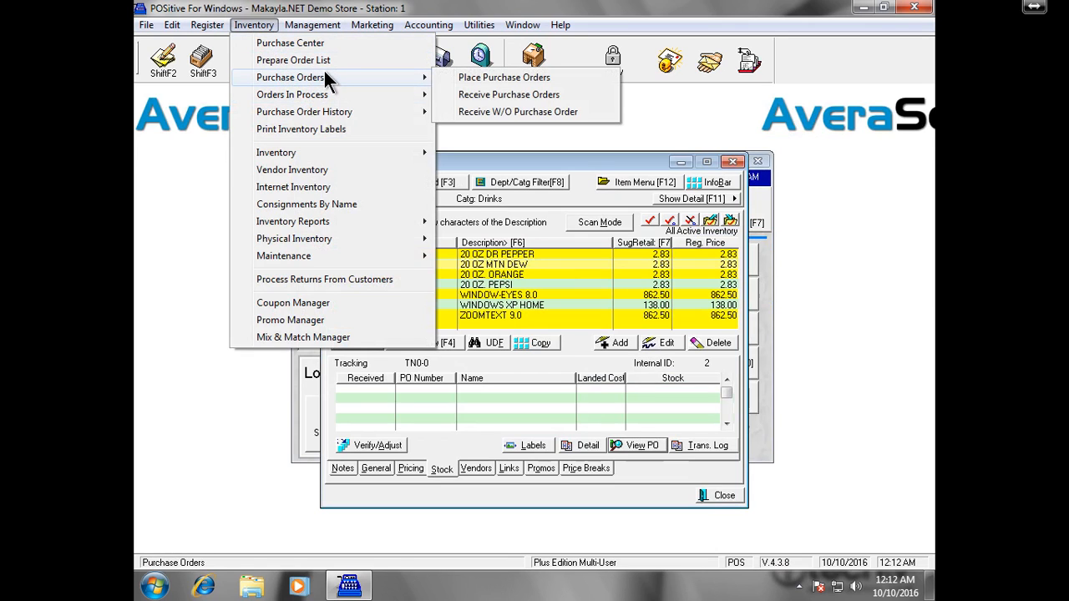
pyautogui.click(552, 98)
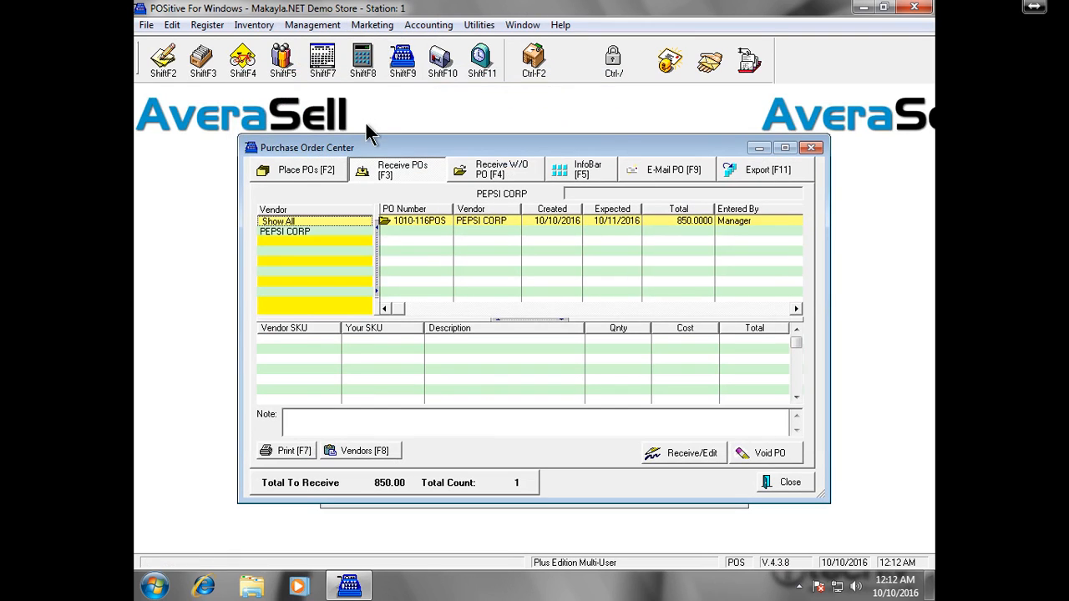
# - Open the Pepsi Corp purchase order for receiving and enter the vendor invoice number, leaving freight at 0.00
pyautogui.click(431, 222)
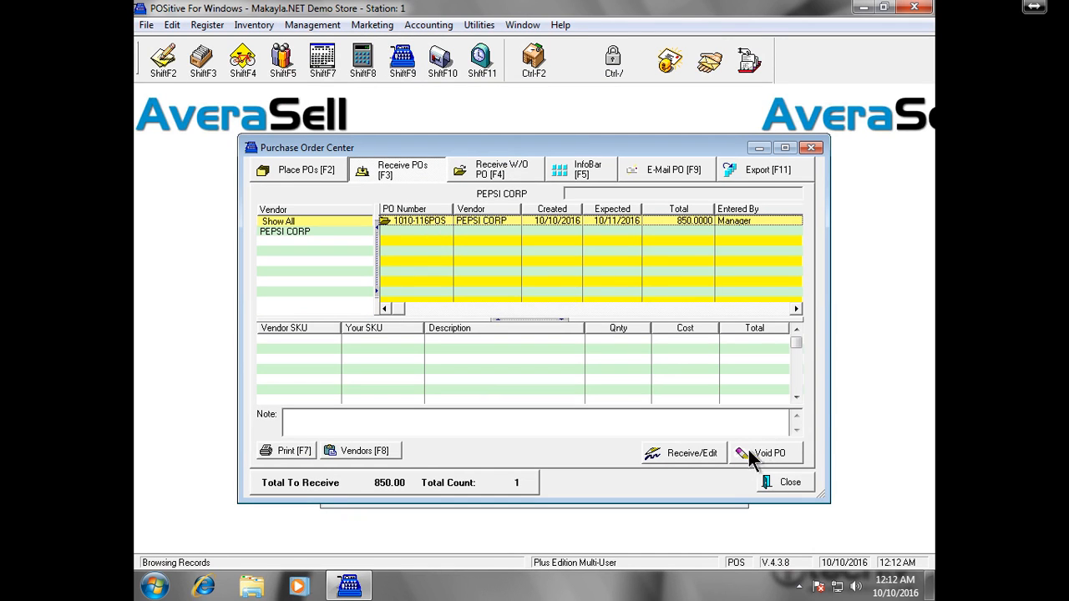
pyautogui.click(717, 454)
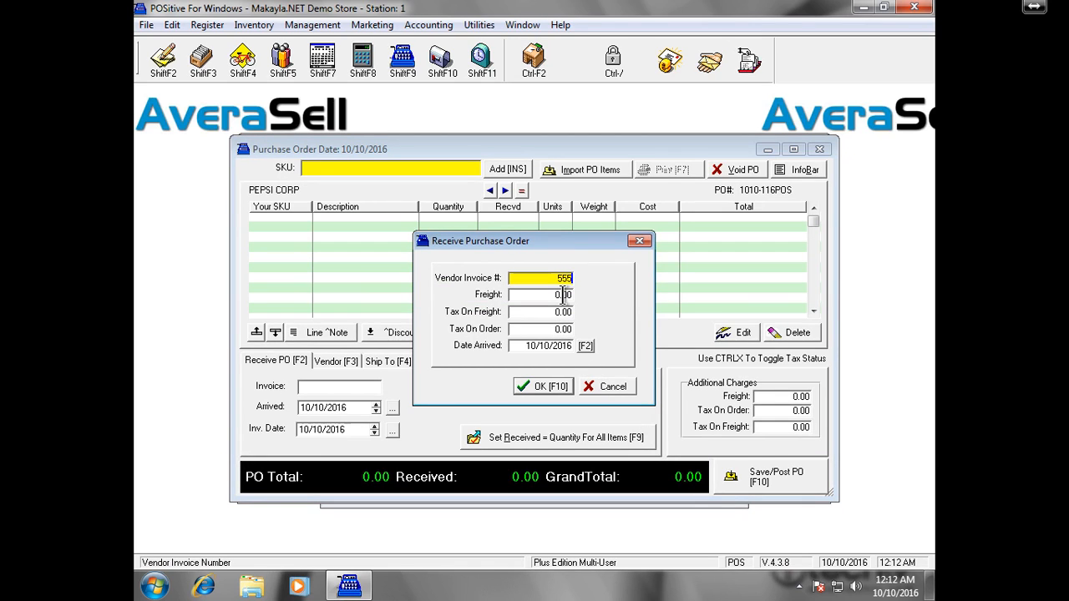
pyautogui.write('41212')
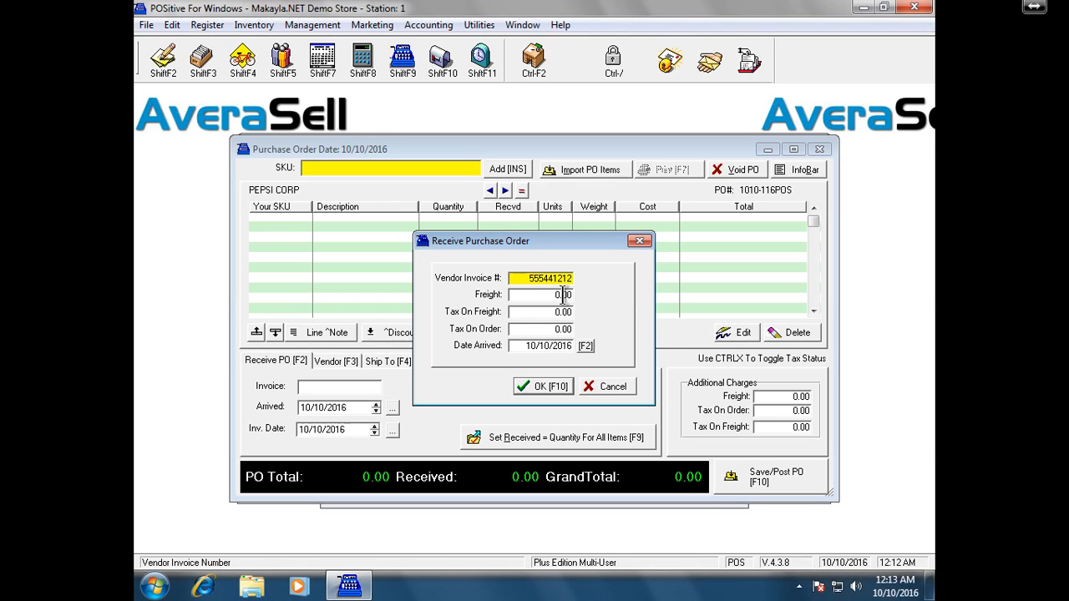
pyautogui.press('Tab')
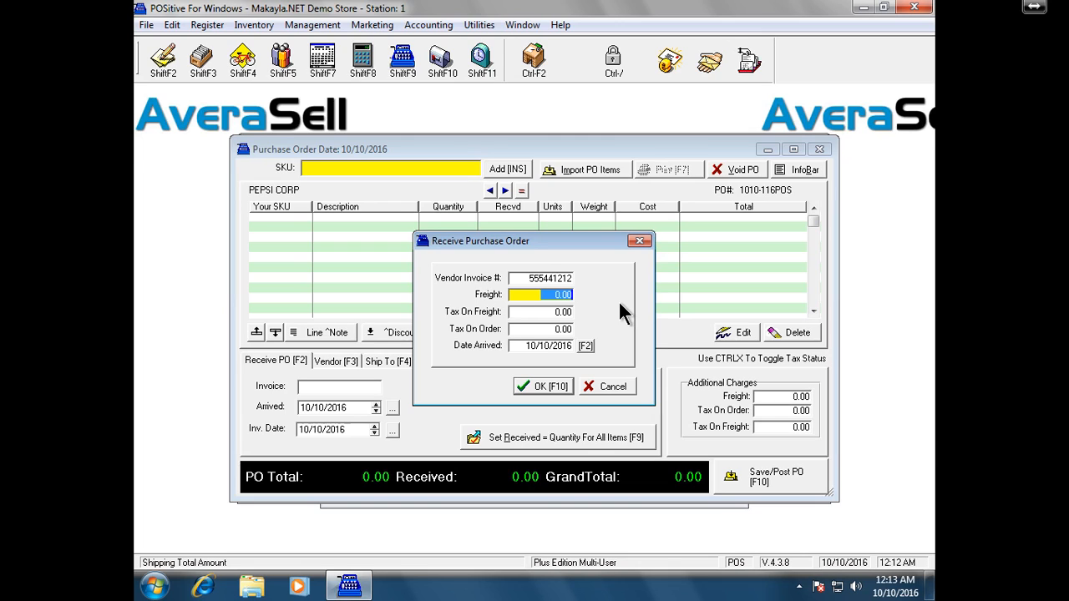
# - Accept the receiving details, confirm Set Received = Quantity, and bring up the Purchase Order Importer
pyautogui.click(563, 390)
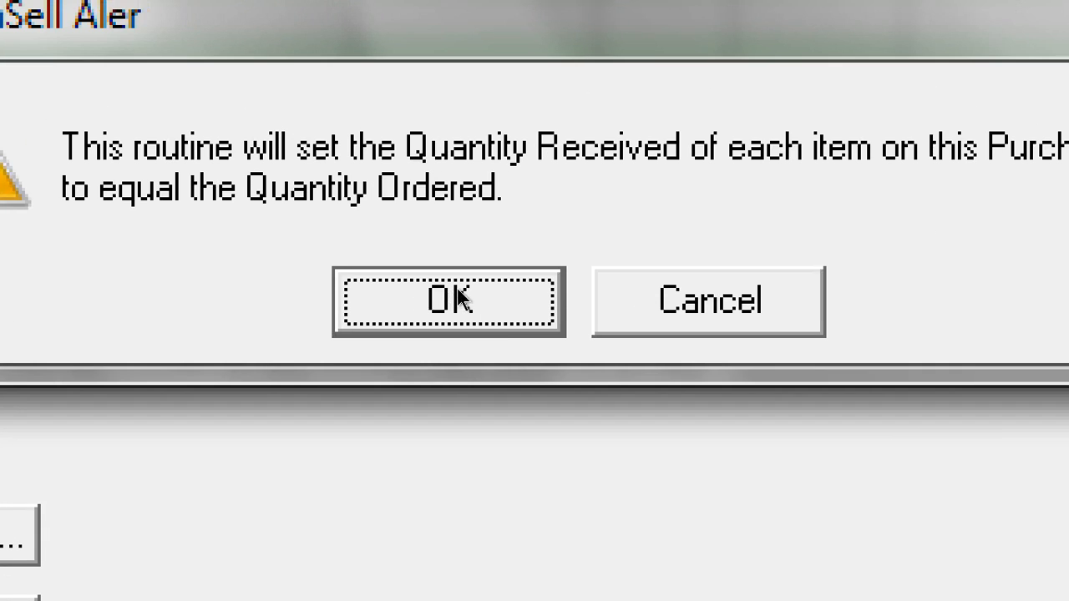
pyautogui.click(509, 340)
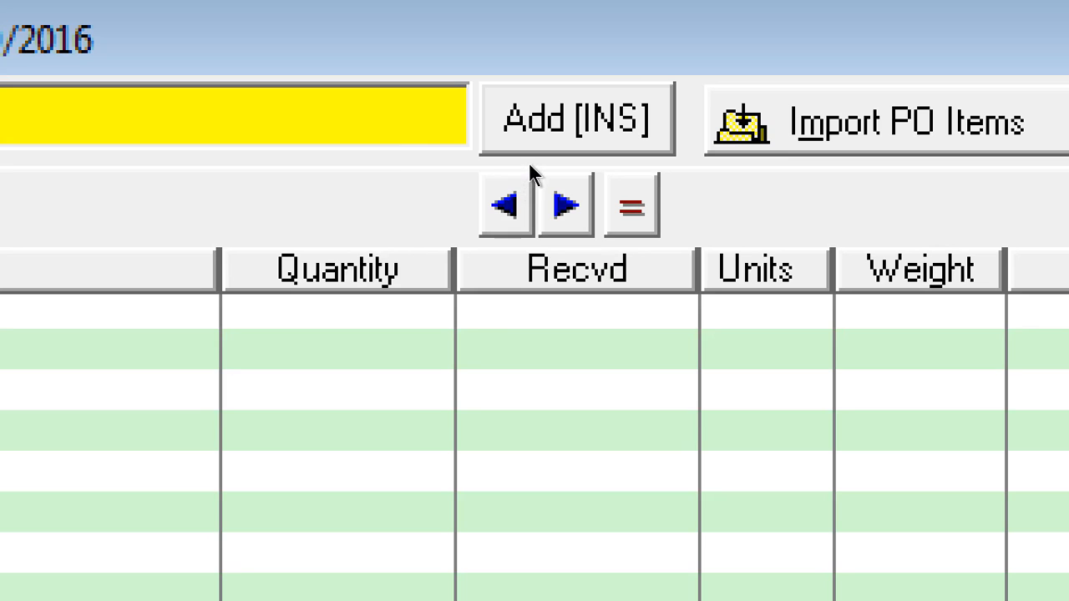
pyautogui.press('Tab')
pyautogui.press('Tab')
pyautogui.press('Tab')
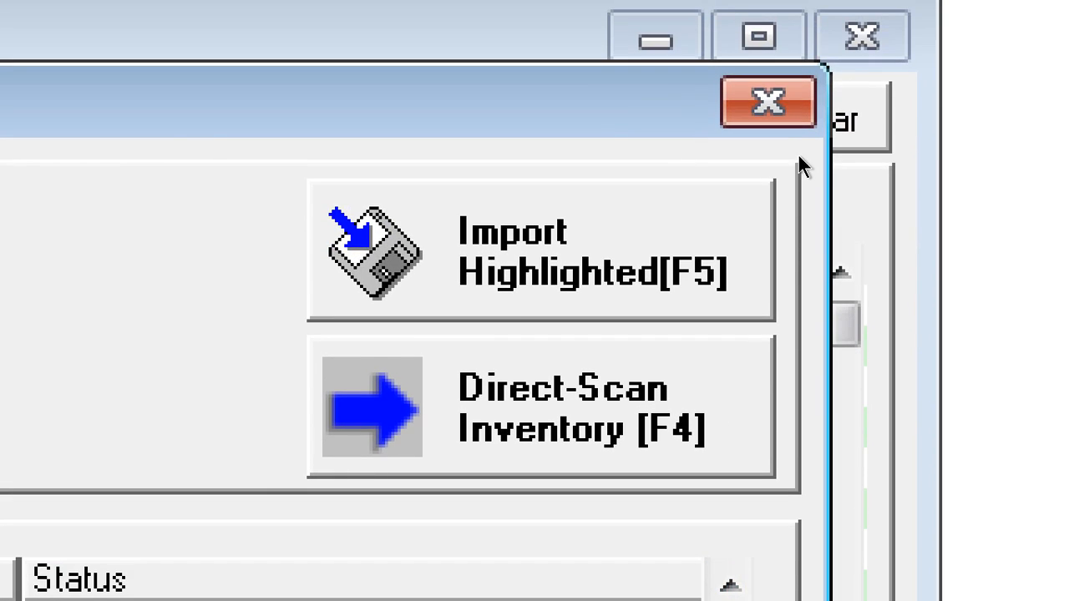
# - Dismiss the importer and empty-PO alert, then add 20MTN (20 OZ MTN DEW) at 1.00 case, 85.00 cost
pyautogui.click(768, 101)
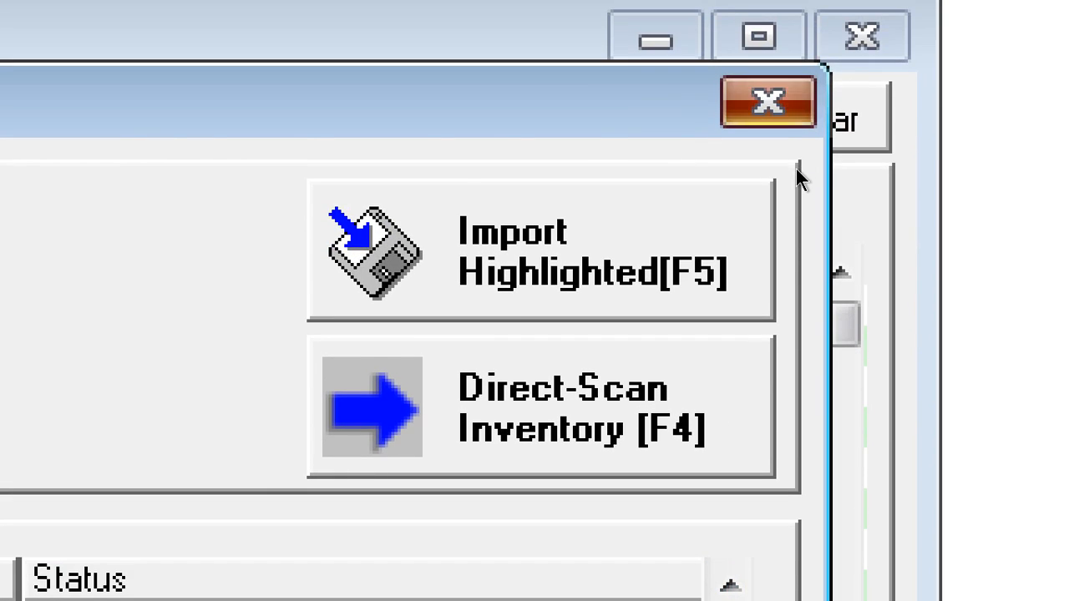
pyautogui.click(862, 35)
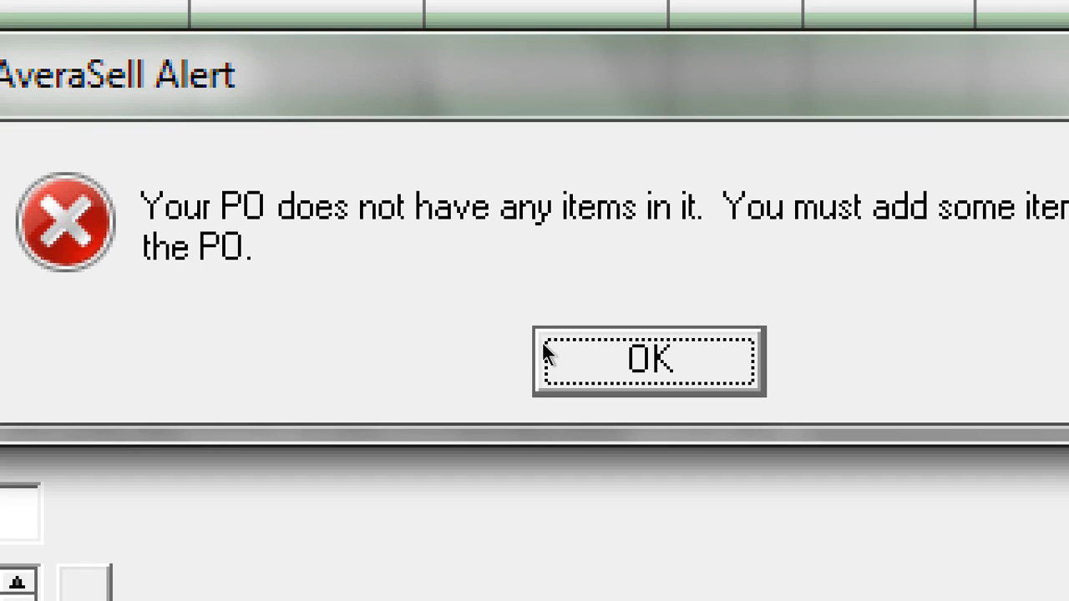
pyautogui.click(548, 354)
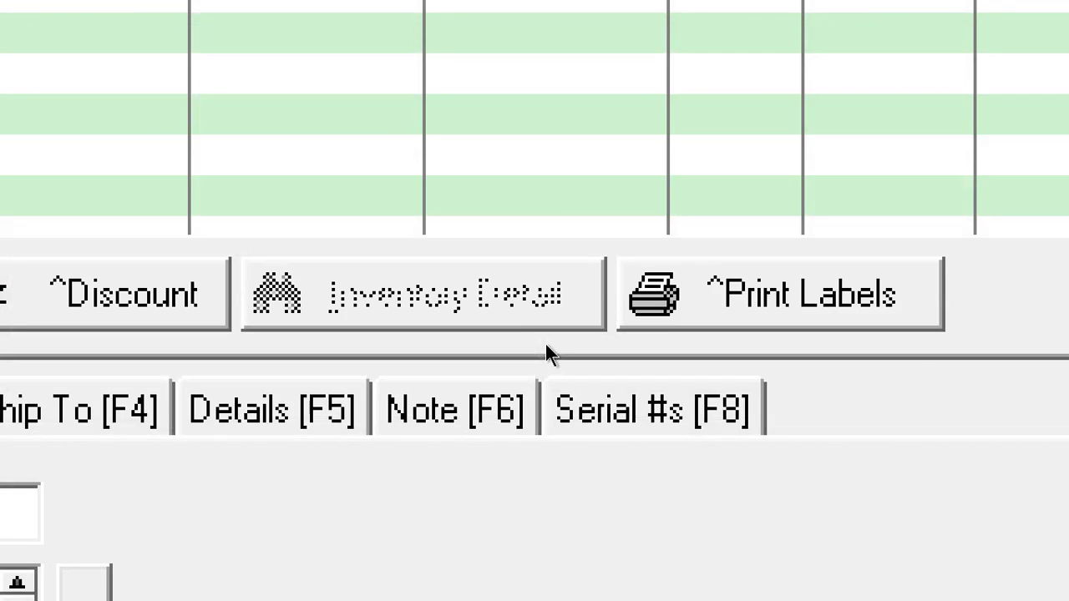
pyautogui.click(528, 175)
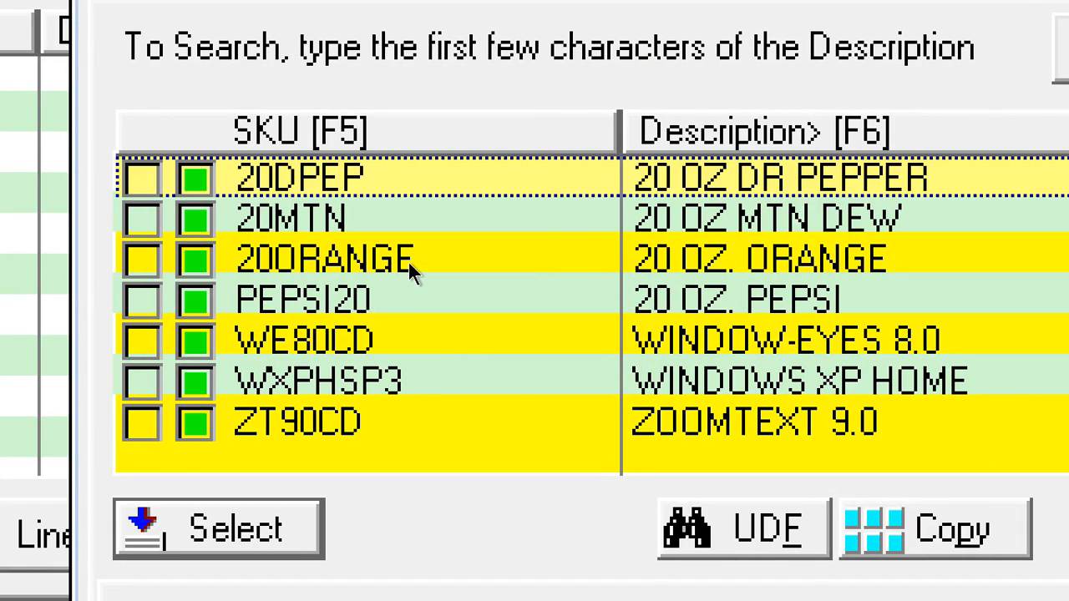
pyautogui.press('Down')
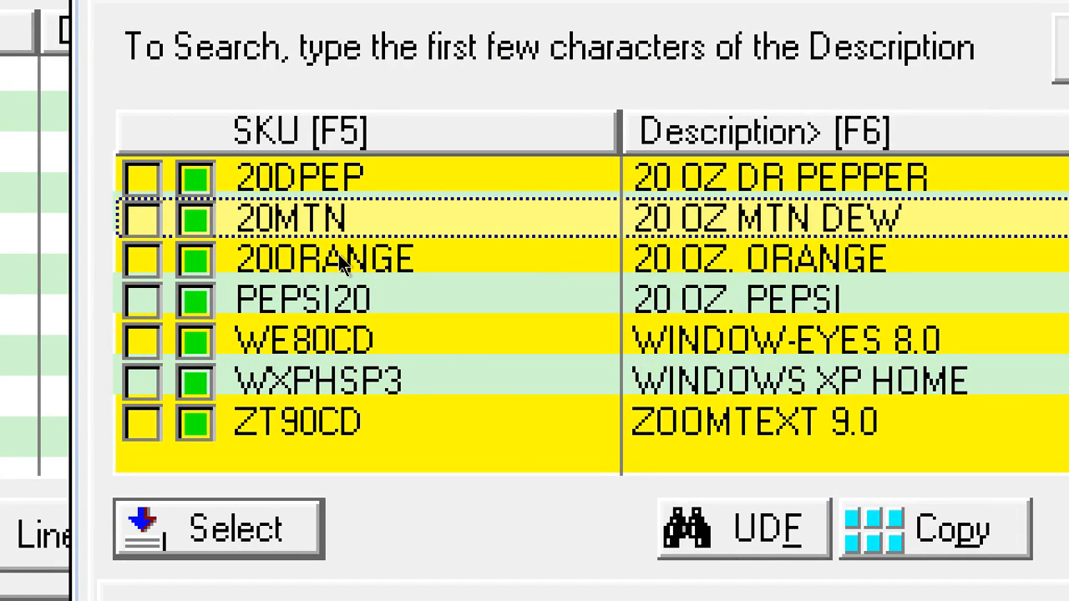
pyautogui.press('space')
pyautogui.press('Return')
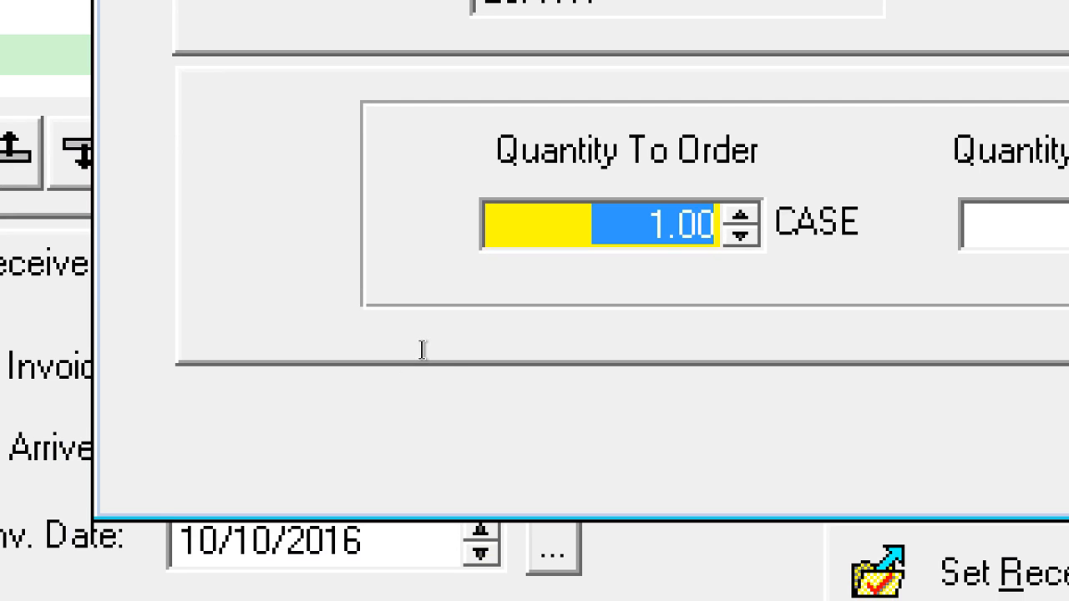
# - Order 10 cases of 20MTN, mark them fully received for 850.00, and post the PO
pyautogui.write('10')
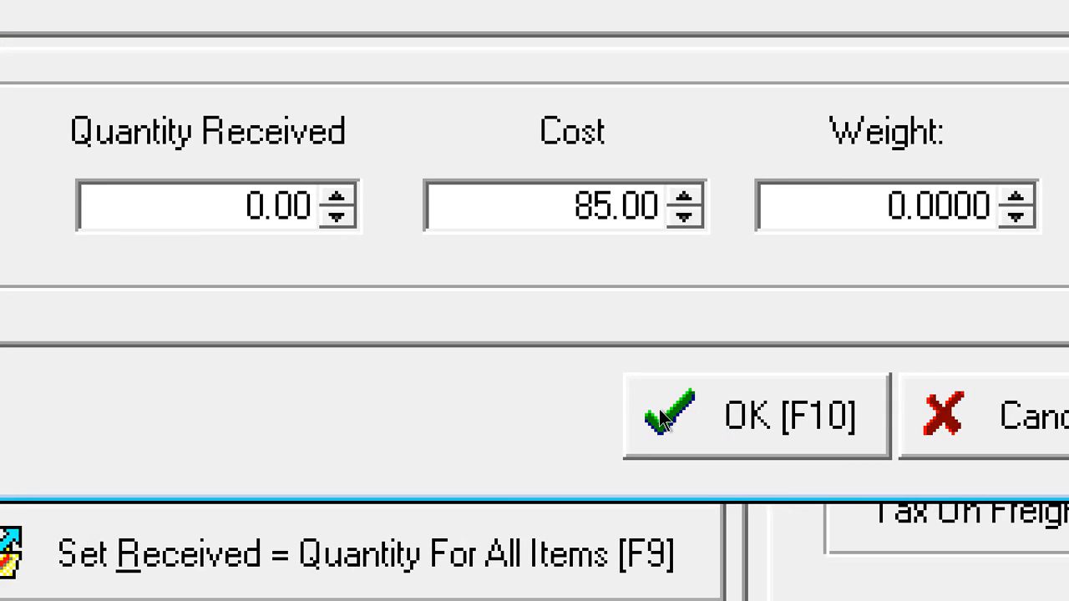
pyautogui.click(660, 418)
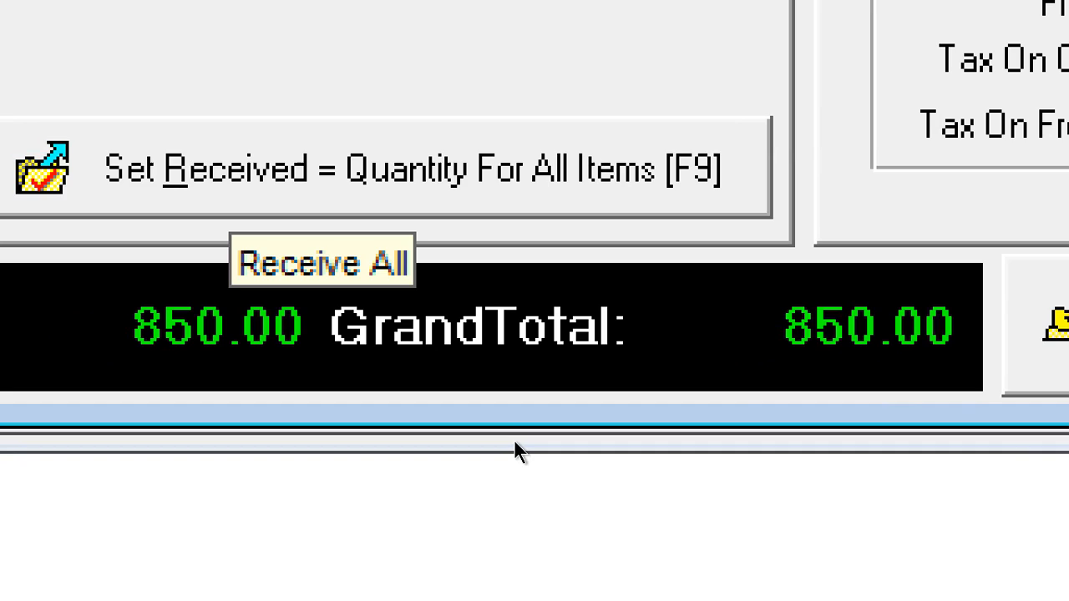
pyautogui.click(230, 170)
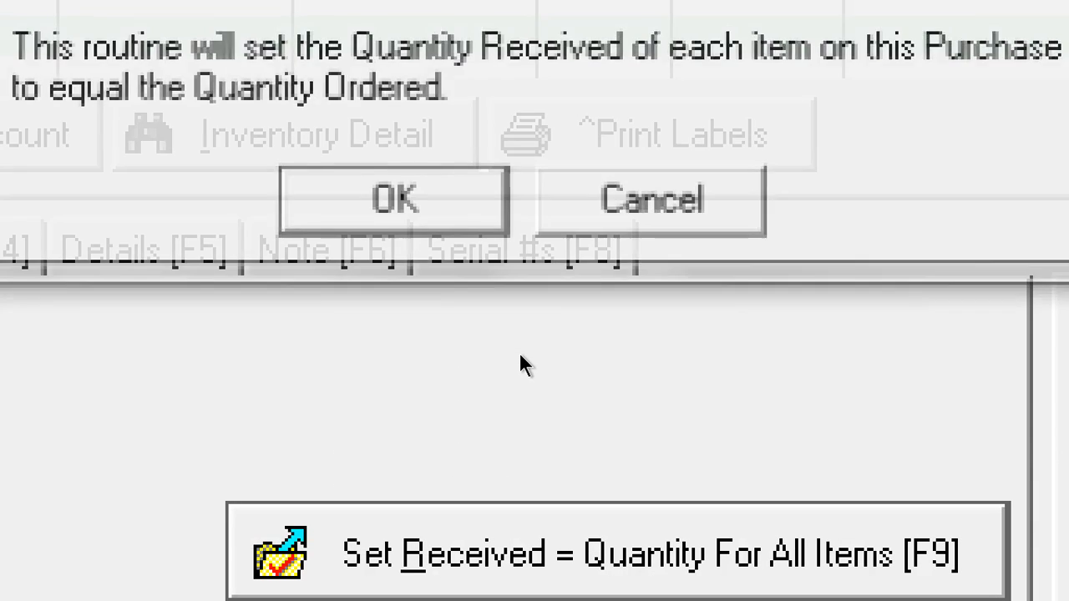
pyautogui.press('Return')
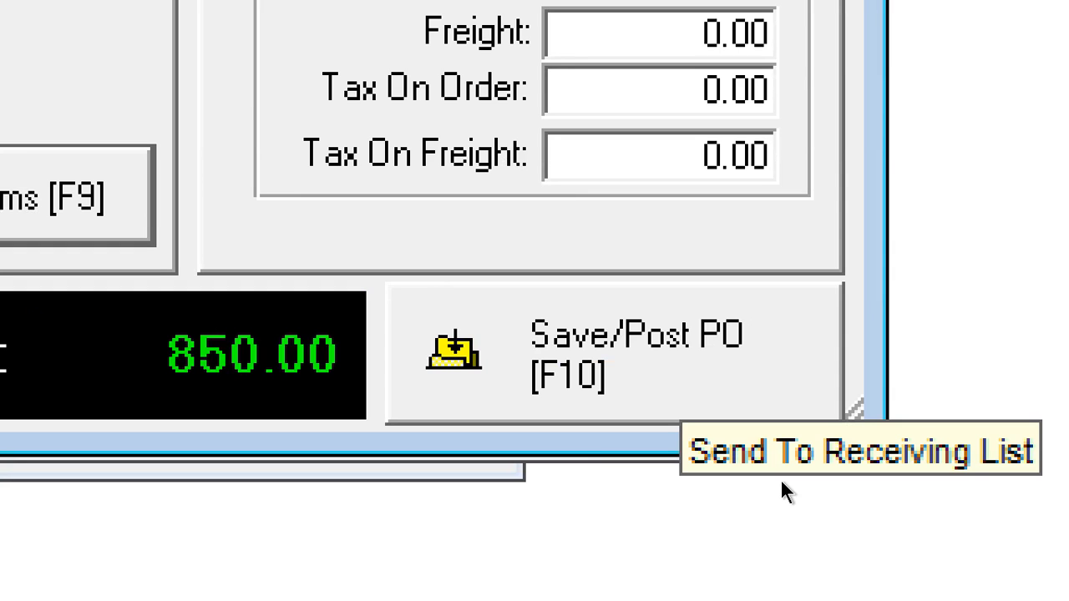
pyautogui.press('F10')
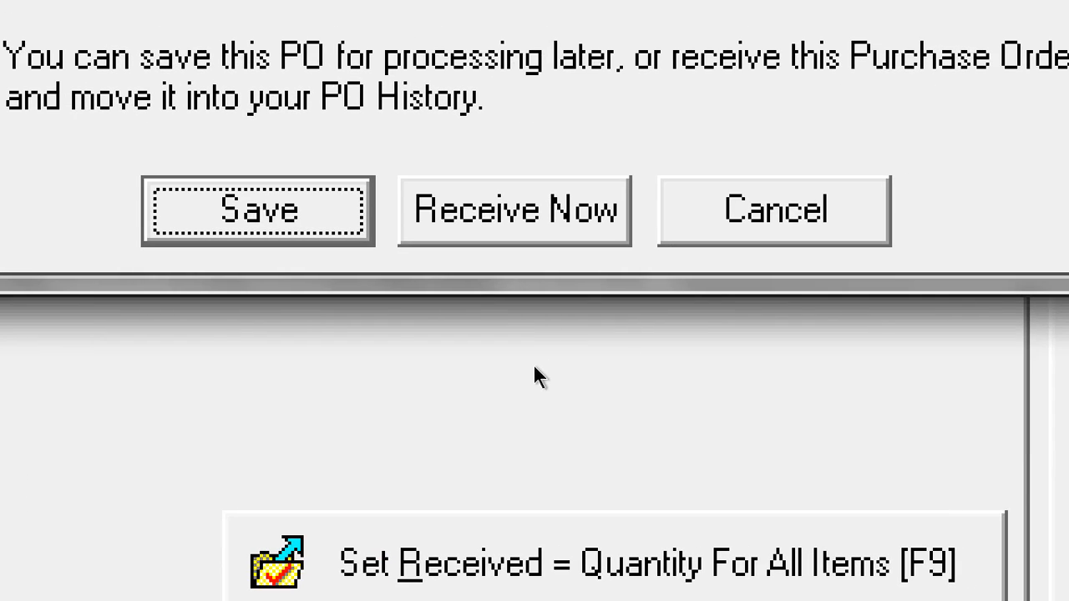
# - Receive the PO now, review the customer-order arrivals, and dismiss the 'Purchase Order has been received' notice
pyautogui.press('Tab')
pyautogui.press('Return')
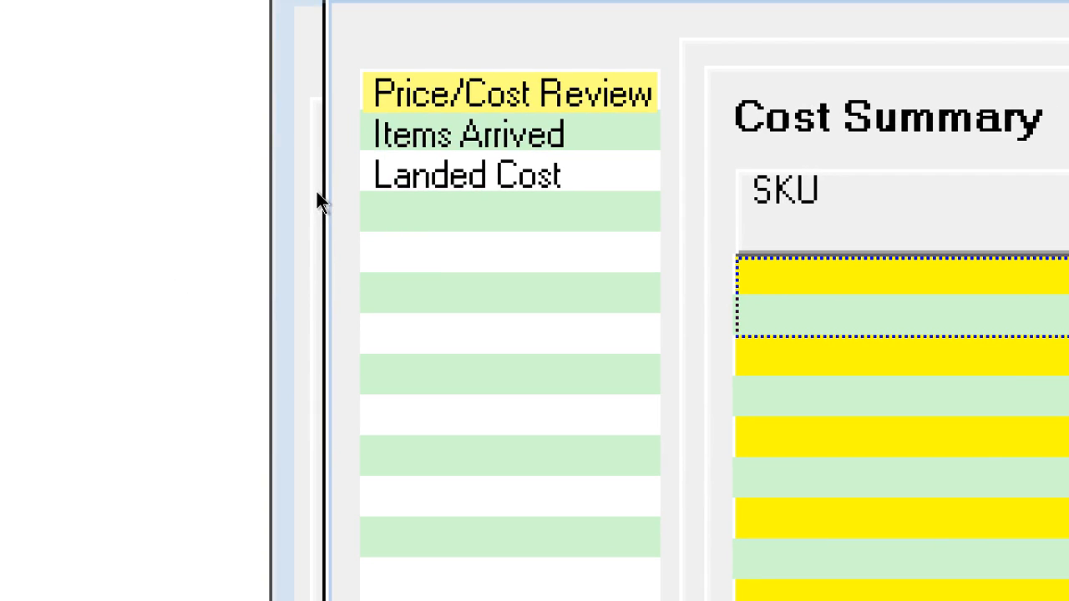
pyautogui.click(380, 136)
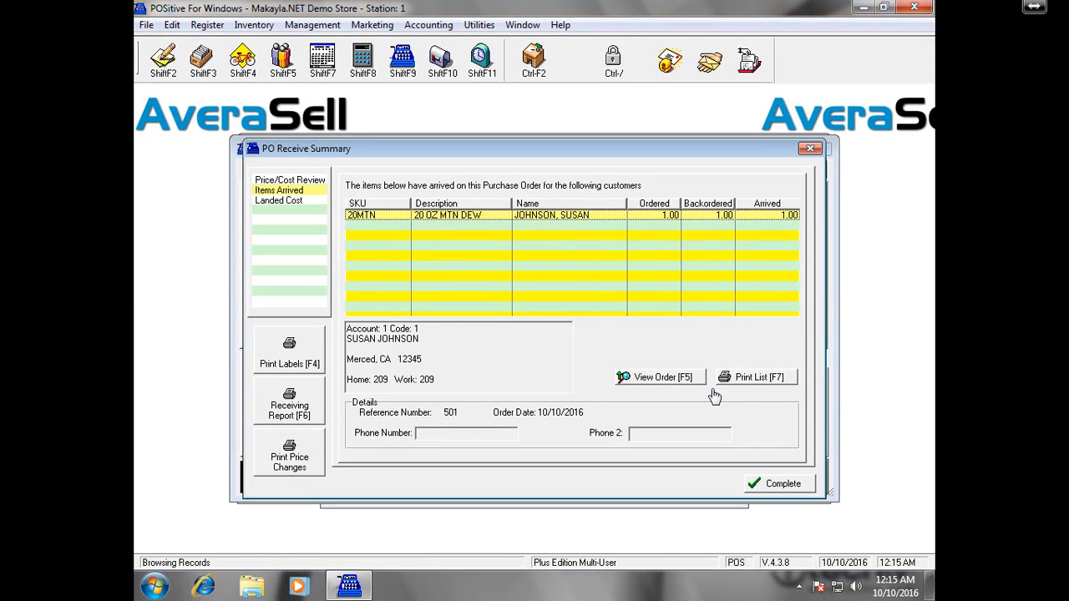
pyautogui.click(785, 482)
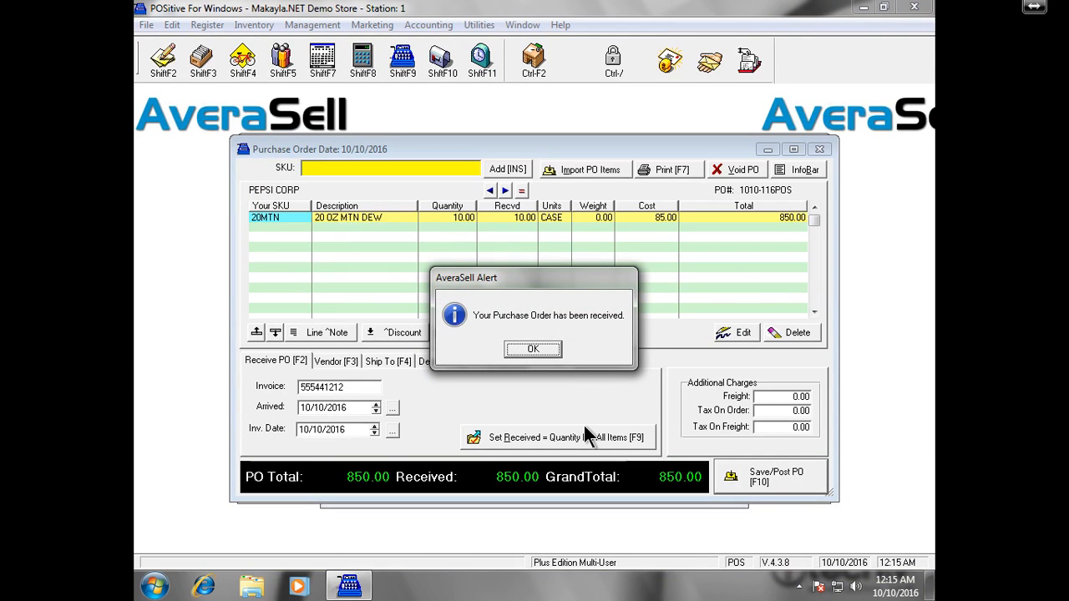
pyautogui.press('Return')
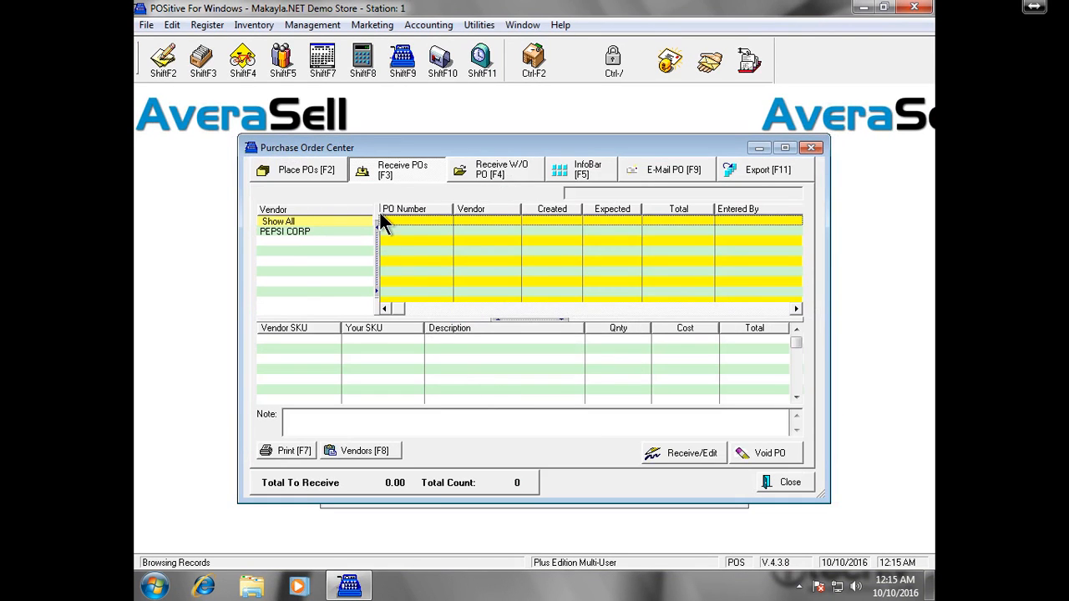
# - Close the Purchase Order Center and check 20MTN's stock of 500 before closing the Inventory List
pyautogui.click(811, 148)
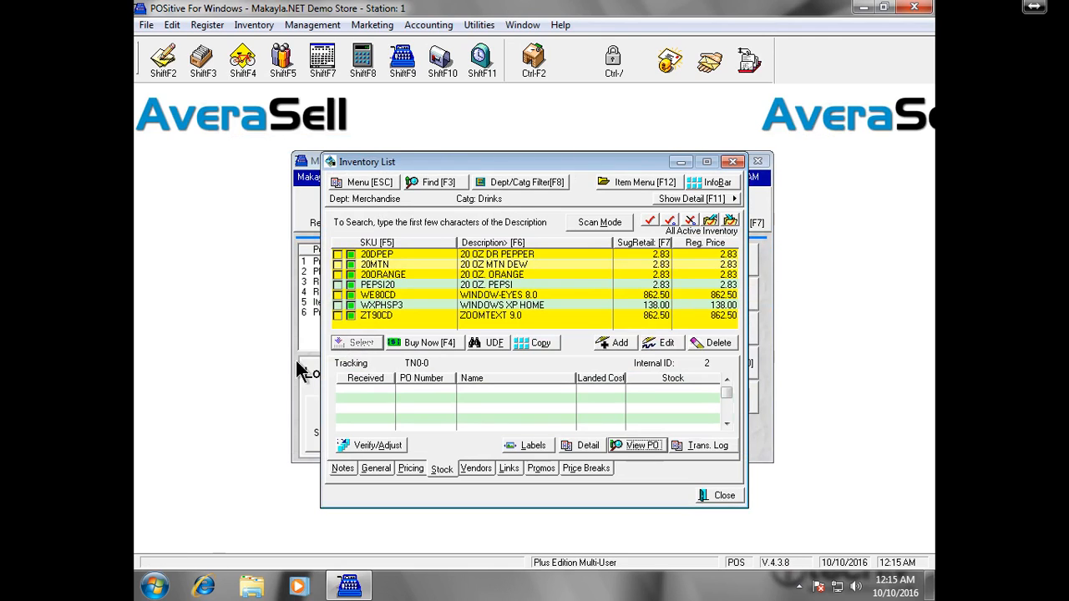
pyautogui.click(407, 266)
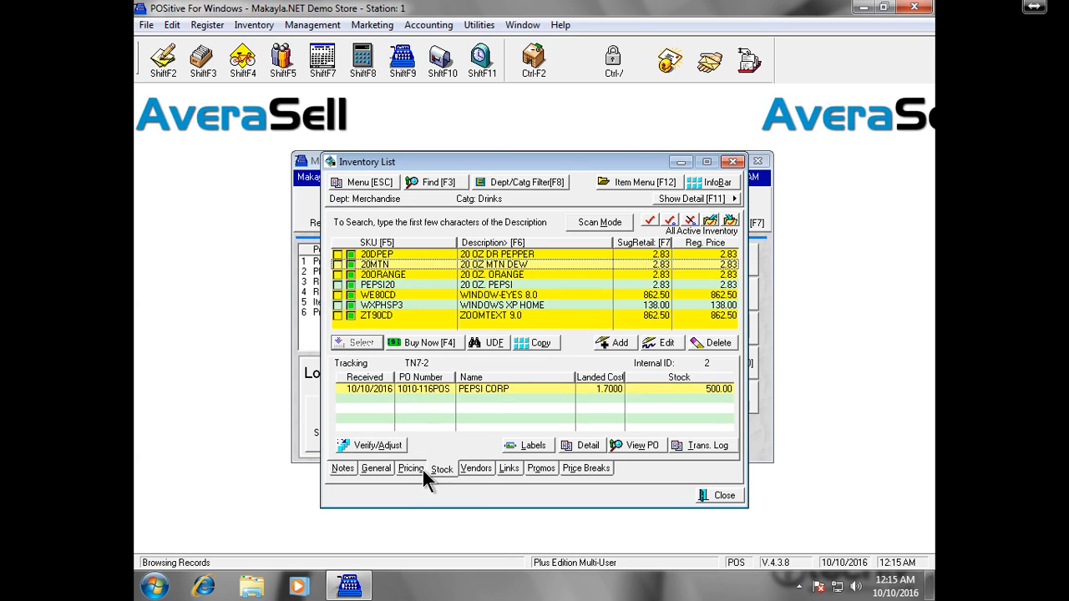
pyautogui.click(703, 495)
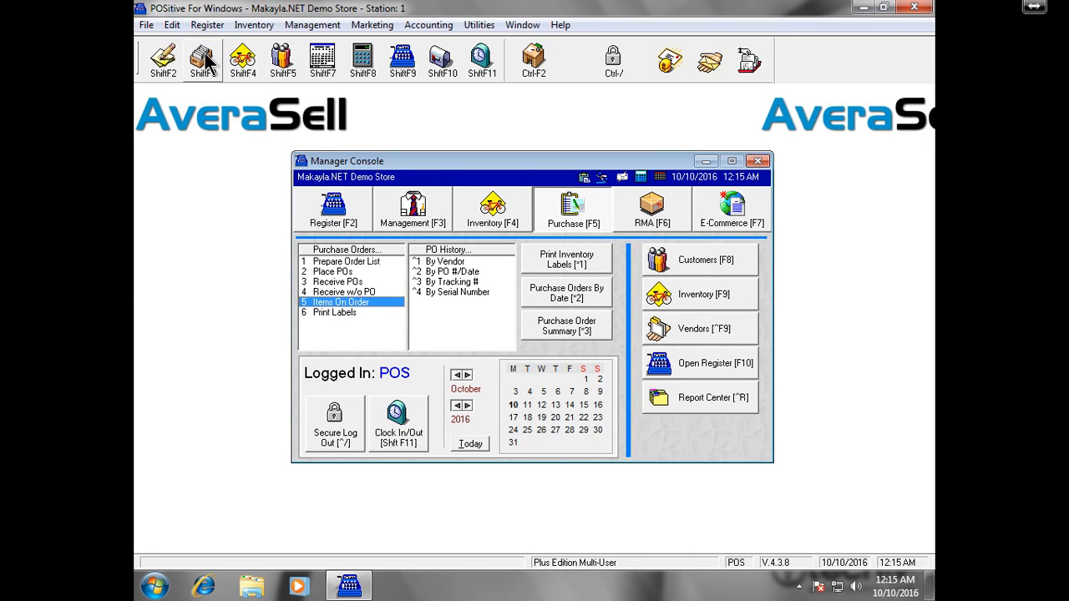
# - Convert the customer's pending order for one 20 OZ MTN DEW into an invoice with a 1.70 deposit
pyautogui.click(334, 213)
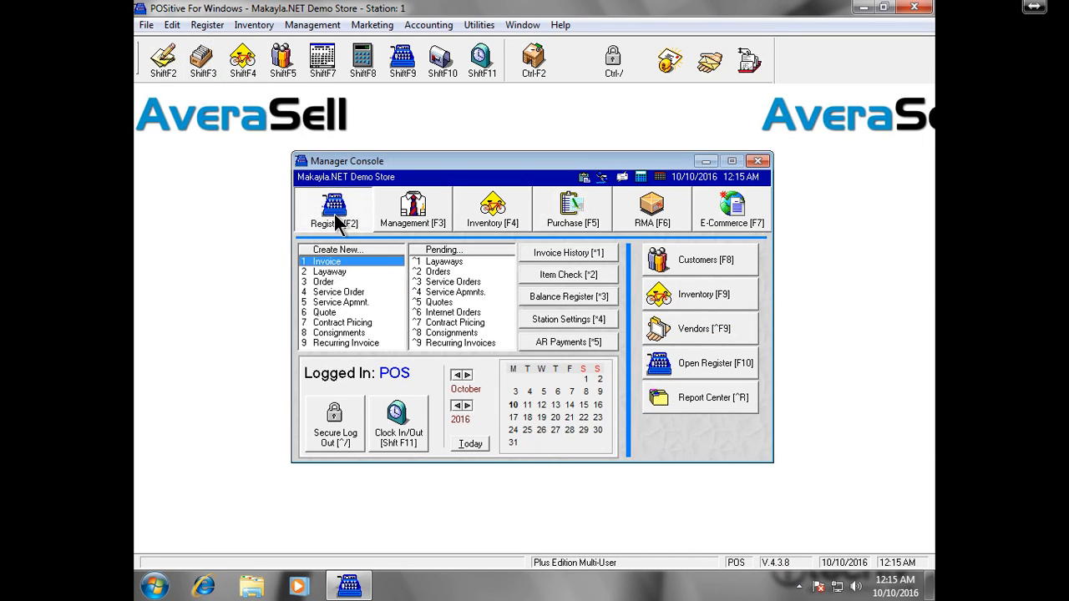
pyautogui.doubleClick(493, 272)
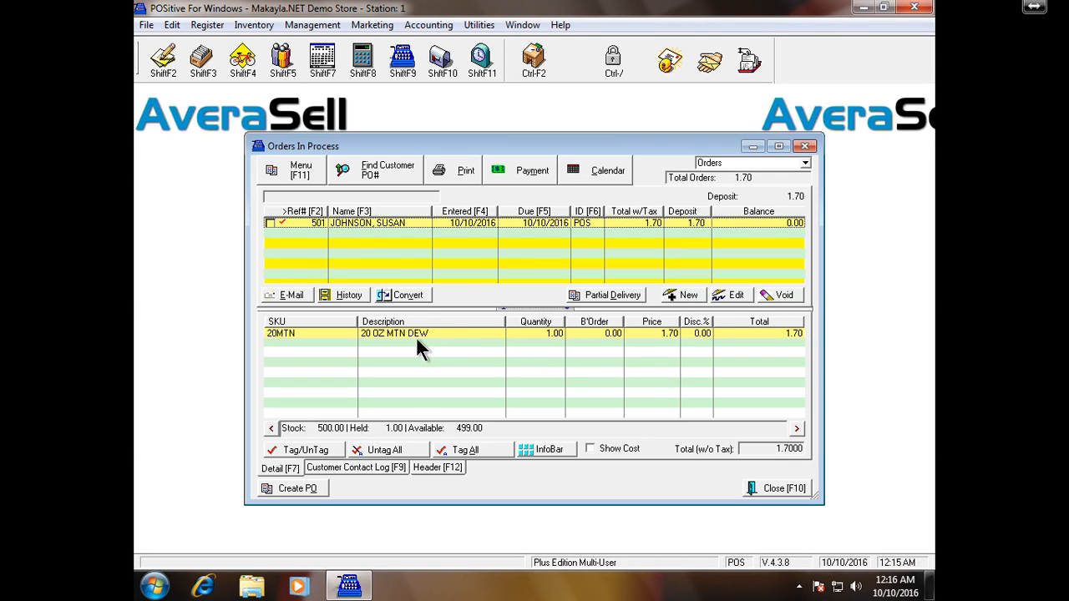
pyautogui.click(426, 296)
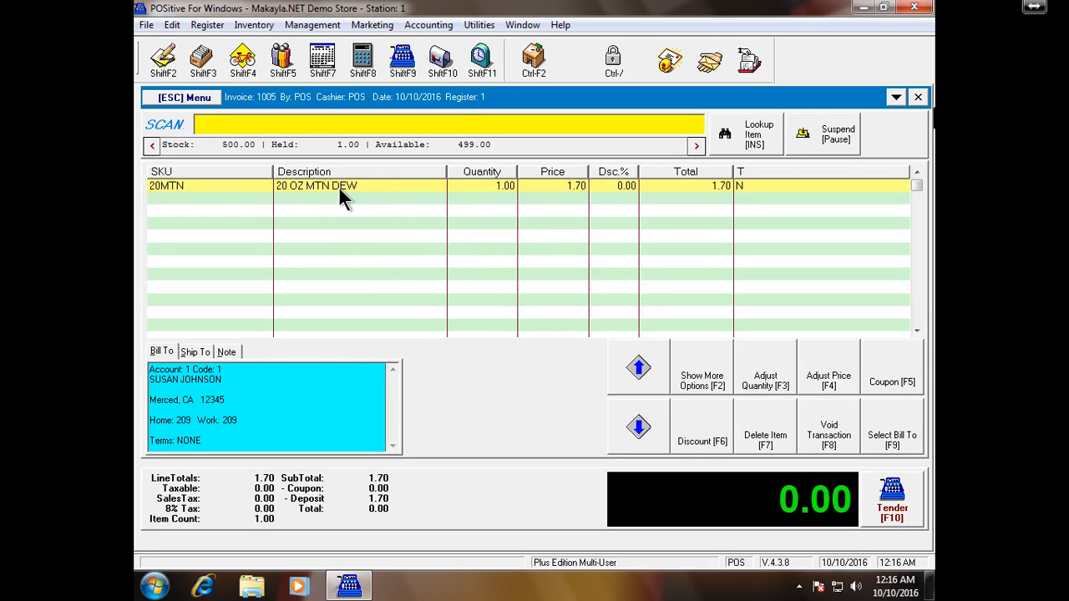
# - Change the 20 OZ MTN DEW quantity to 2, making the line 3.40 with 1.70 due
pyautogui.rightClick(411, 182)
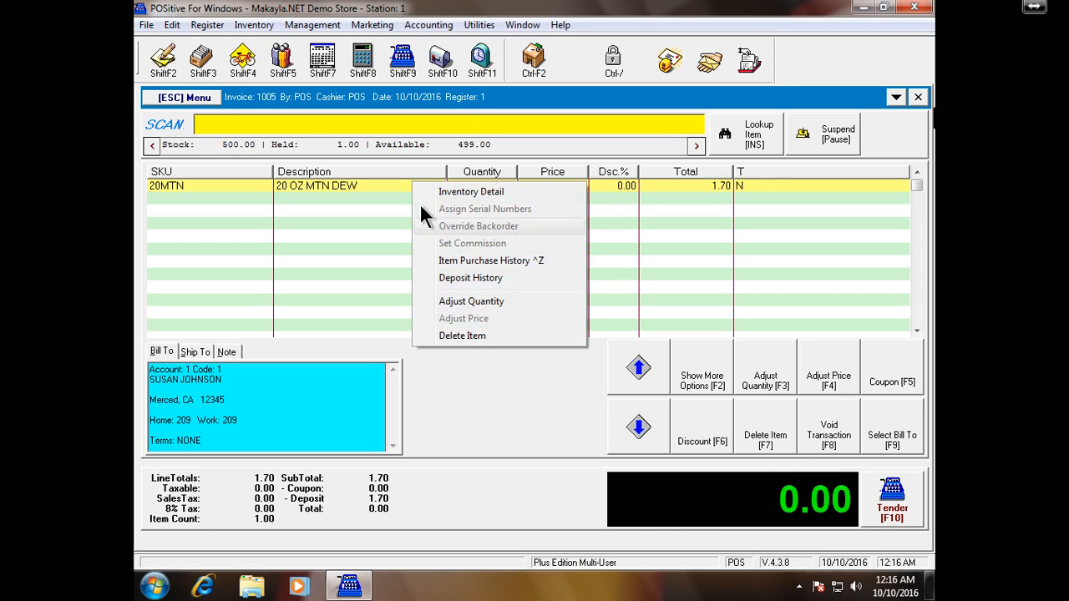
pyautogui.click(520, 300)
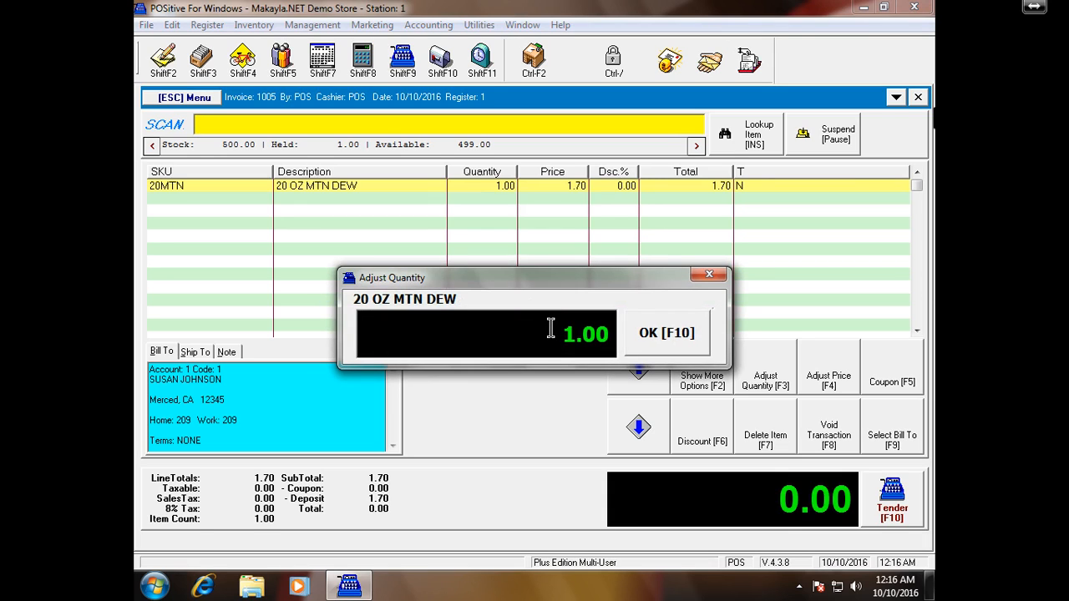
pyautogui.write('2')
pyautogui.click(665, 342)
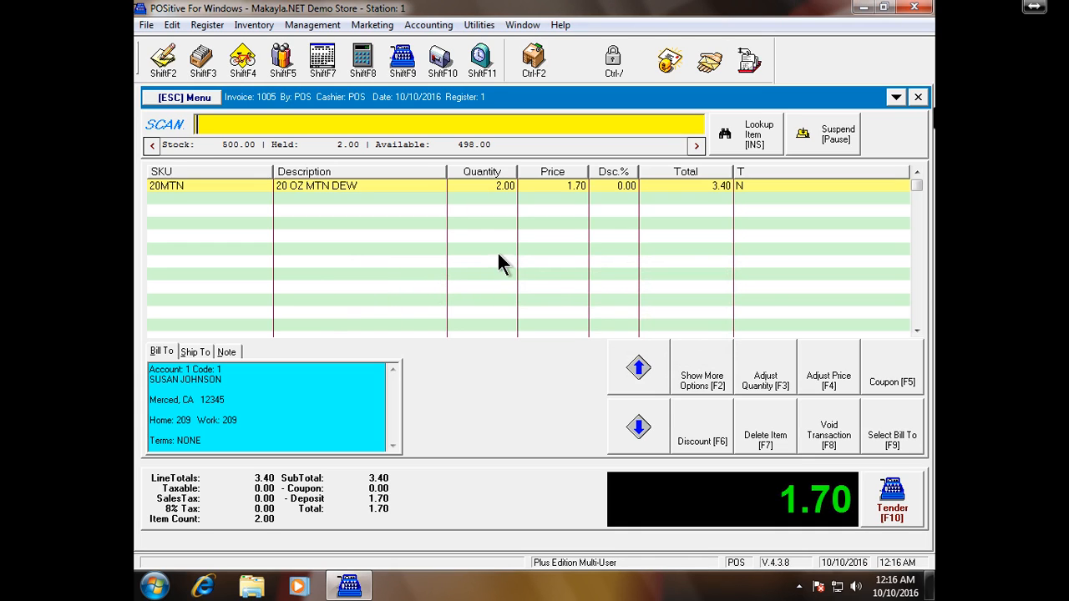
# - Tender the 1.70 balance as food stamps, enter the approval code, and close the invoice
pyautogui.click(904, 511)
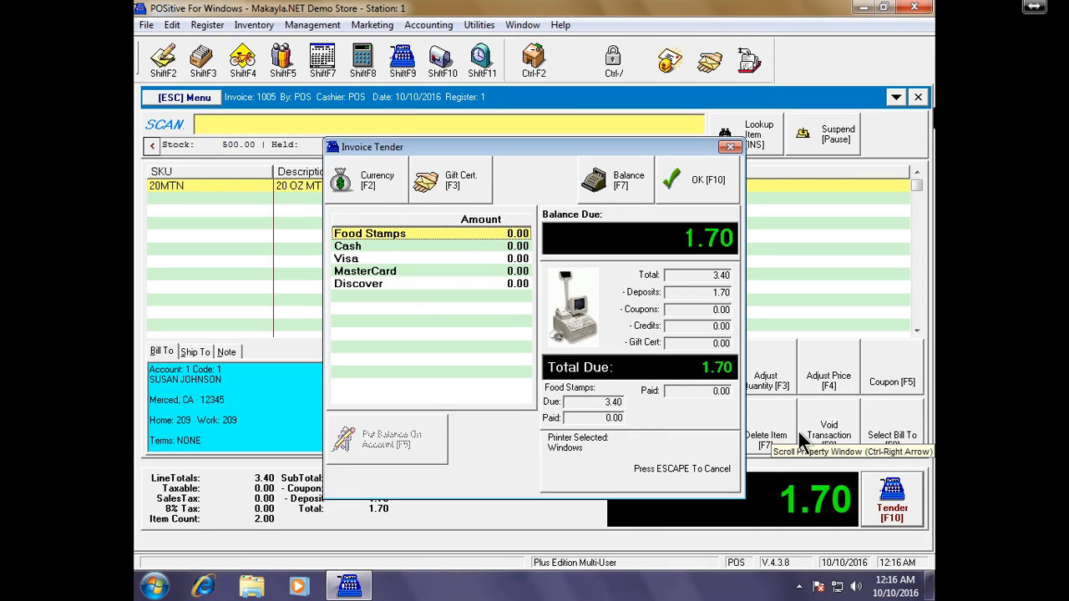
pyautogui.press('F7')
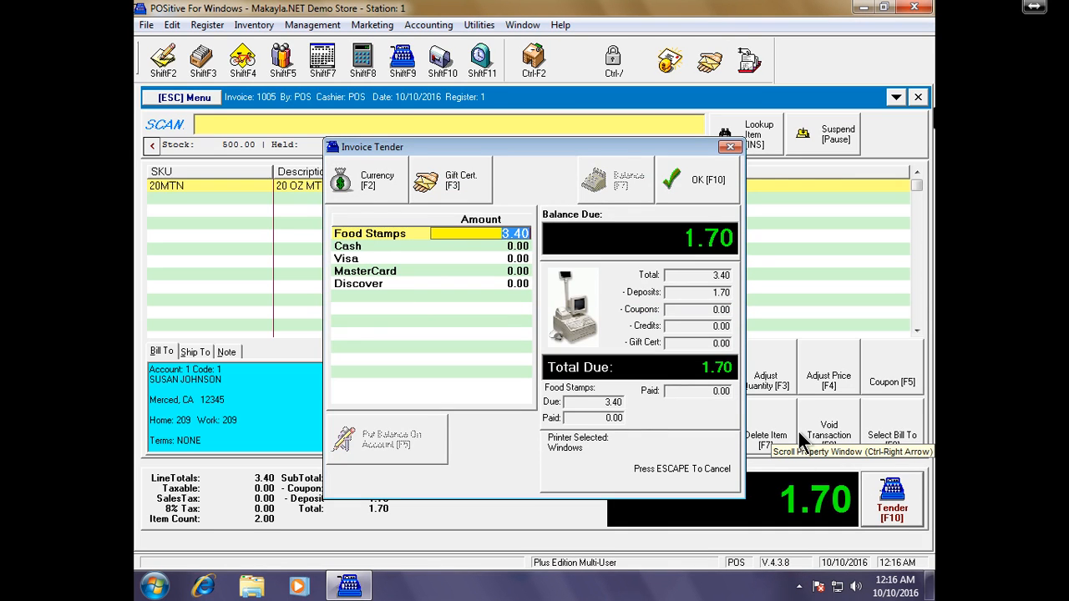
pyautogui.press('F10')
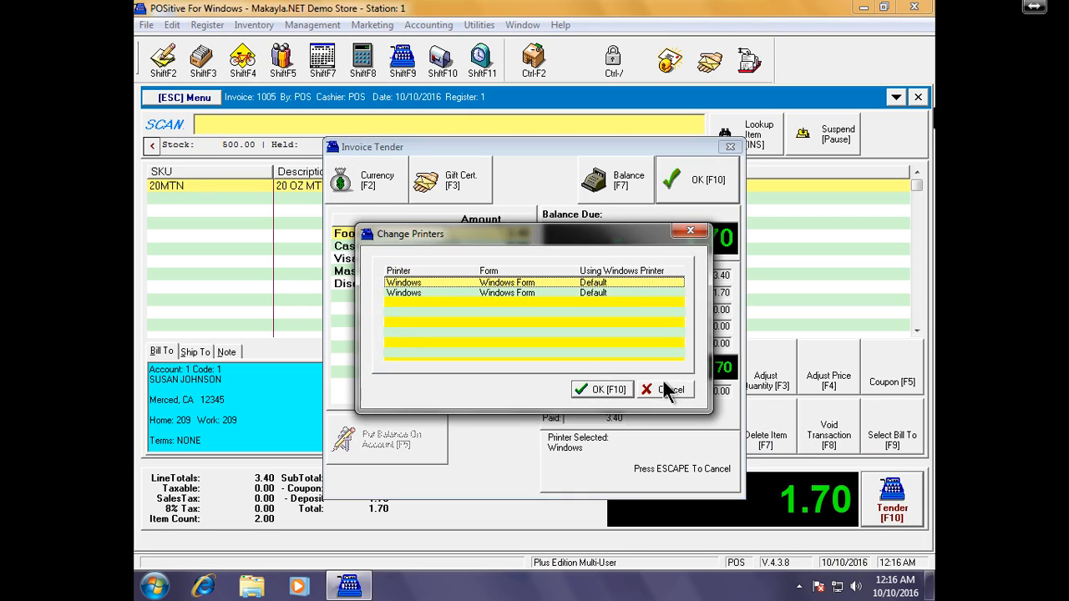
pyautogui.click(609, 391)
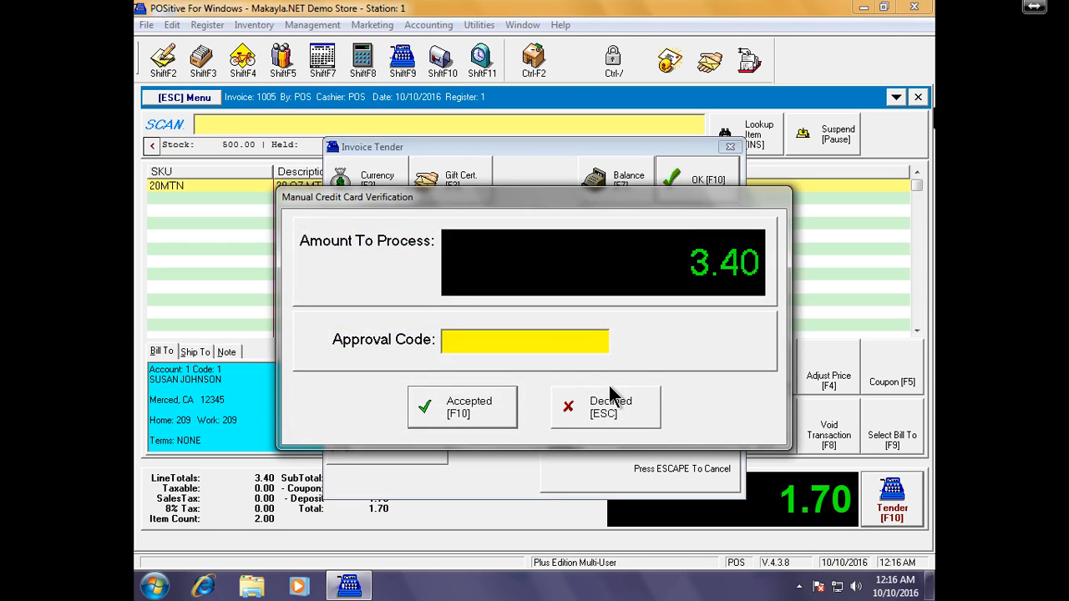
pyautogui.write('909099')
pyautogui.click(492, 411)
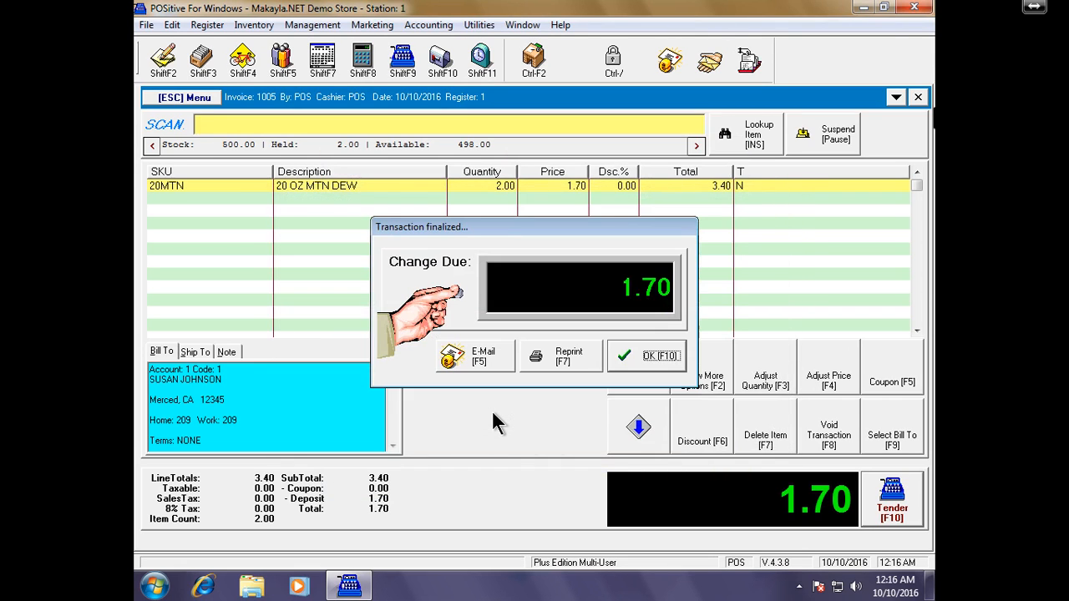
pyautogui.click(666, 367)
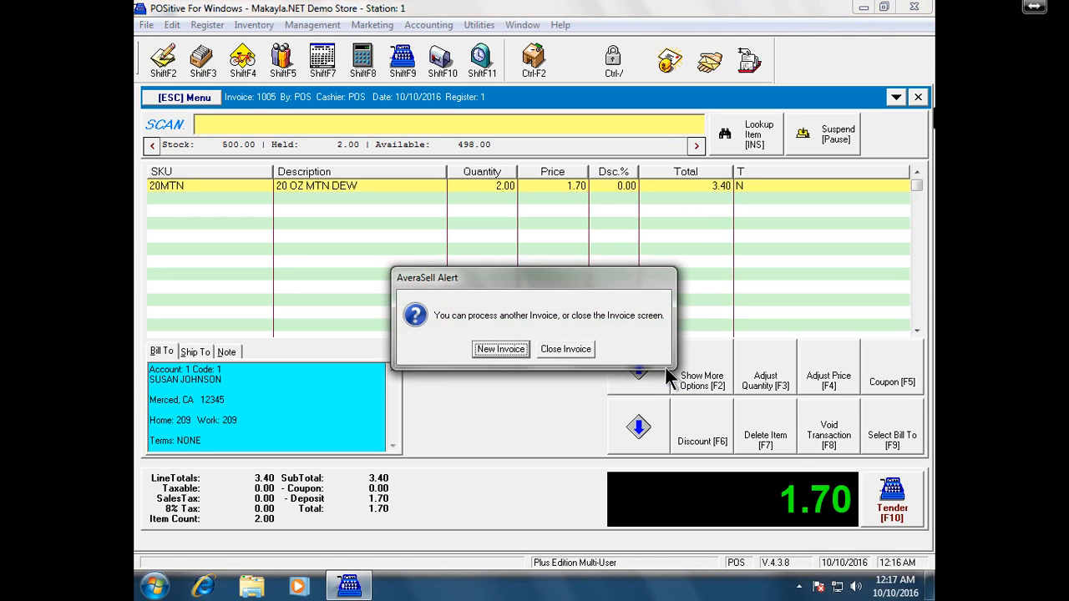
pyautogui.click(565, 352)
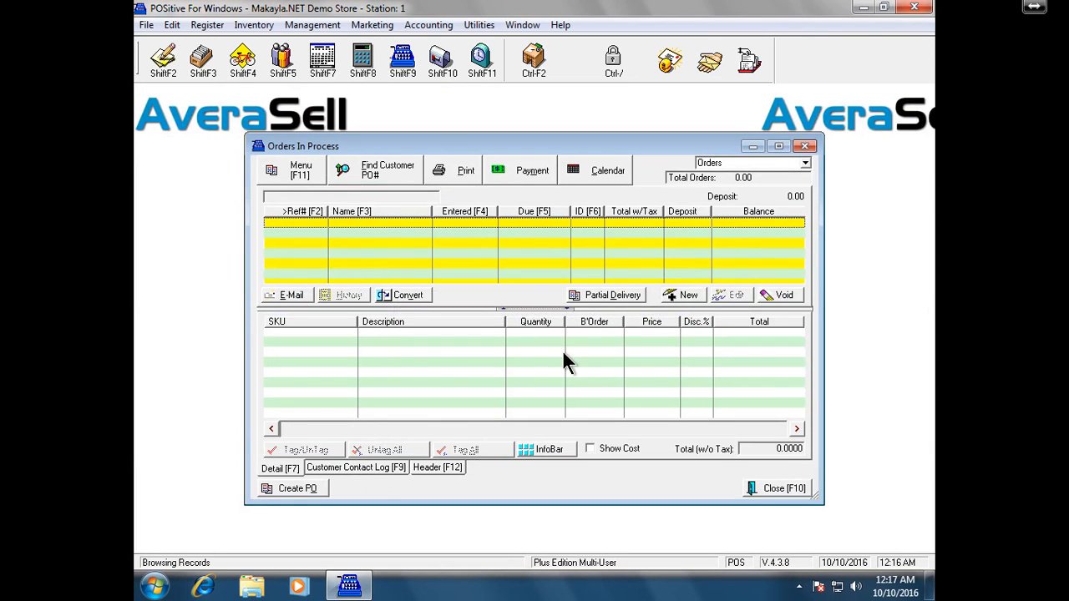
# - Close Orders In Process and the Manager Console, then exit via File > Exit and the company chooser
pyautogui.click(805, 148)
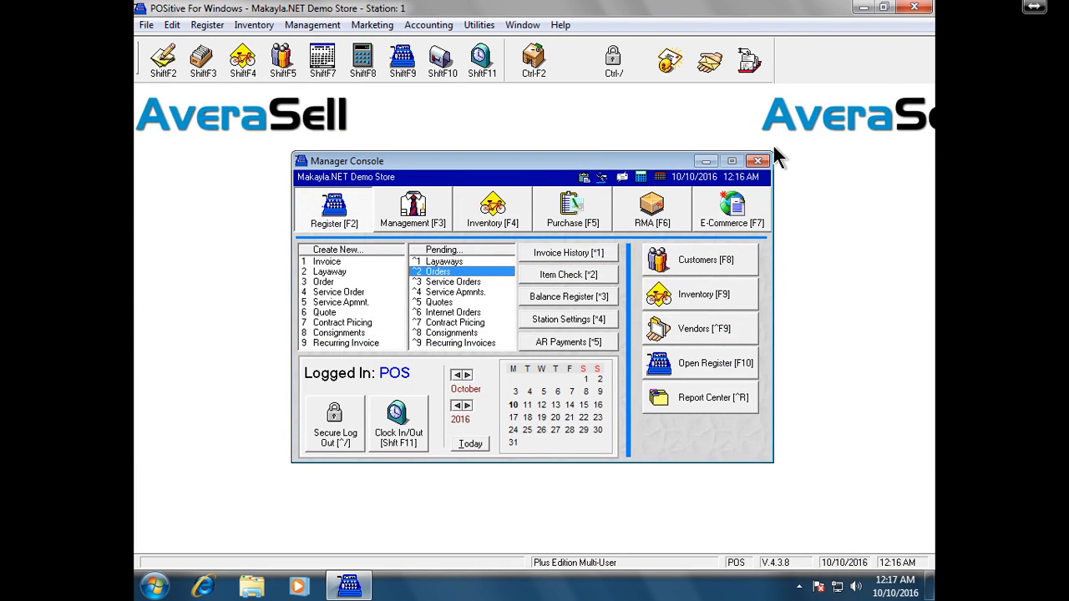
pyautogui.click(757, 161)
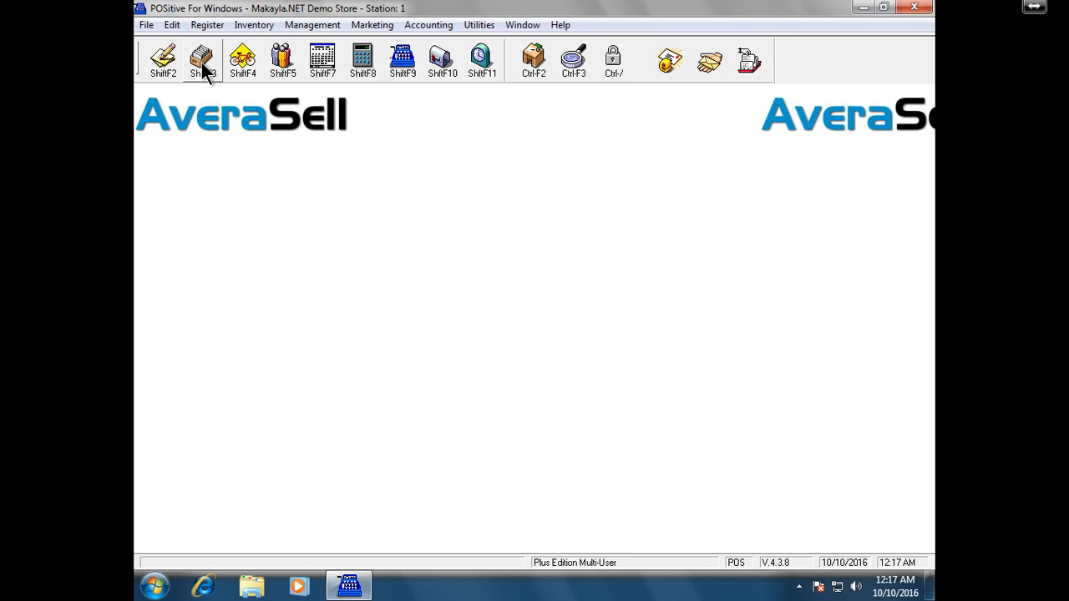
pyautogui.click(147, 28)
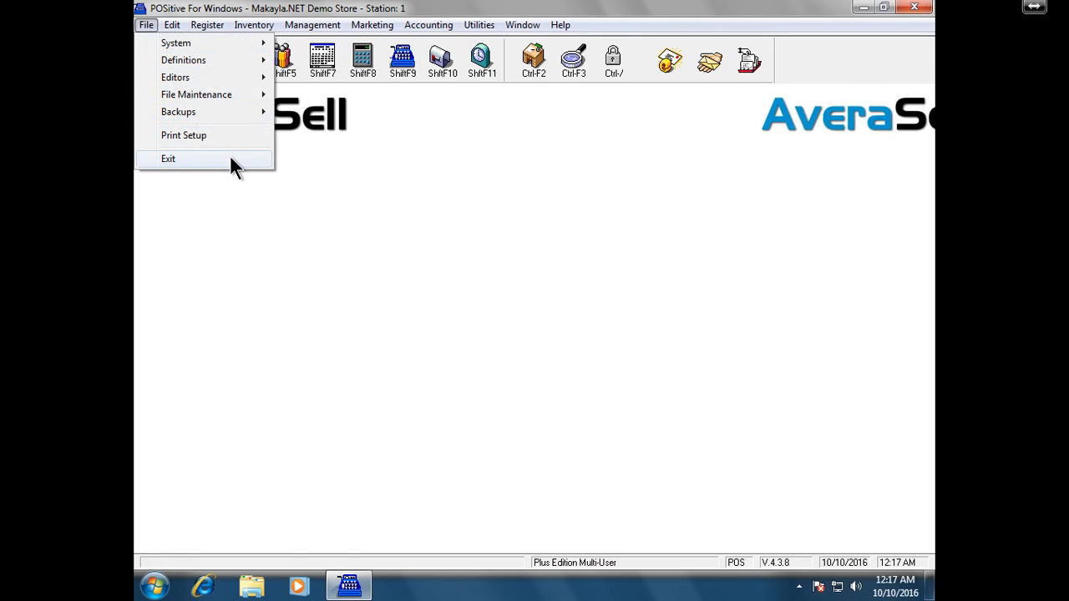
pyautogui.click(231, 159)
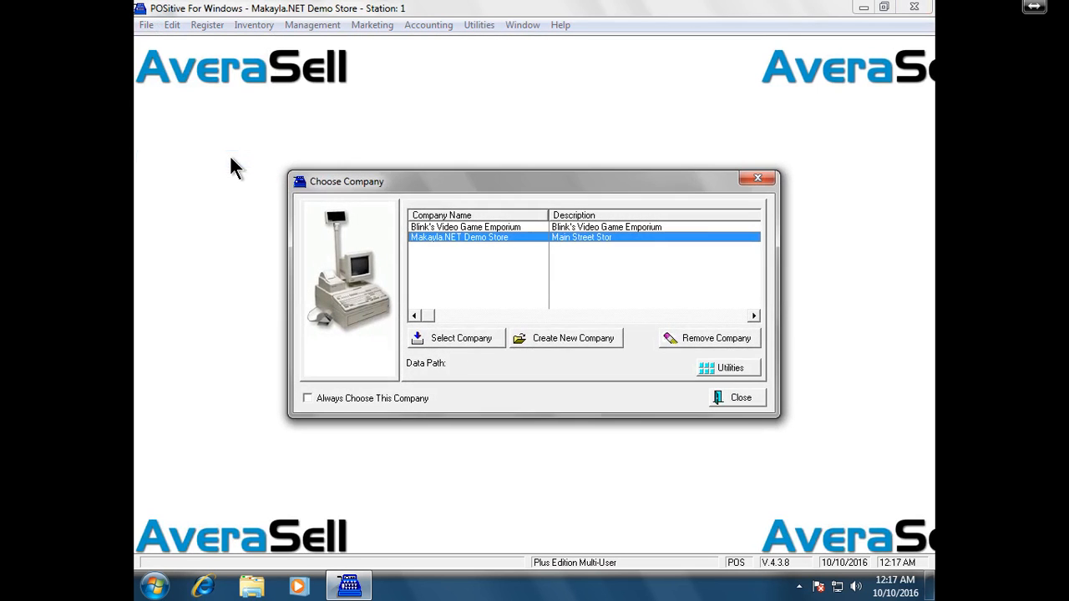
pyautogui.click(727, 397)
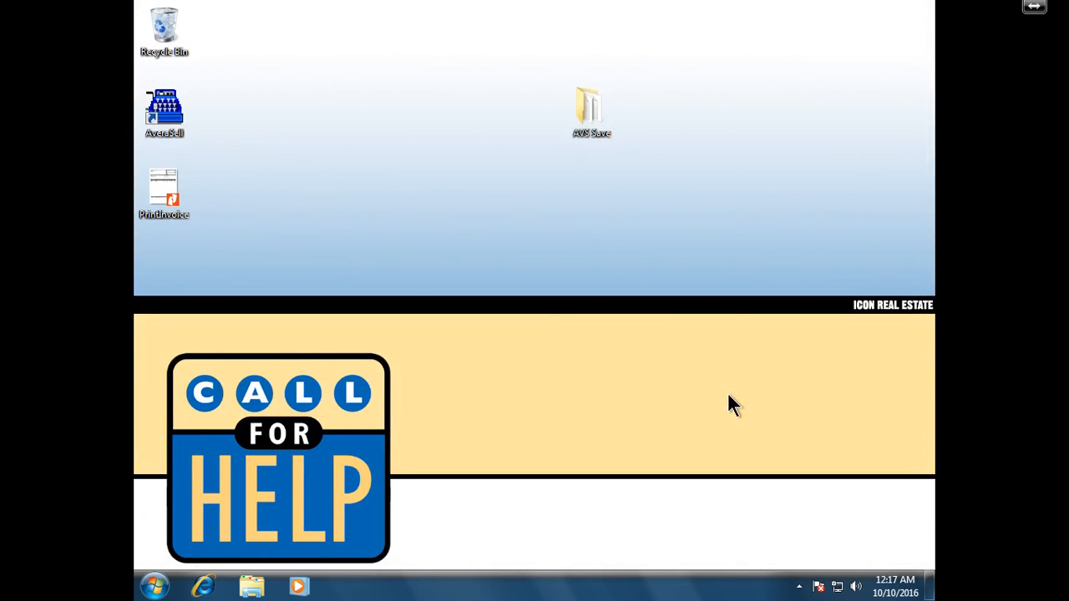